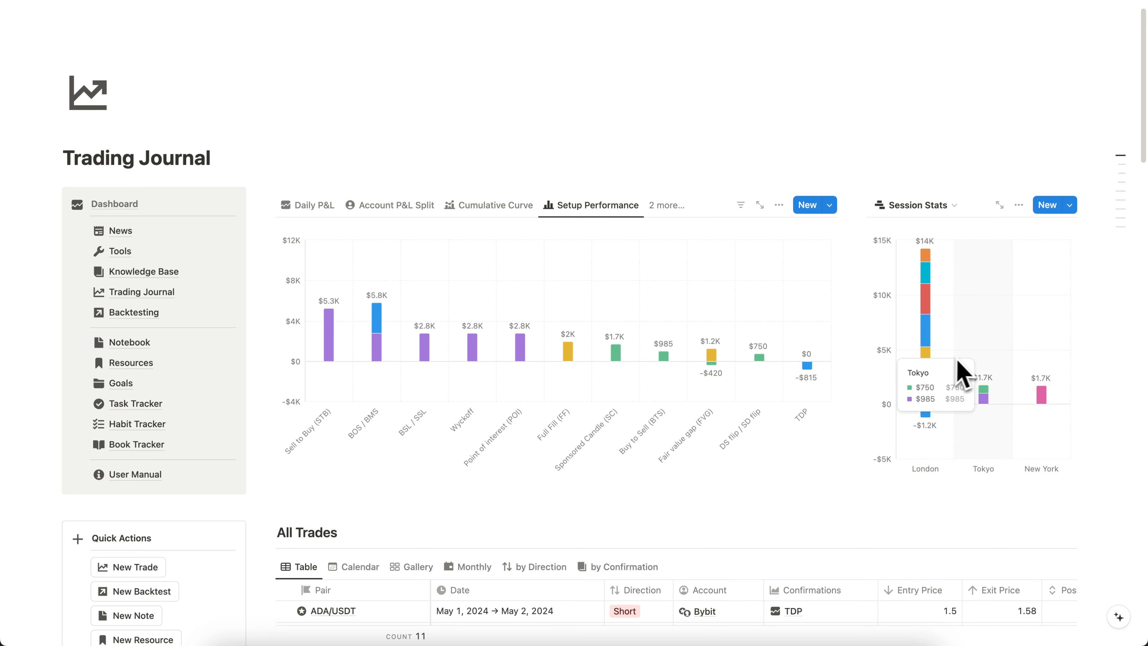
- In the All Trades table, set the ADA/USDT trade's date range to May 2, 2024 through May 10, 2024
mouse_move(1024, 355)
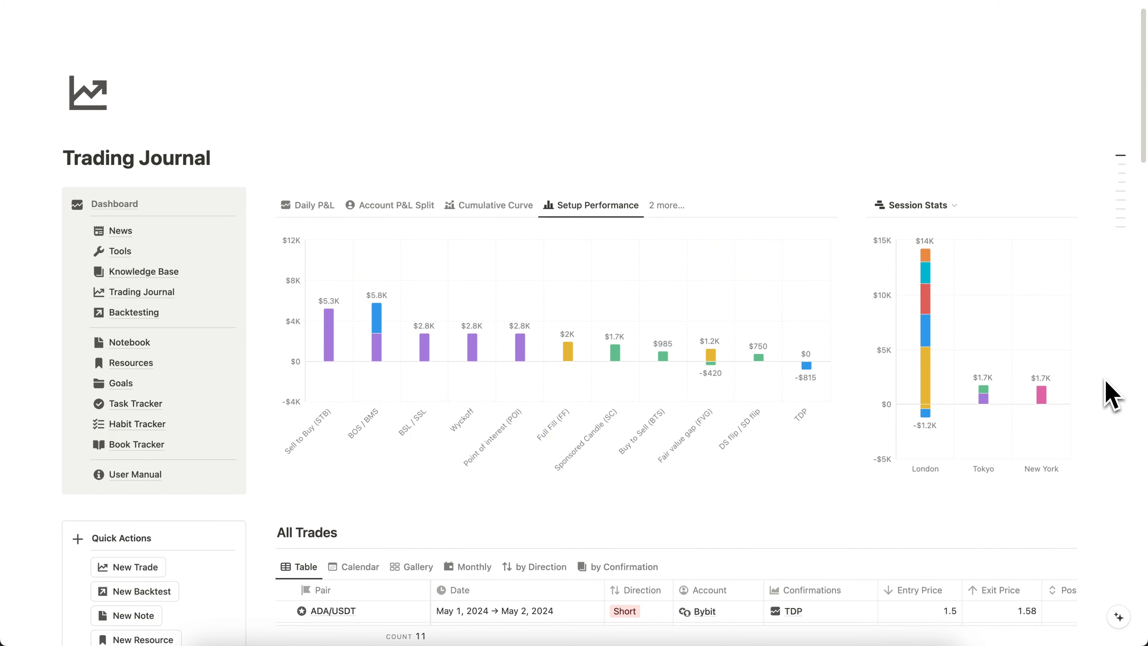
scroll(1110, 393, down, 7)
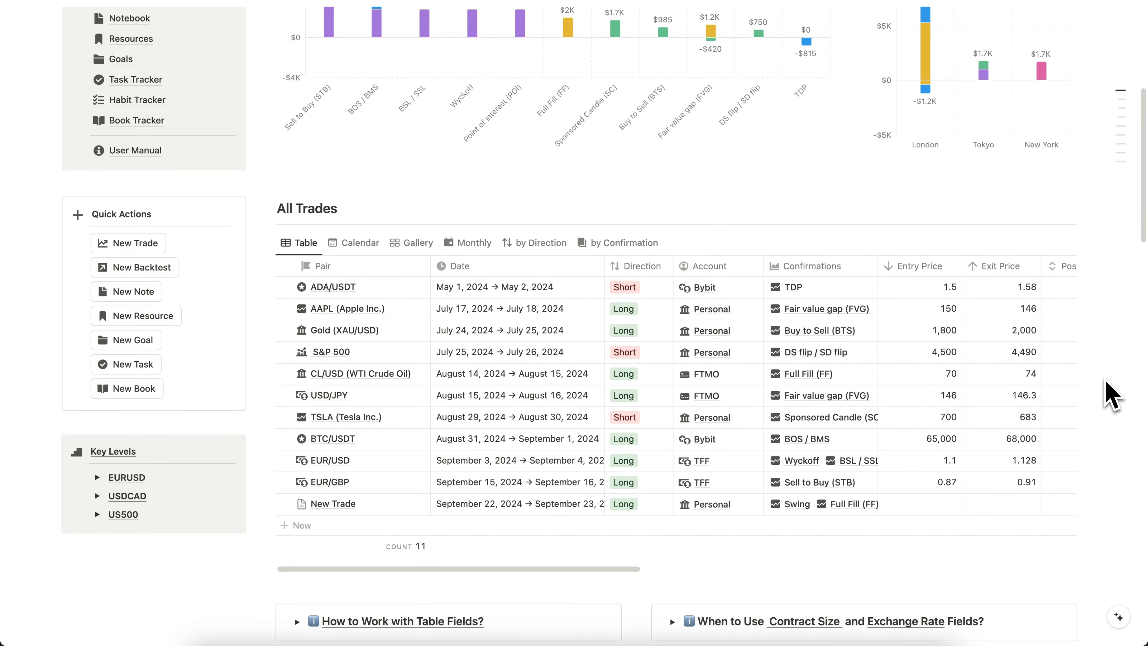
scroll(1112, 393, down, 2)
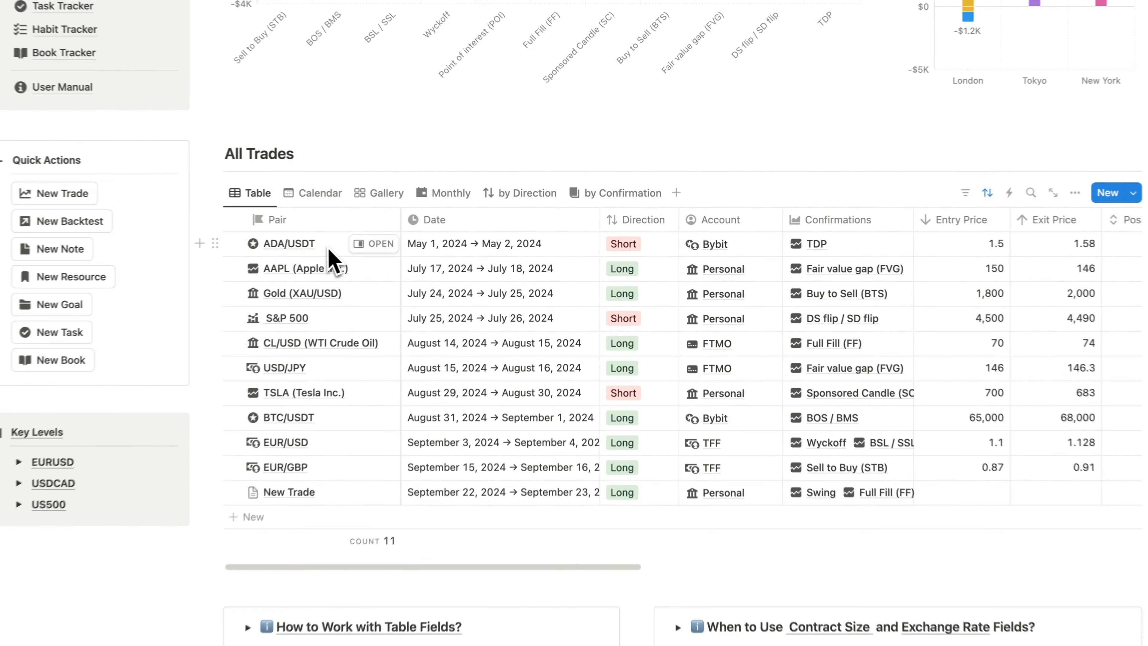
click(329, 249)
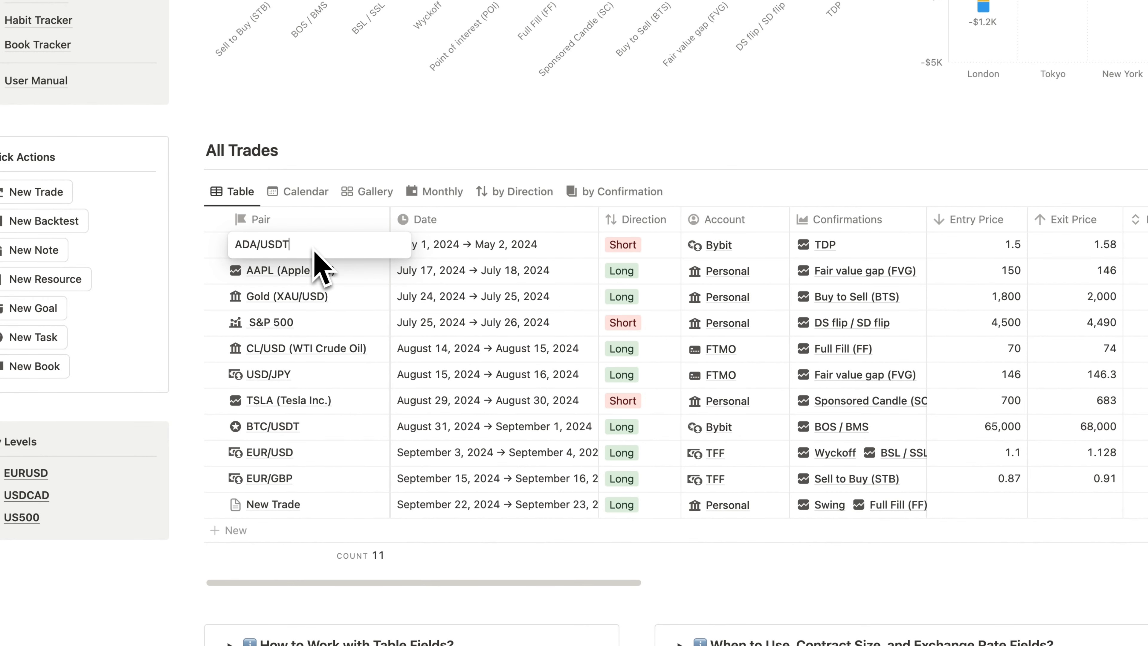
click(547, 253)
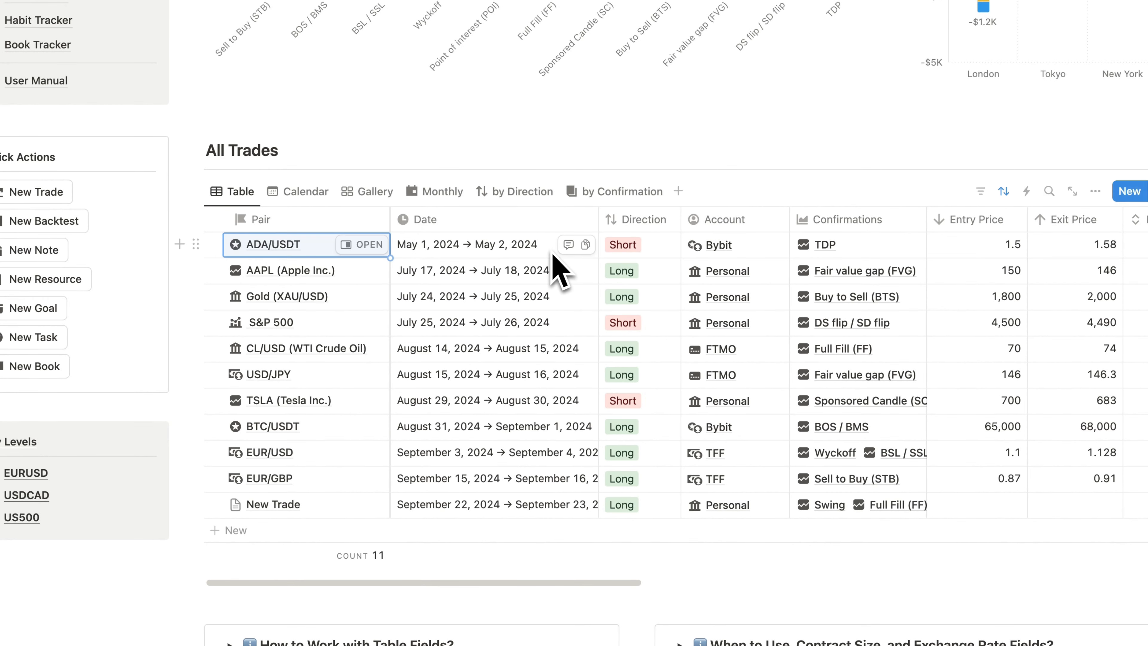
click(547, 253)
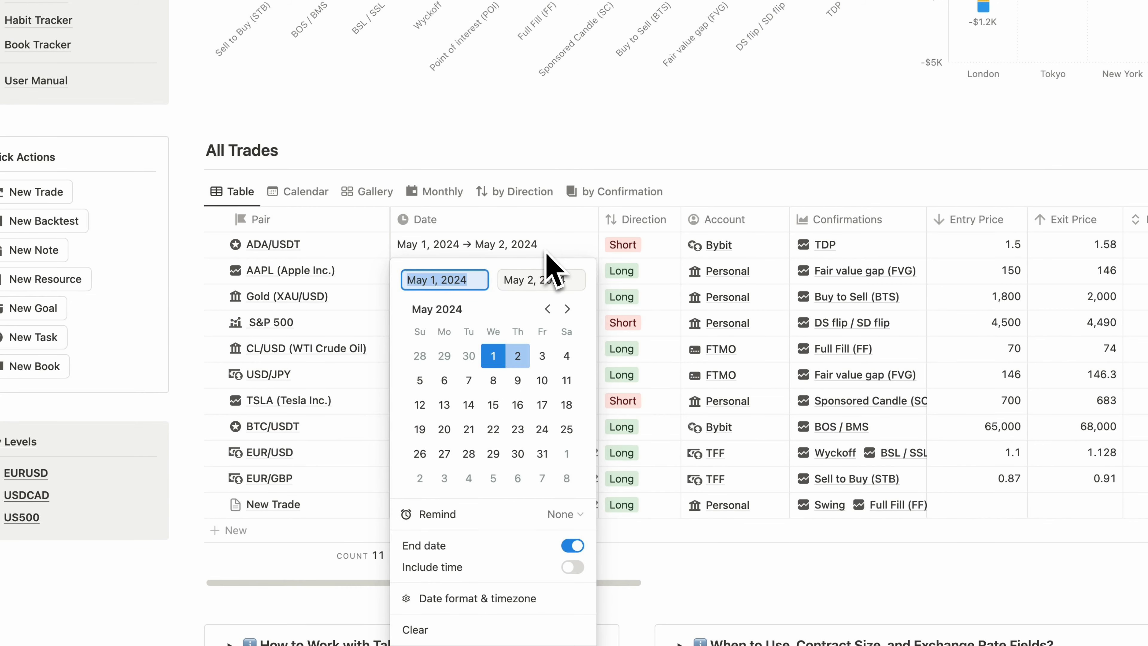
click(536, 356)
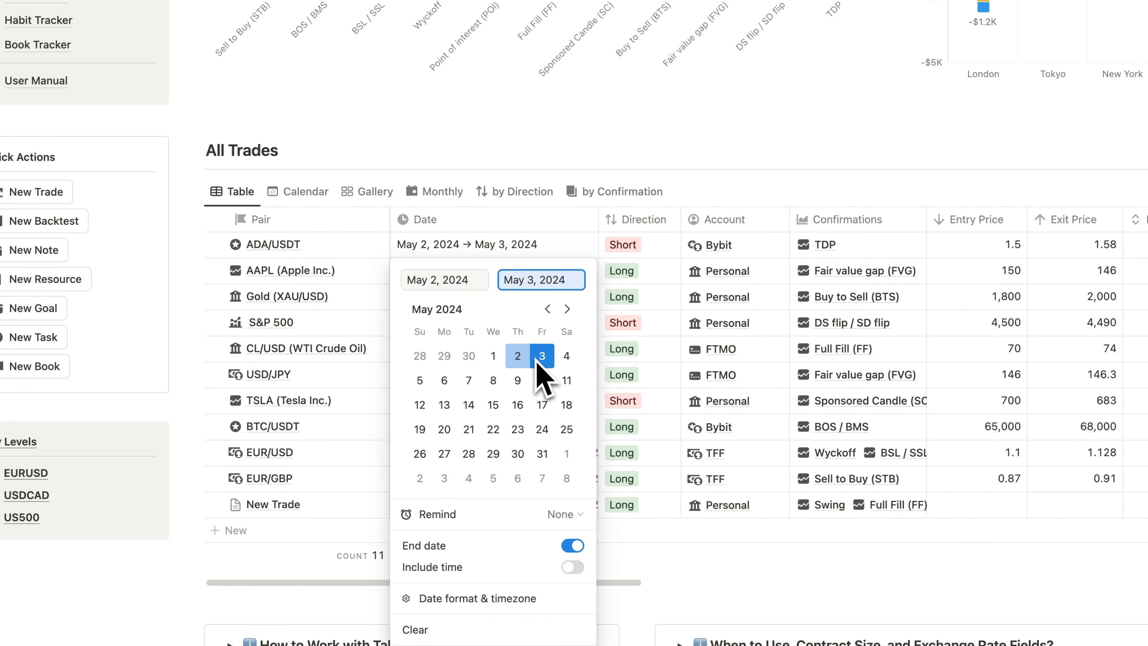
click(545, 383)
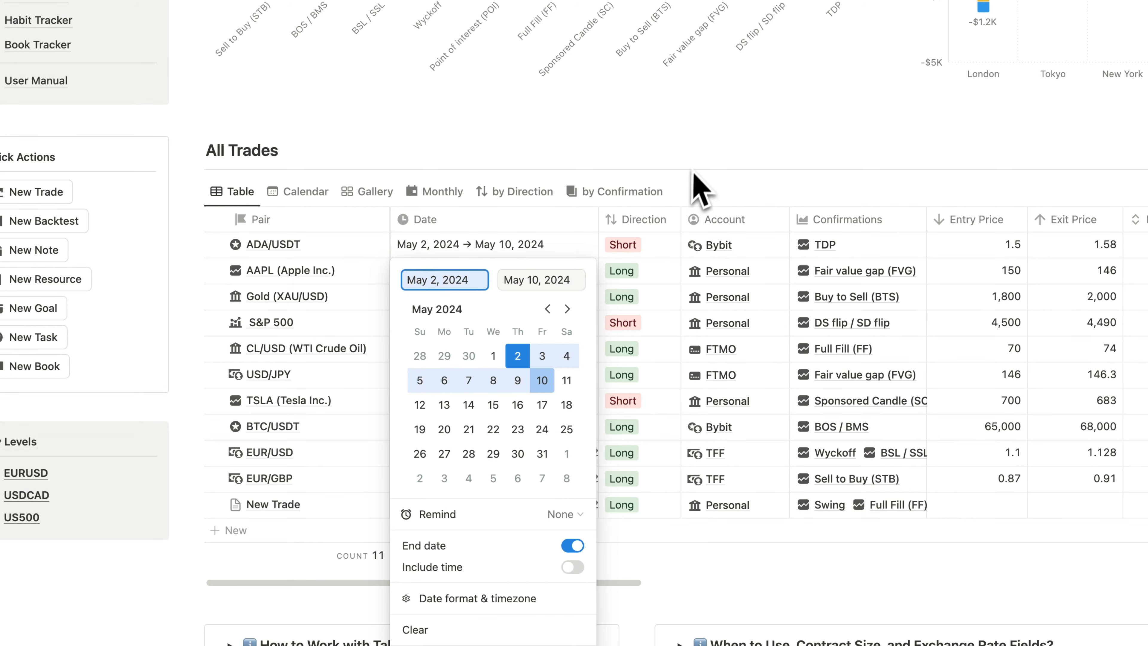
key(Escape)
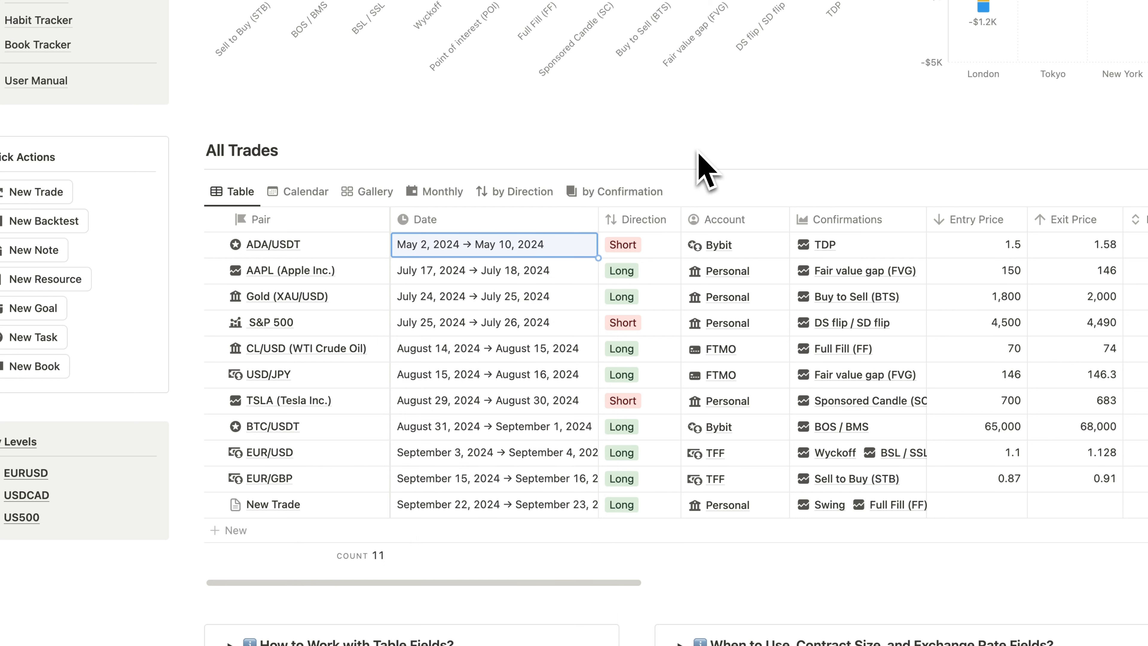
- Check the ADA/USDT trade's direction options and entry price without changing either value
click(653, 254)
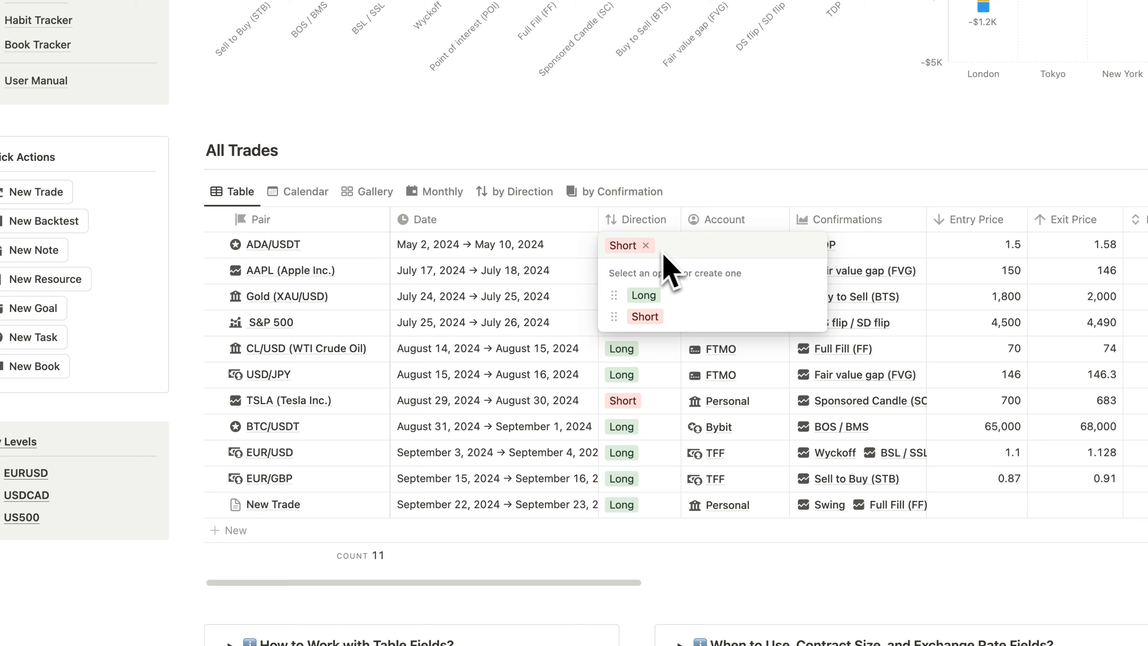
key(Escape)
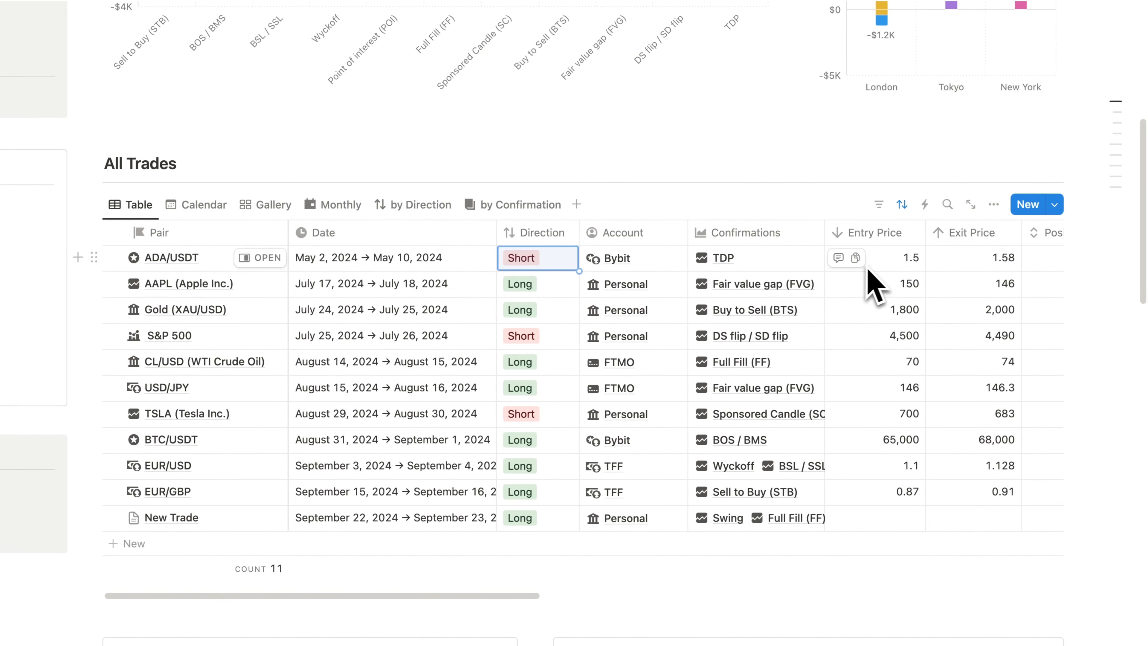
click(868, 265)
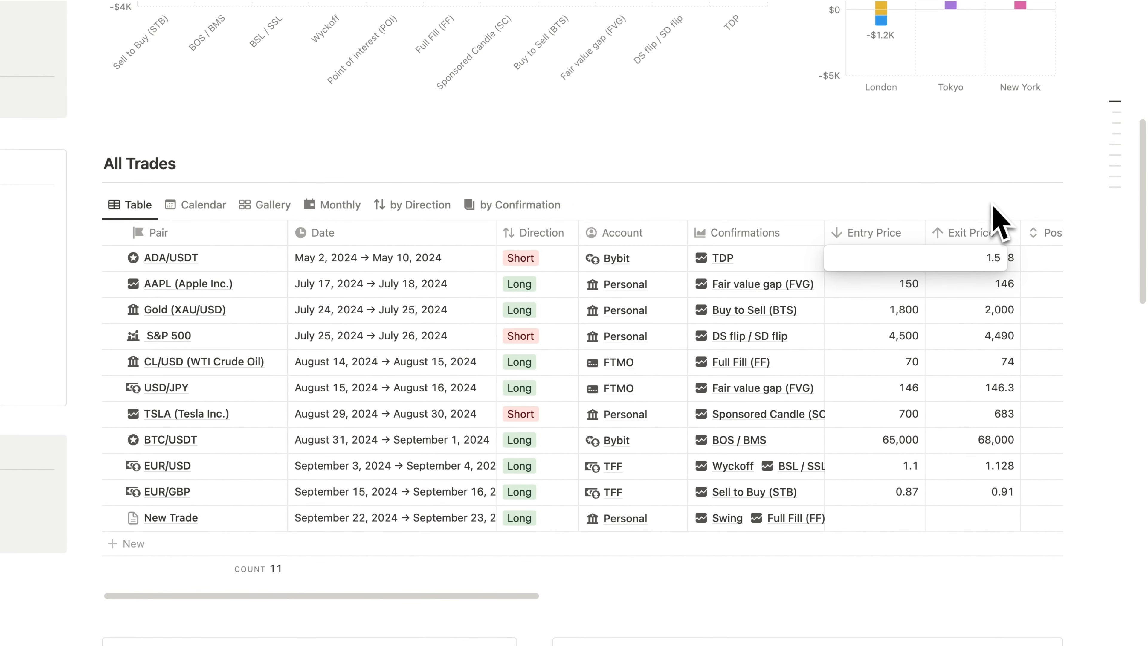
key(Escape)
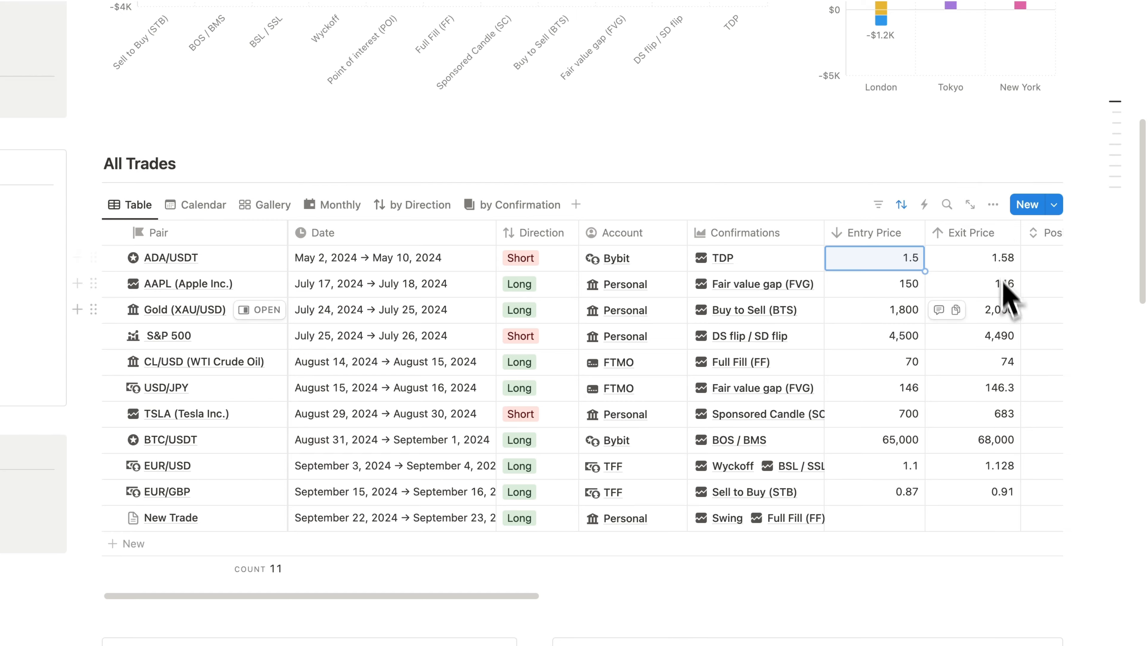
- Set the ADA/USDT trade's fee first to $20 and finally to $40
scroll(1007, 295, right, 3)
scroll(1016, 325, right, 5)
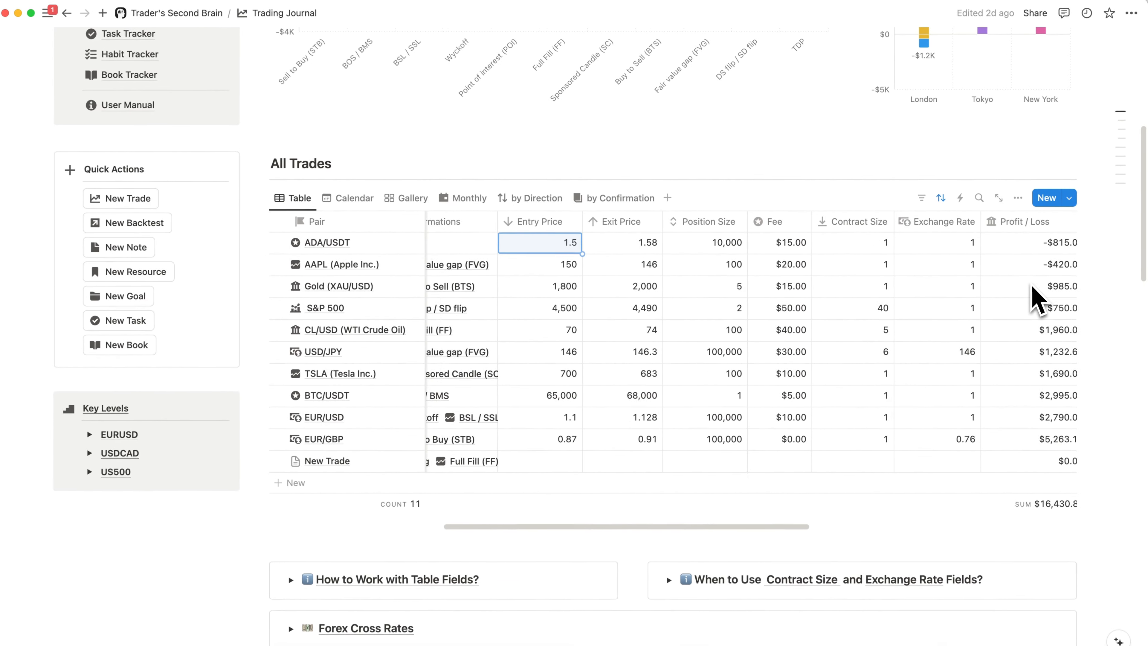
scroll(1035, 299, right, 5)
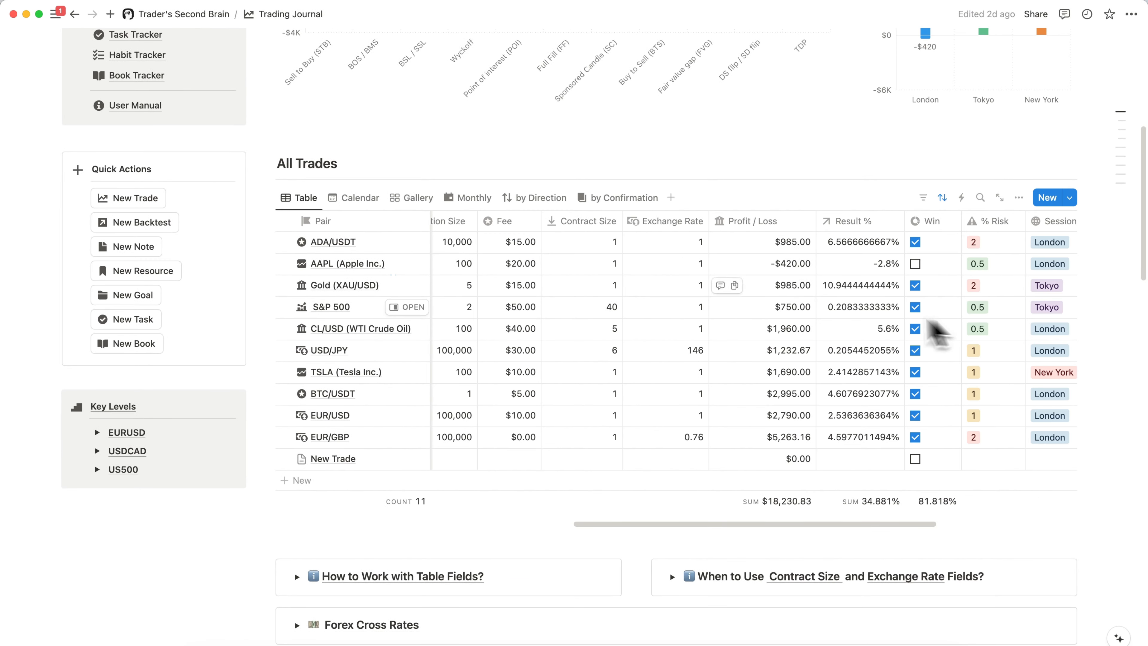
click(523, 247)
click(605, 245)
key(BackSpace)
key(BackSpace)
text(20)
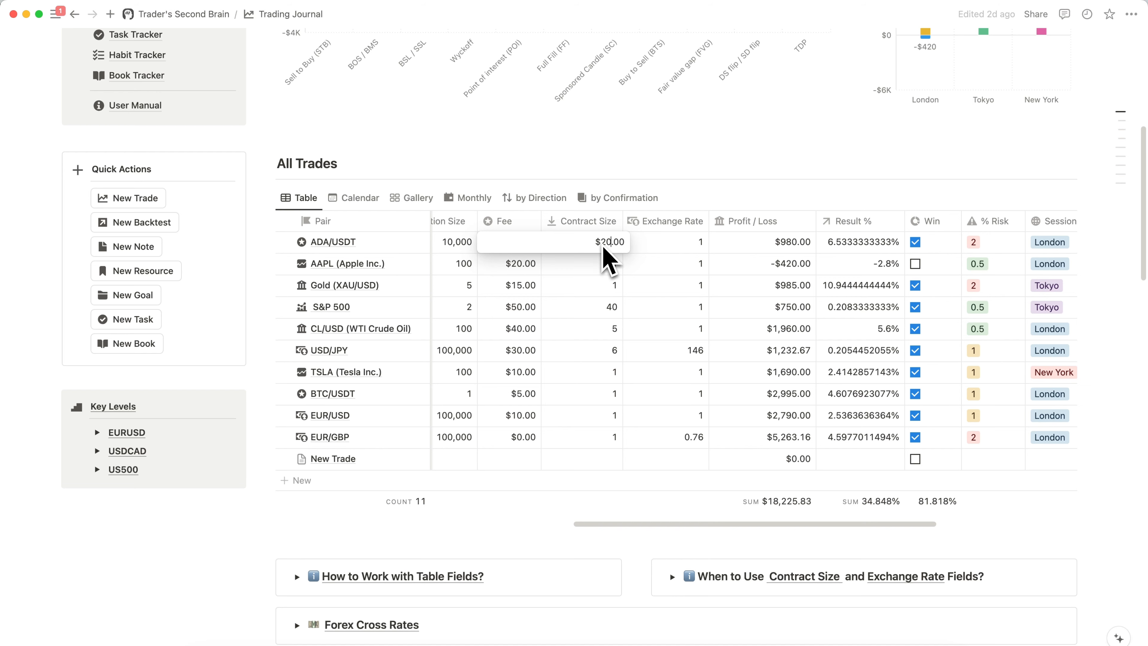
click(526, 250)
key(BackSpace)
text(4)
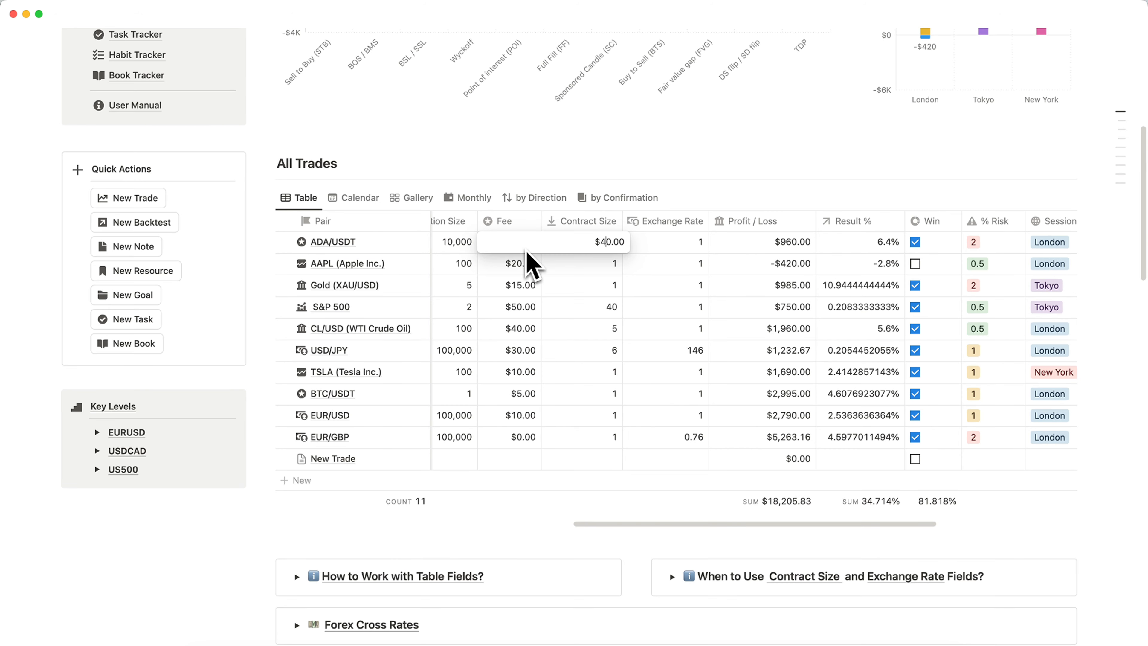
click(533, 264)
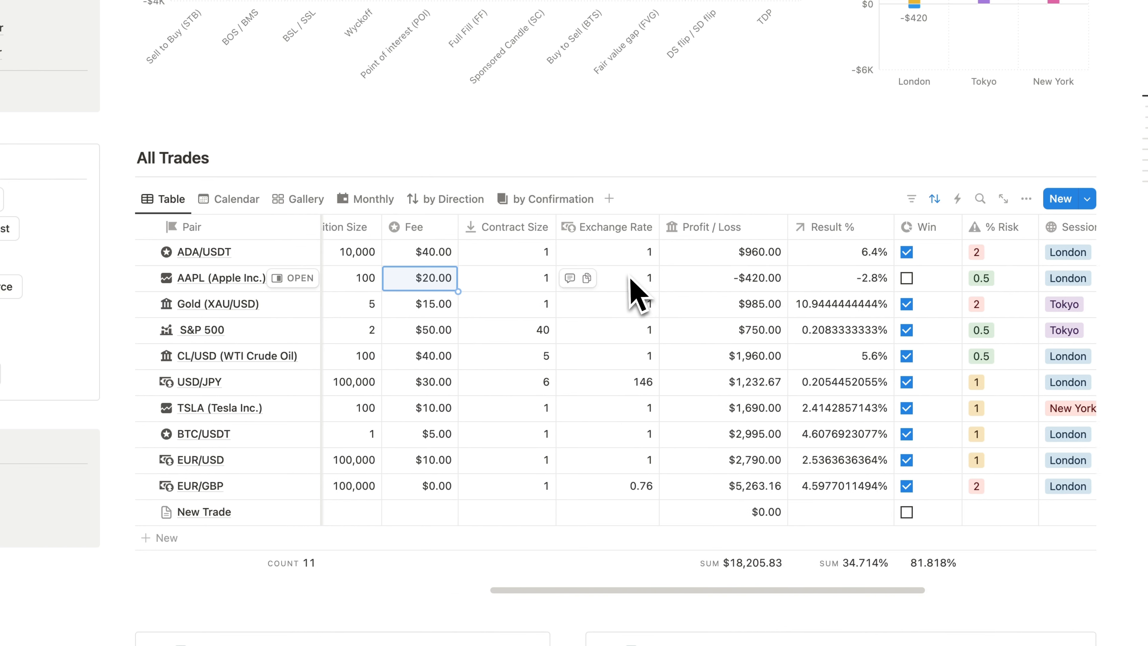
- Switch the Session Stats chart to the Net P&L Summary view and the main chart to Daily P&L
scroll(633, 290, left, 10)
scroll(633, 290, left, 8)
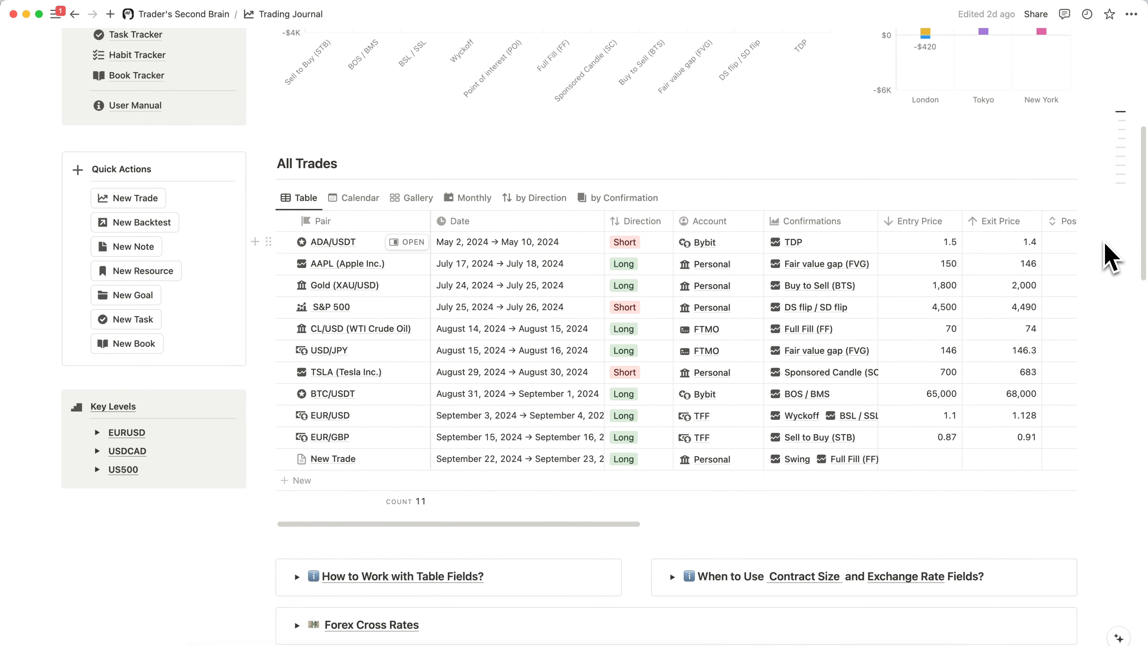
scroll(1110, 257, up, 9)
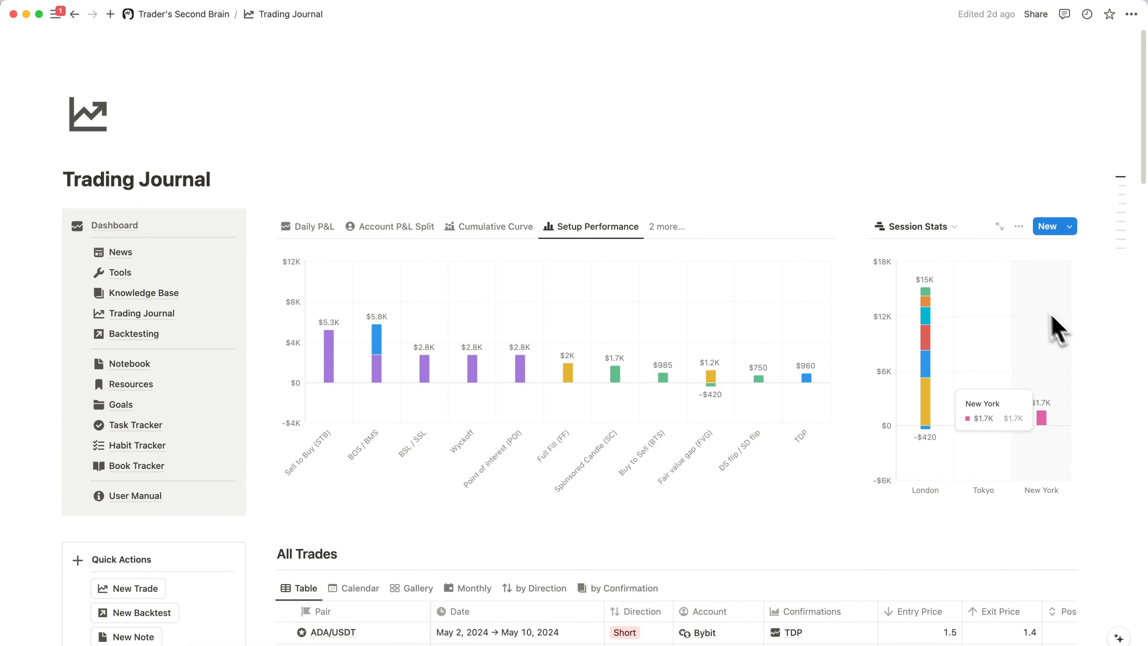
click(951, 227)
click(914, 273)
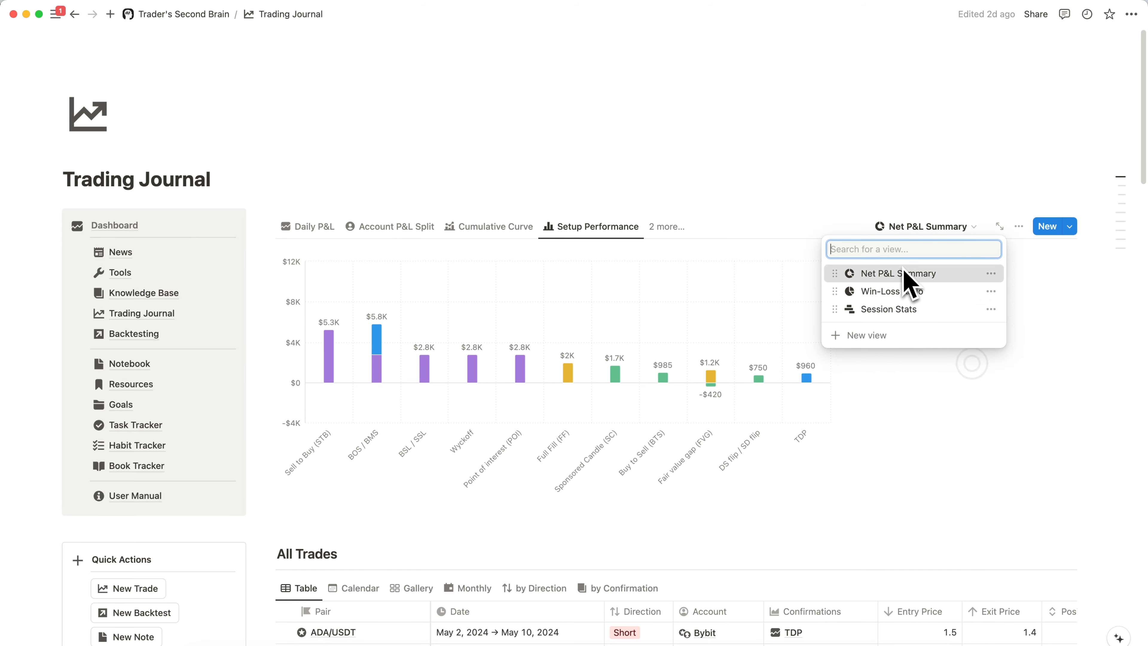
click(308, 227)
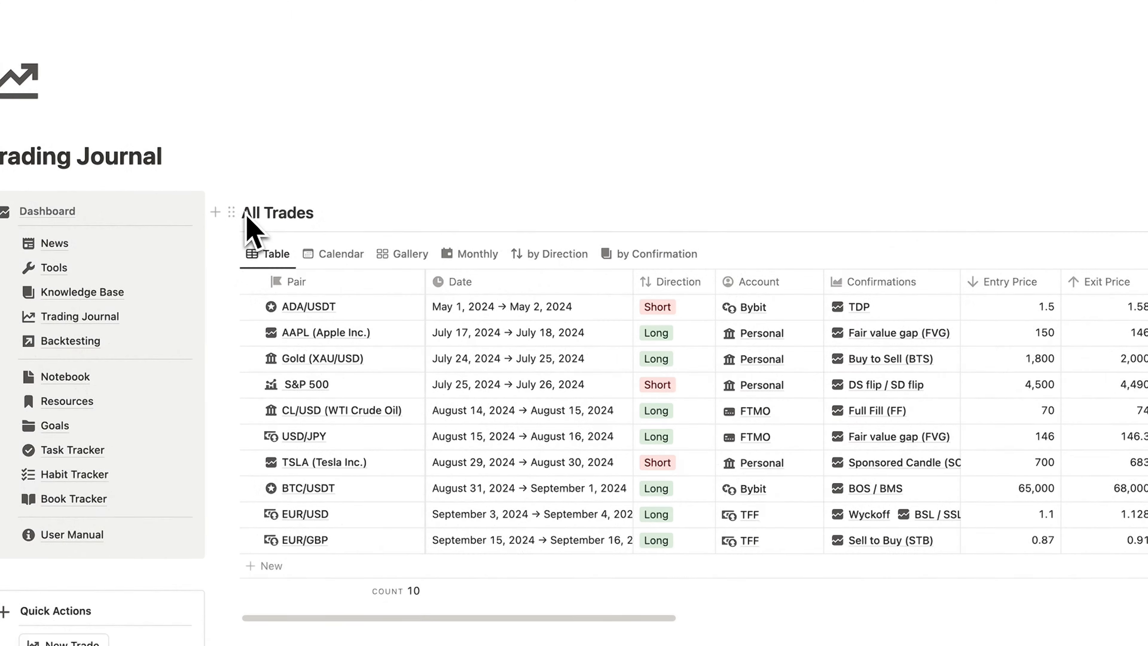
- Insert a line chart above the All Trades heading and link it to the Trade Journal database
click(246, 215)
key(Return)
key(Up)
text(/char)
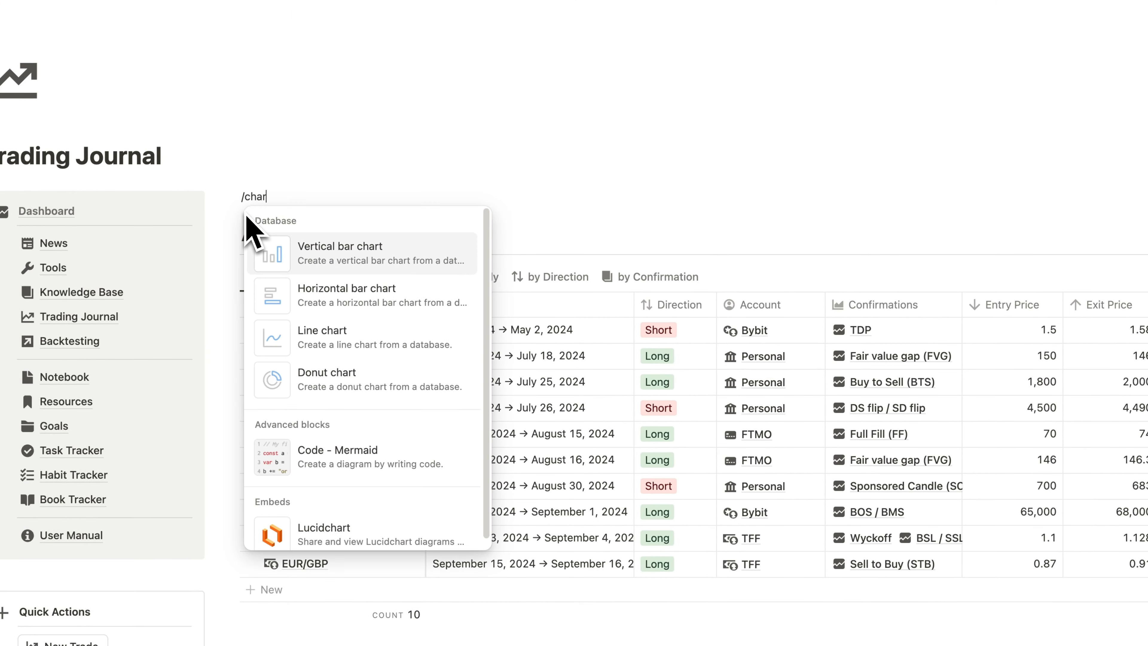
click(289, 338)
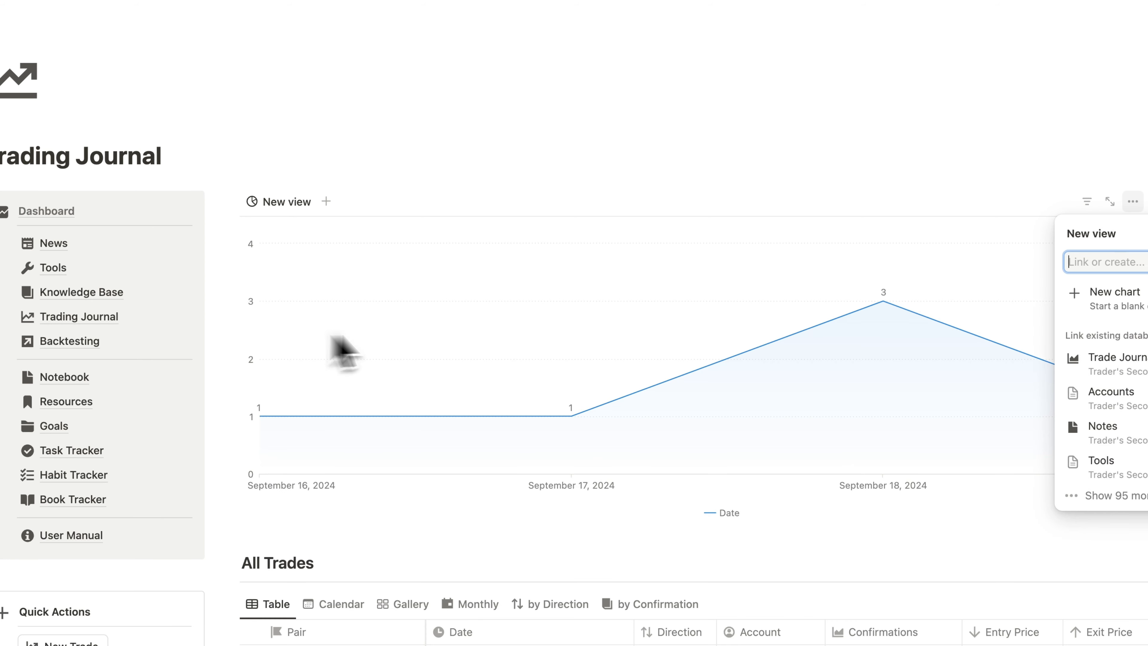
click(981, 245)
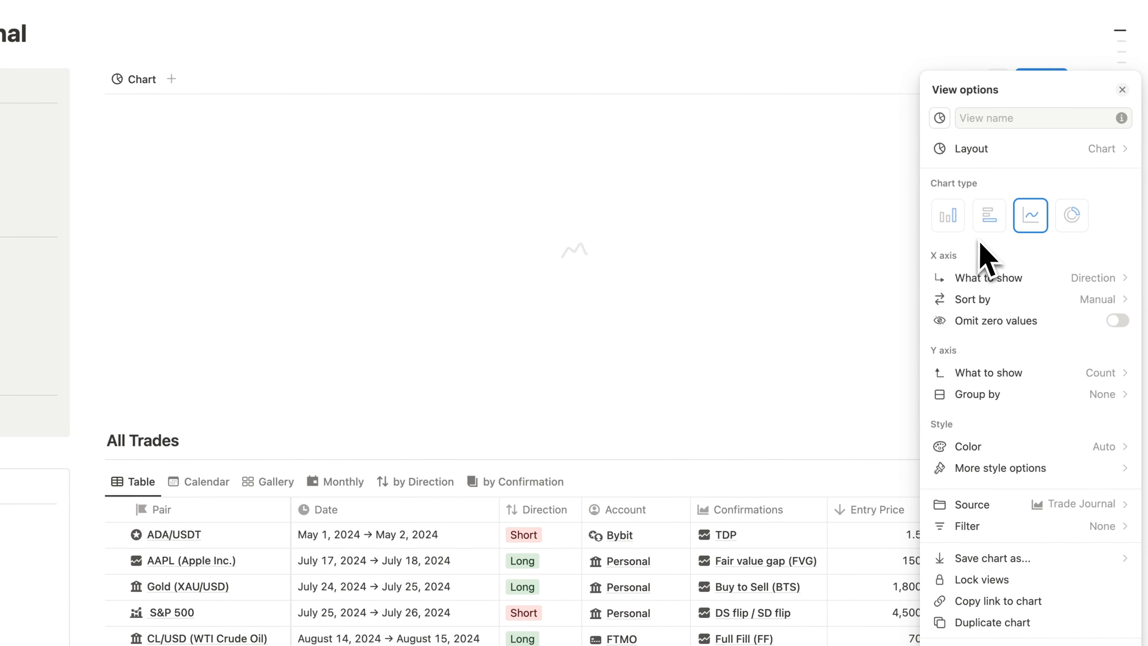
- Set the line chart's X axis to Date by day and omit zero values
click(1096, 283)
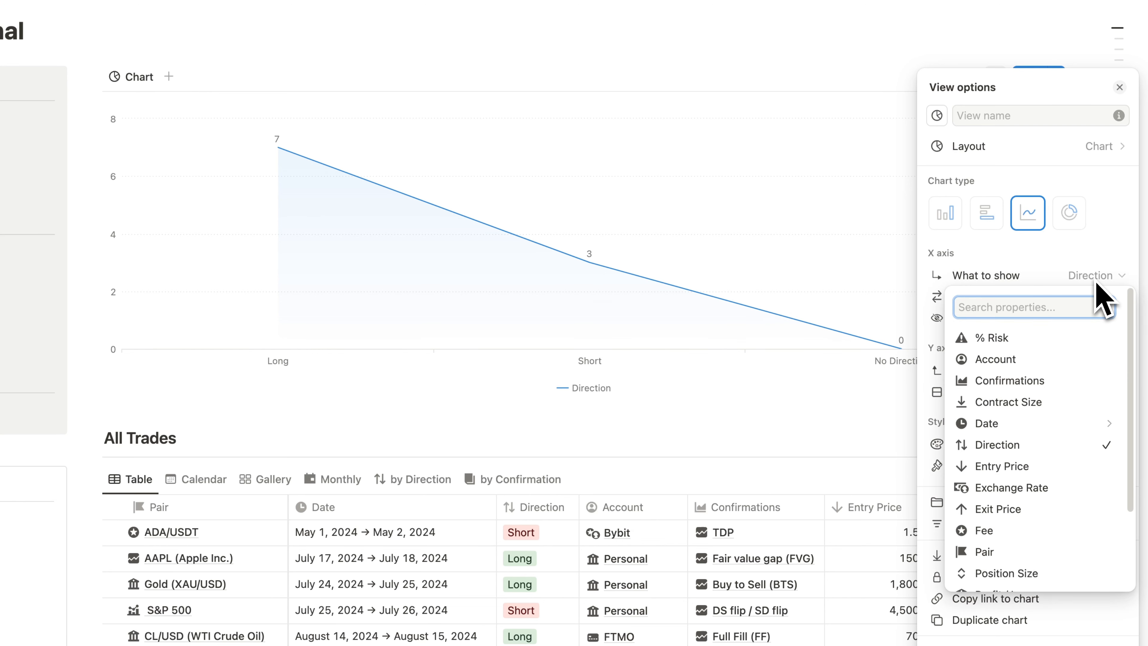
mouse_move(1007, 424)
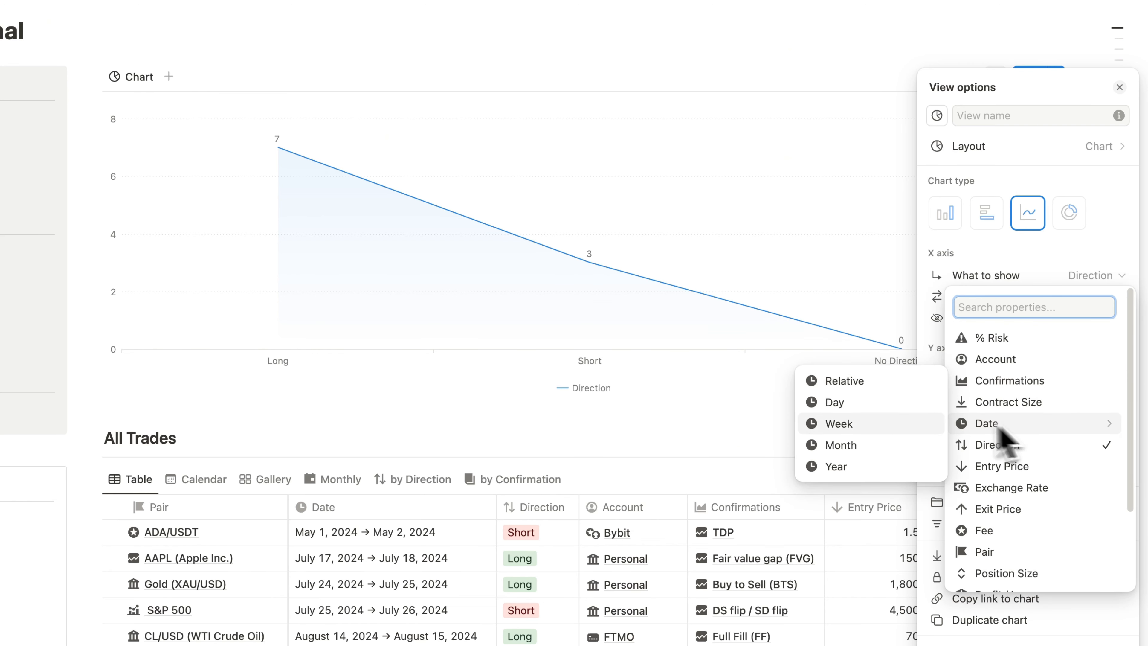
click(858, 405)
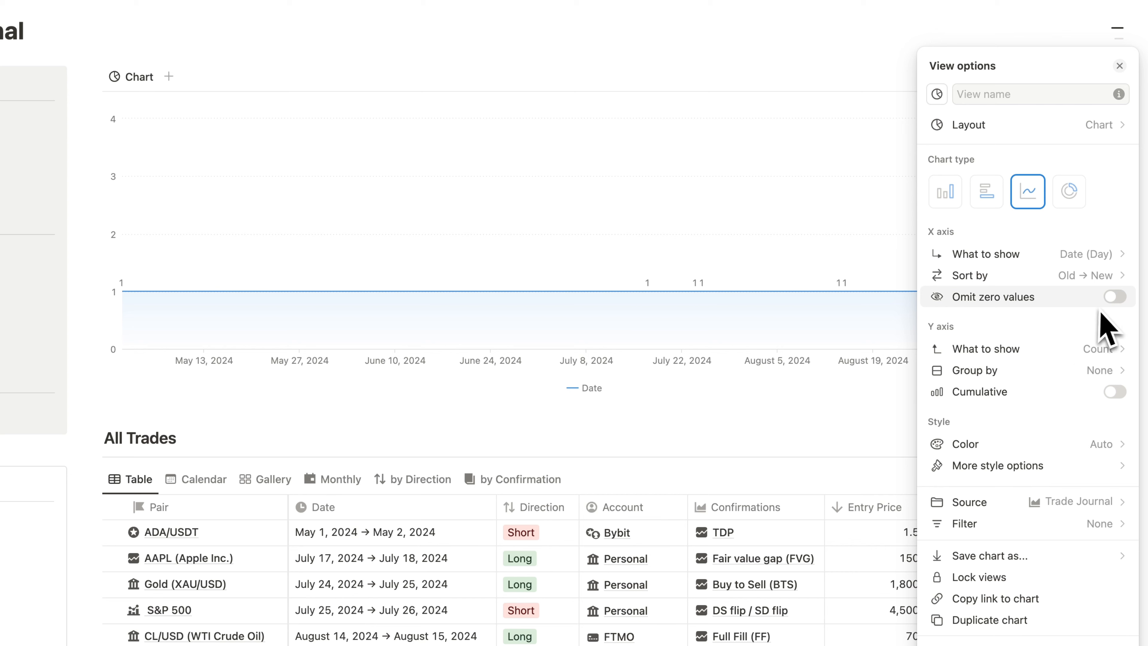
click(1117, 298)
- Set the line chart's Y axis to show the sum of Profit / Loss
click(1111, 350)
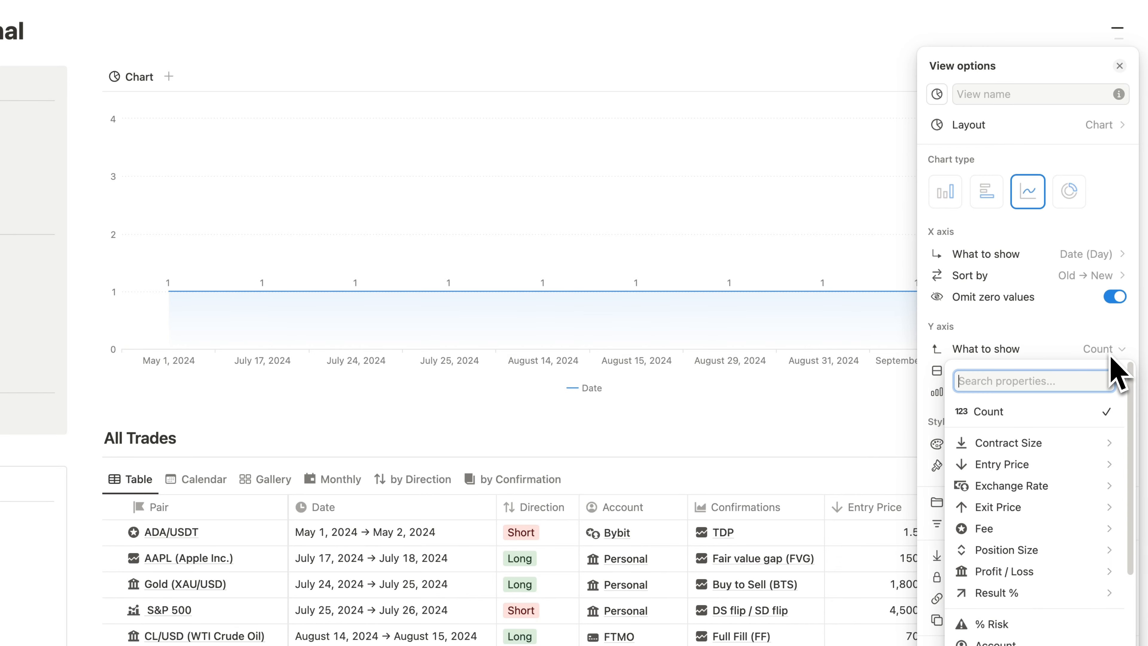
mouse_move(1019, 596)
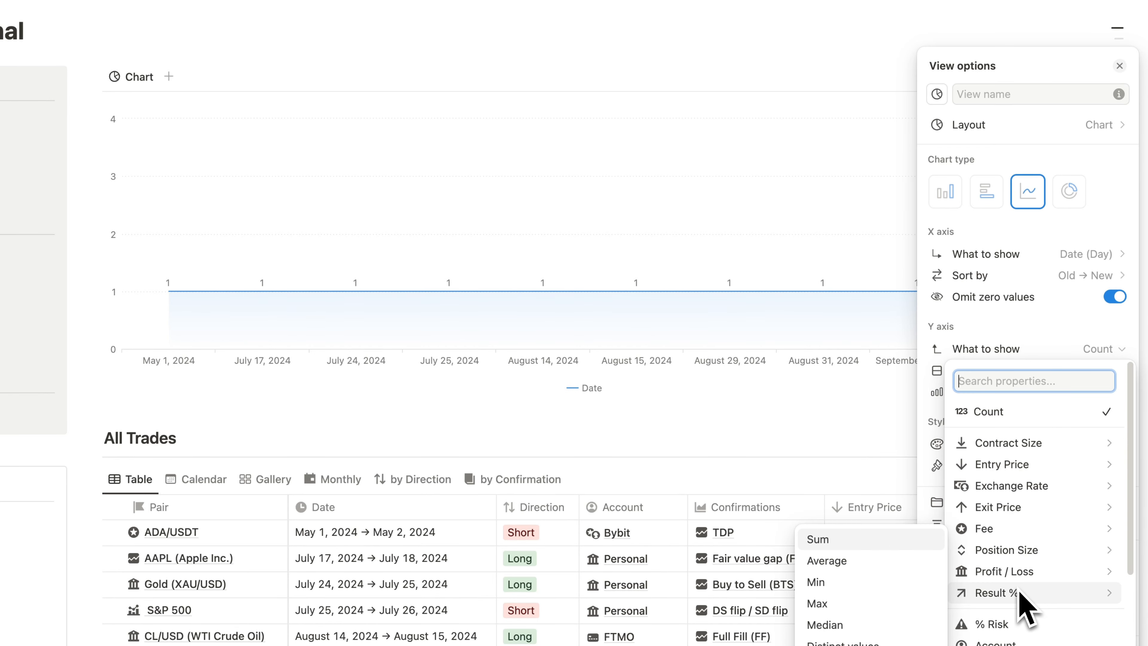
mouse_move(1018, 573)
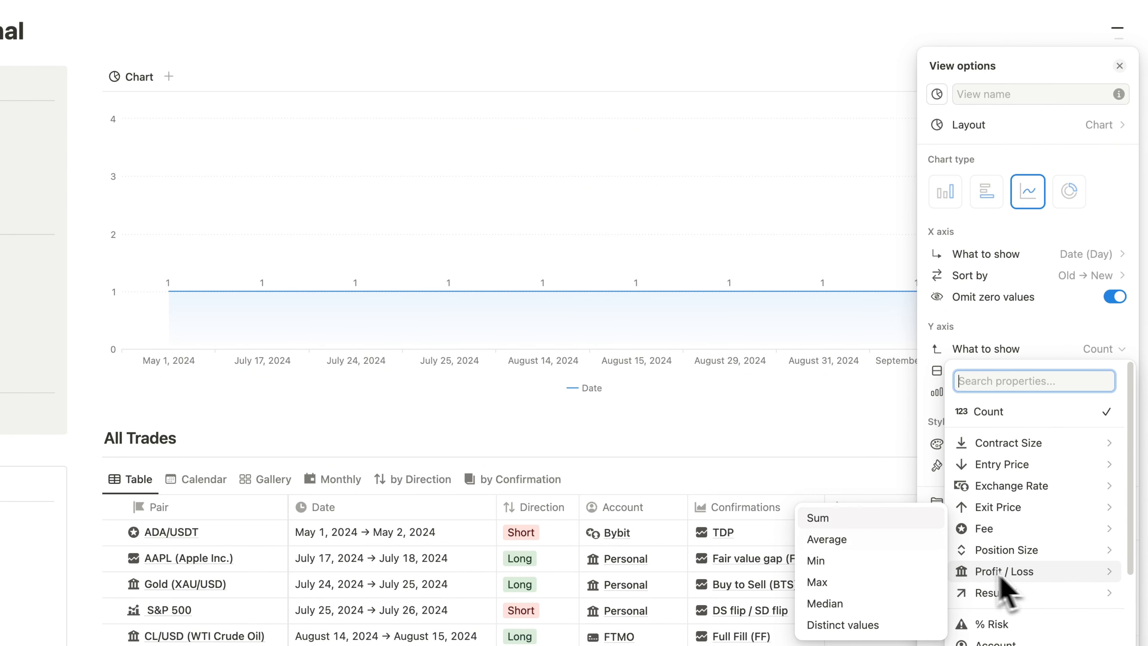
click(845, 520)
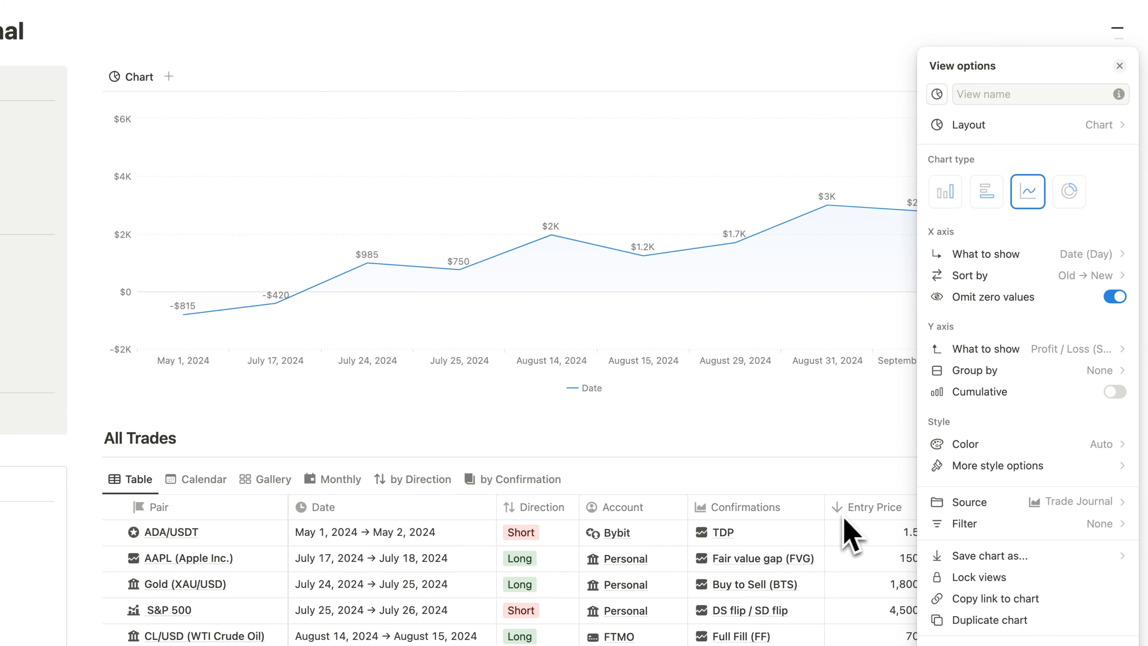
- Style the line chart in green with both horizontal and vertical grid lines, a smooth line and no legend
click(1091, 445)
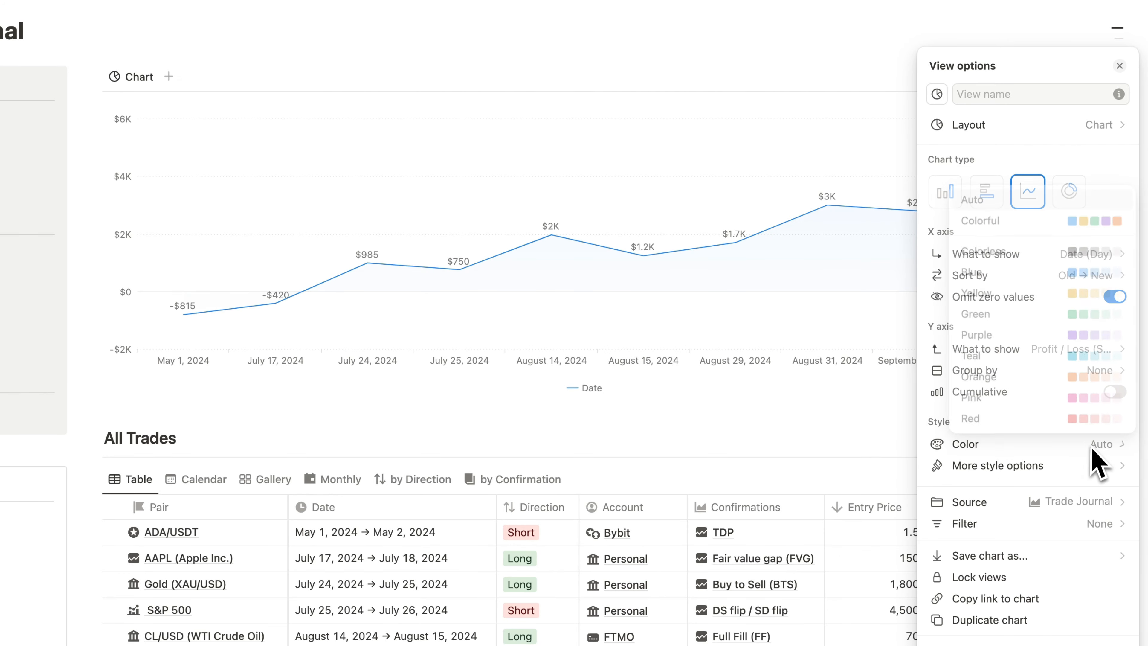
click(1106, 315)
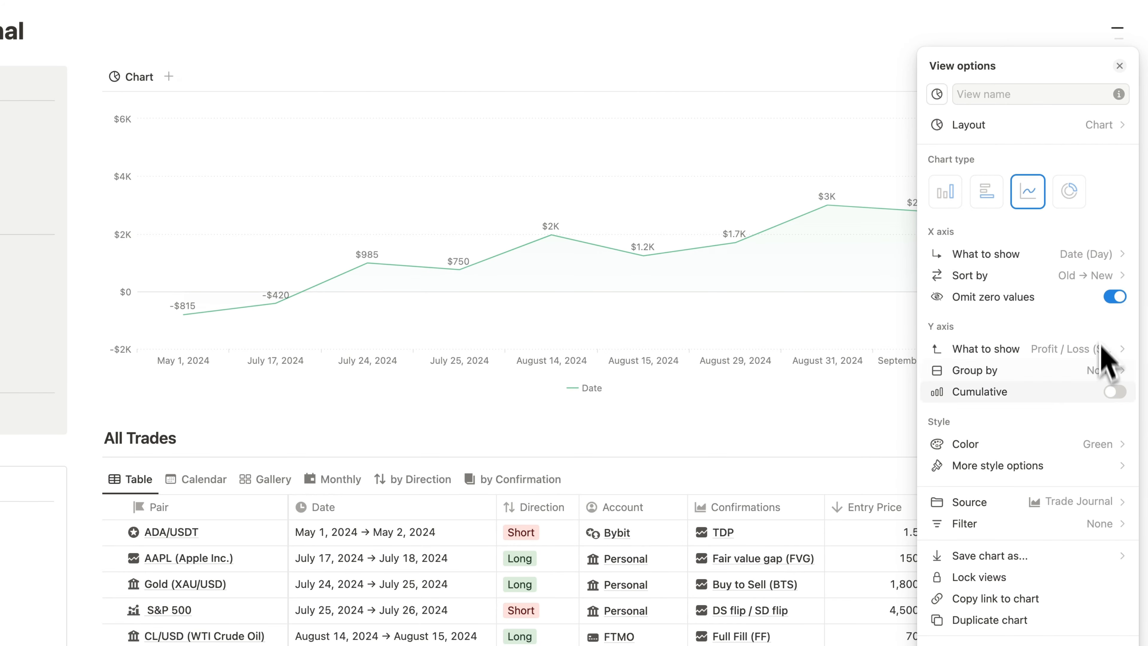
click(1112, 466)
click(1106, 493)
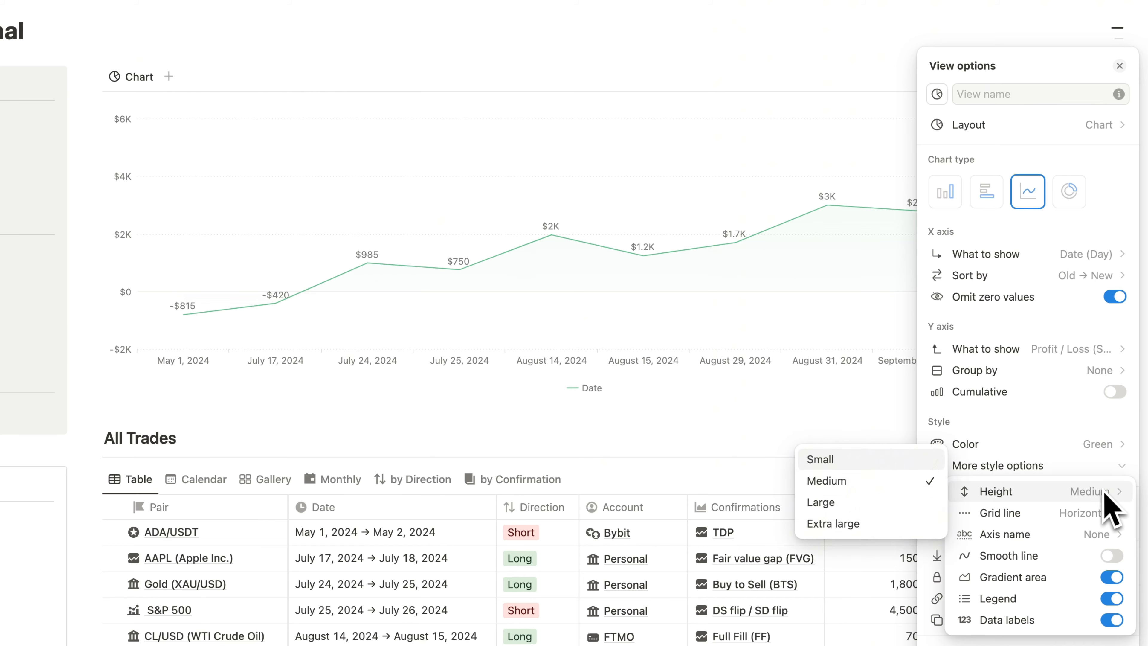
click(1105, 512)
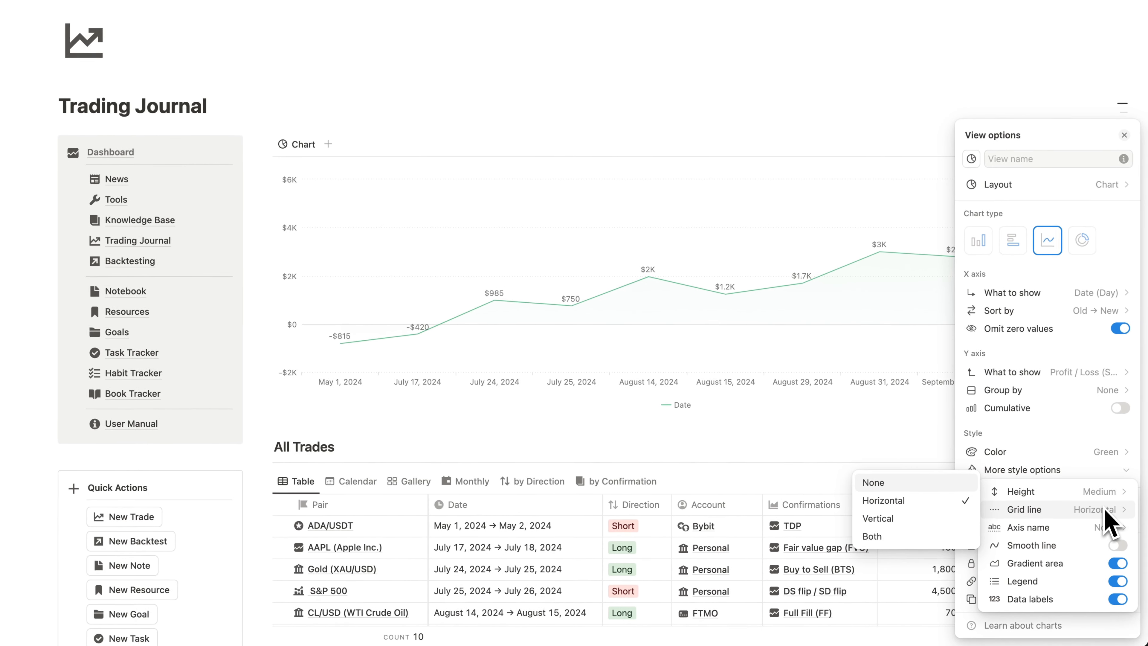
click(1101, 529)
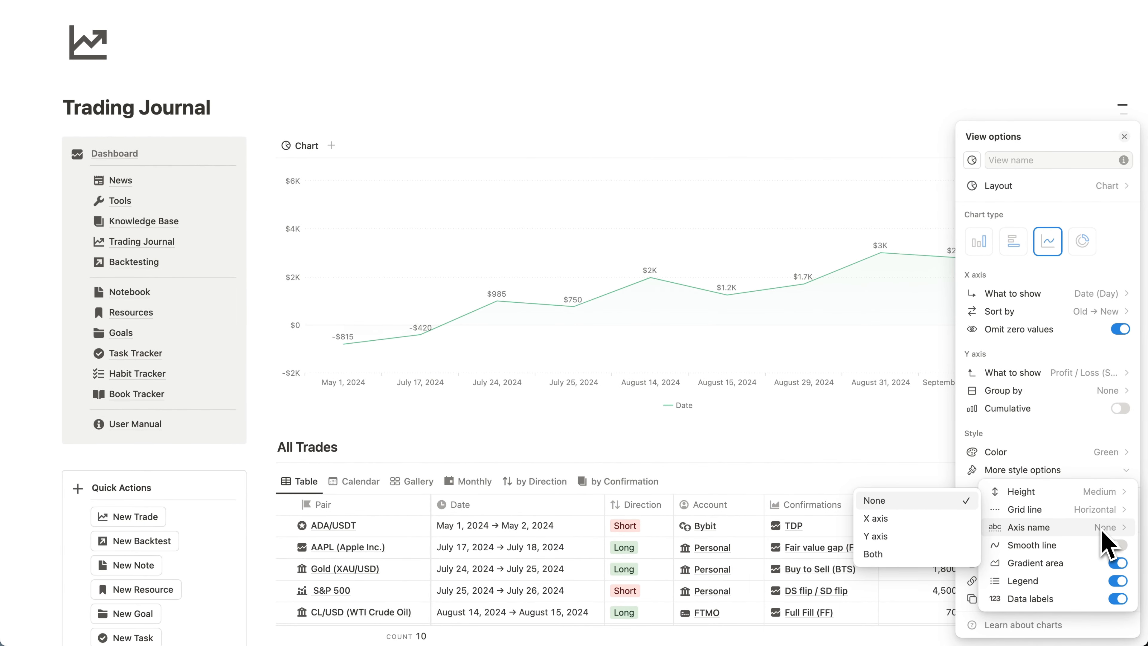
click(1103, 510)
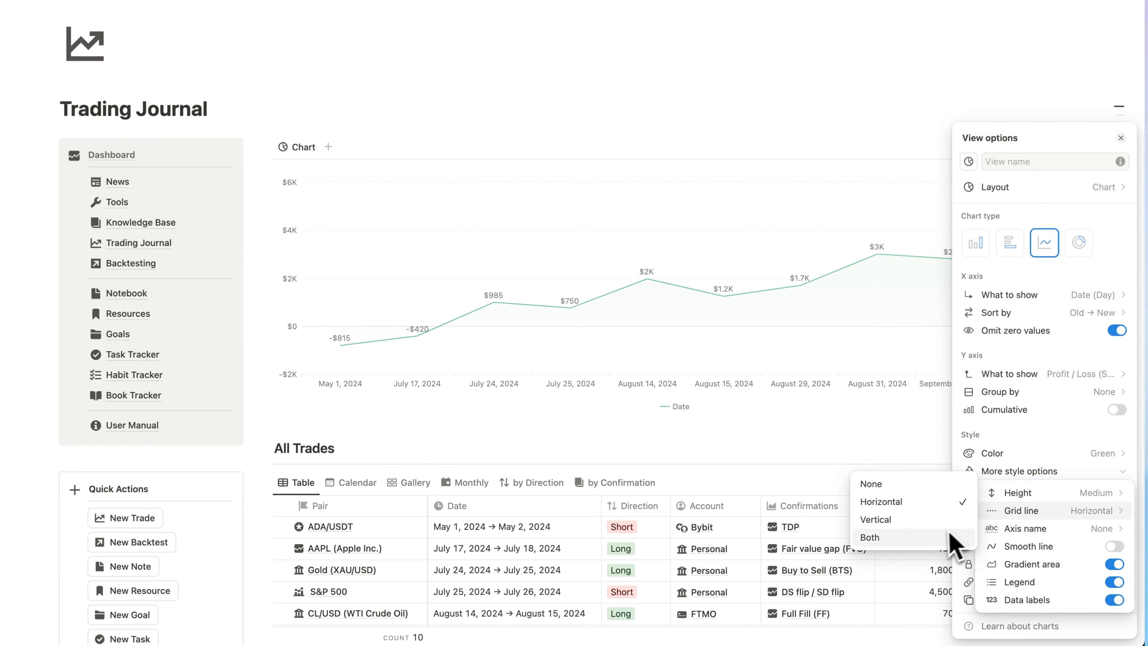
click(942, 538)
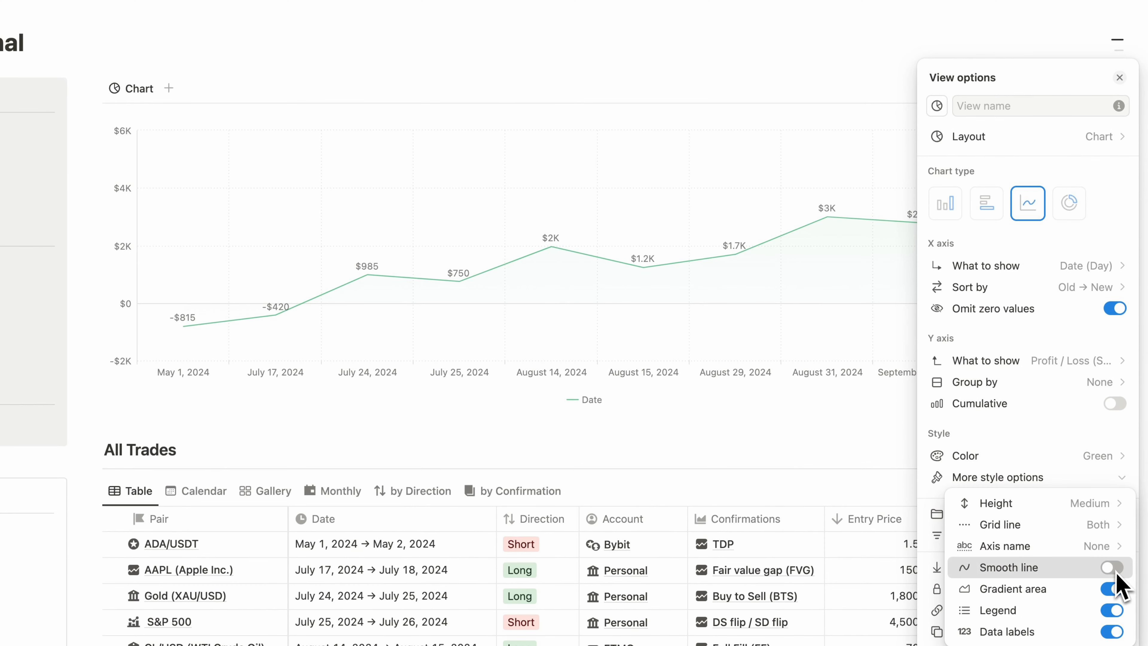
click(1115, 571)
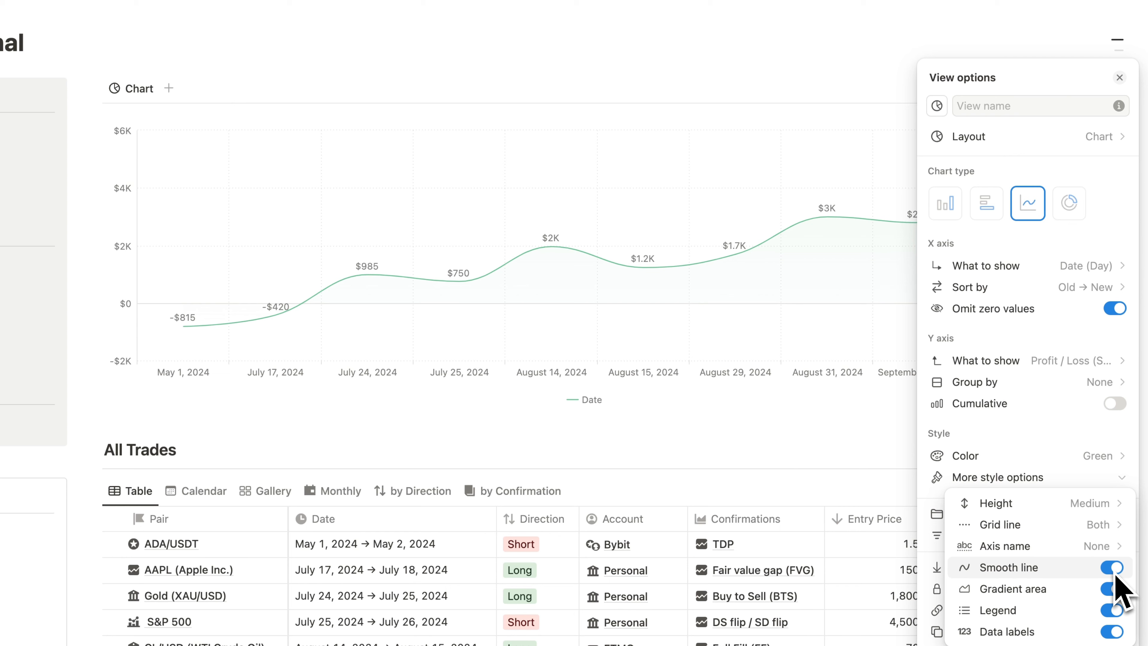
click(1109, 618)
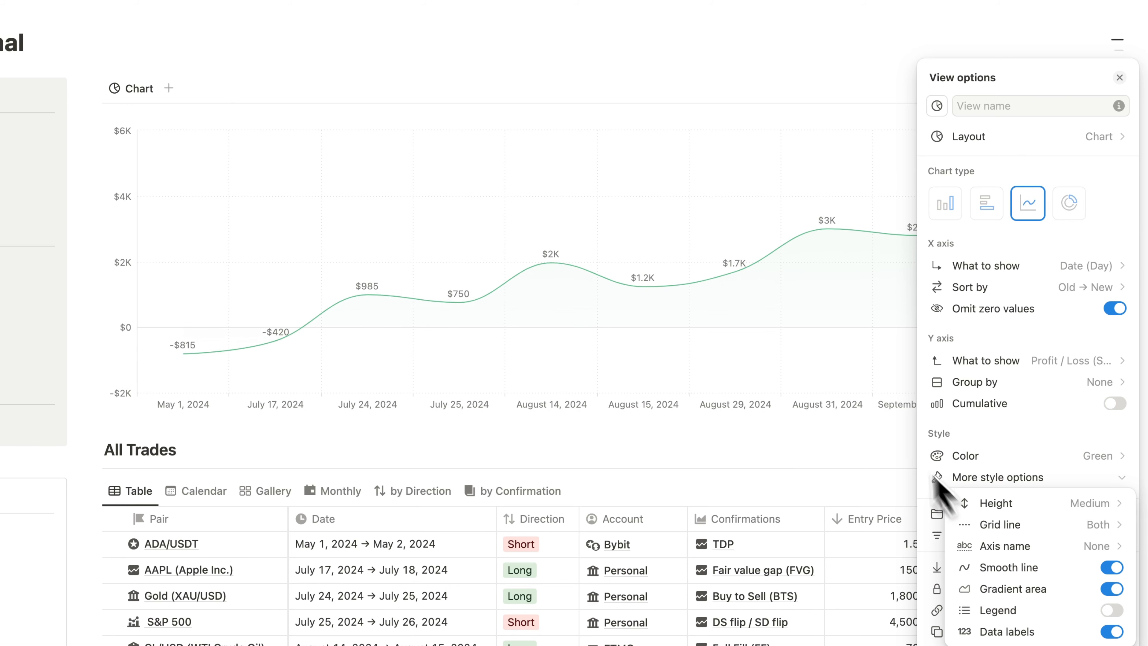
- Name the chart view Daily P&L and give it the boxed line chart icon used for the Dashboard
click(995, 216)
text(Daily )
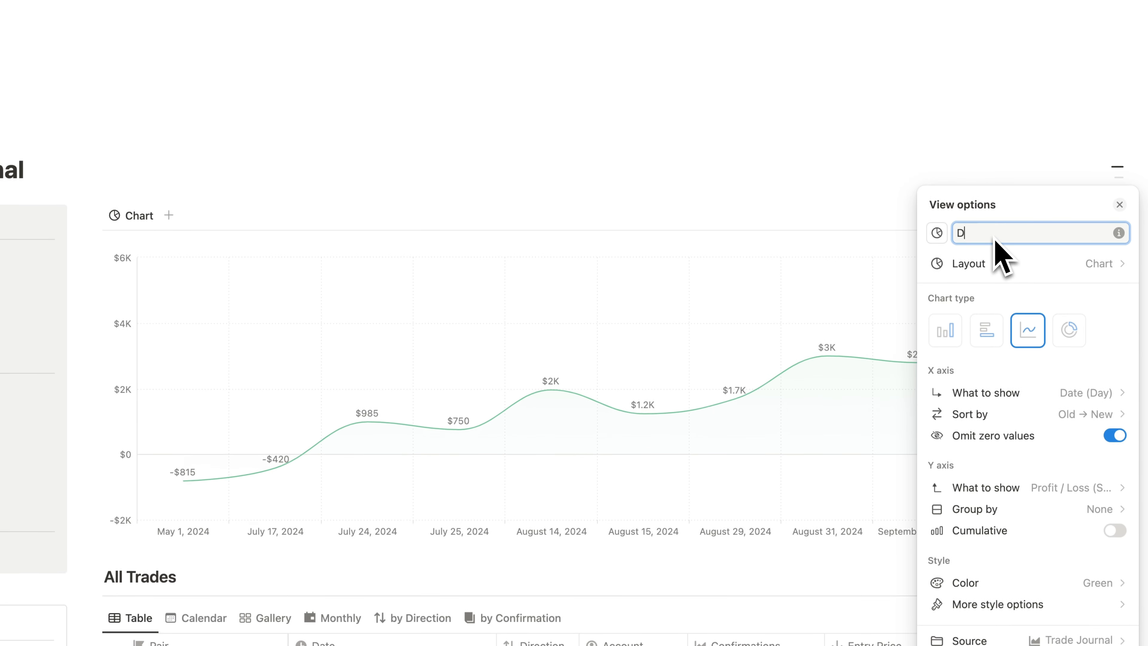
text(P&L)
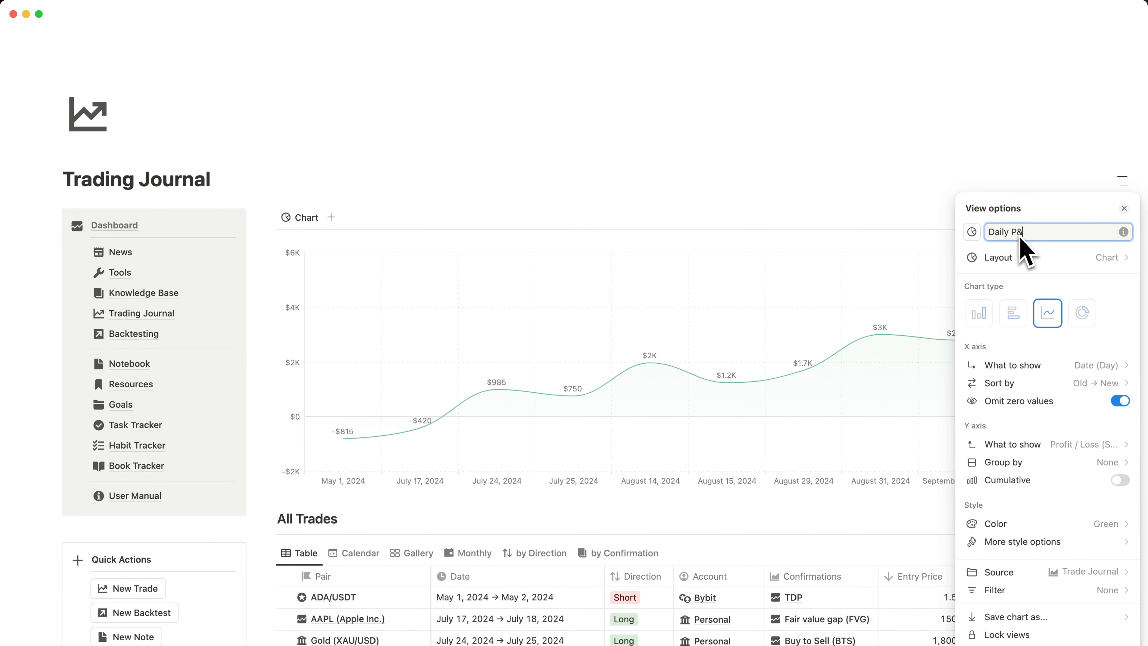
click(972, 232)
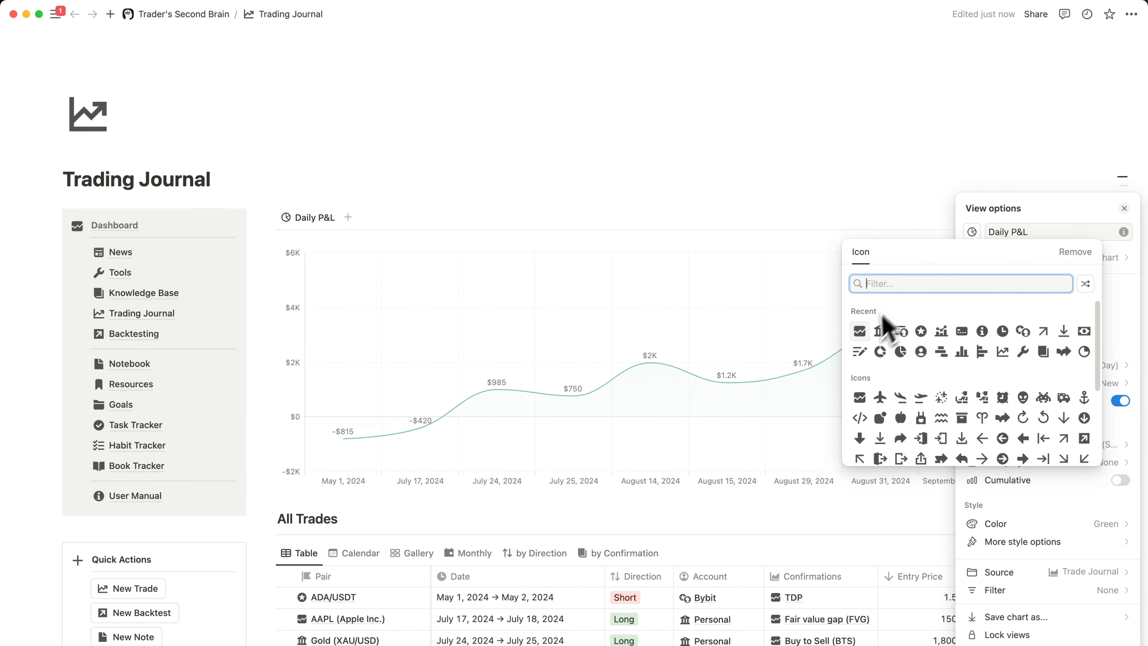
click(863, 333)
click(723, 353)
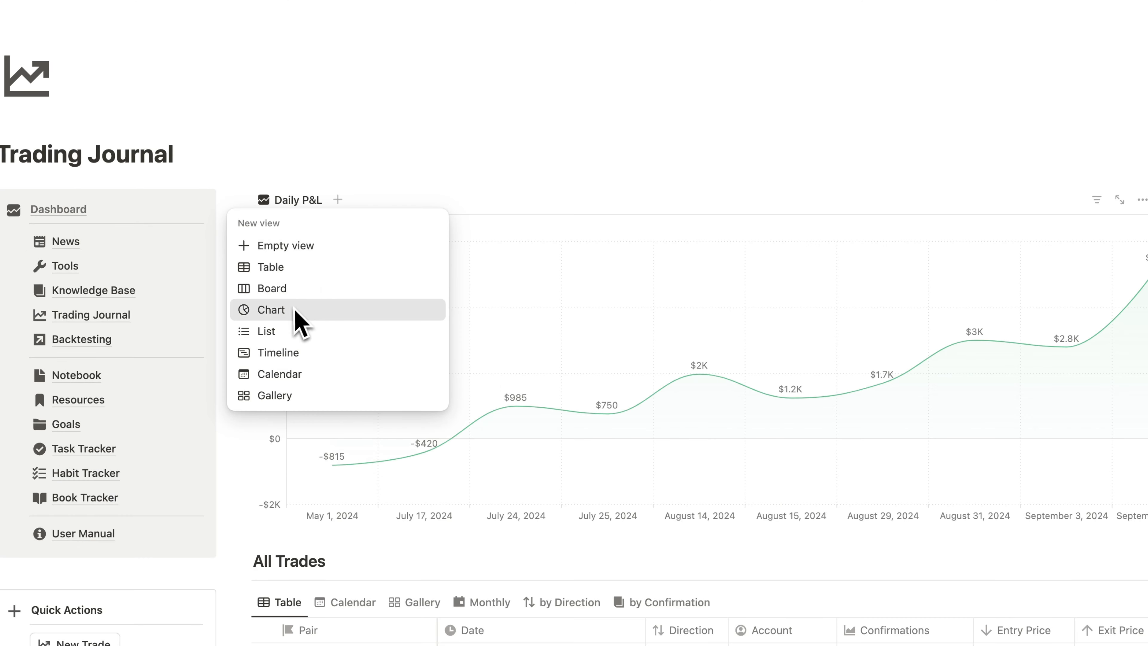
- Add a second chart view beside Daily P&L, linked to the Trade Journal database, as a line chart
click(294, 310)
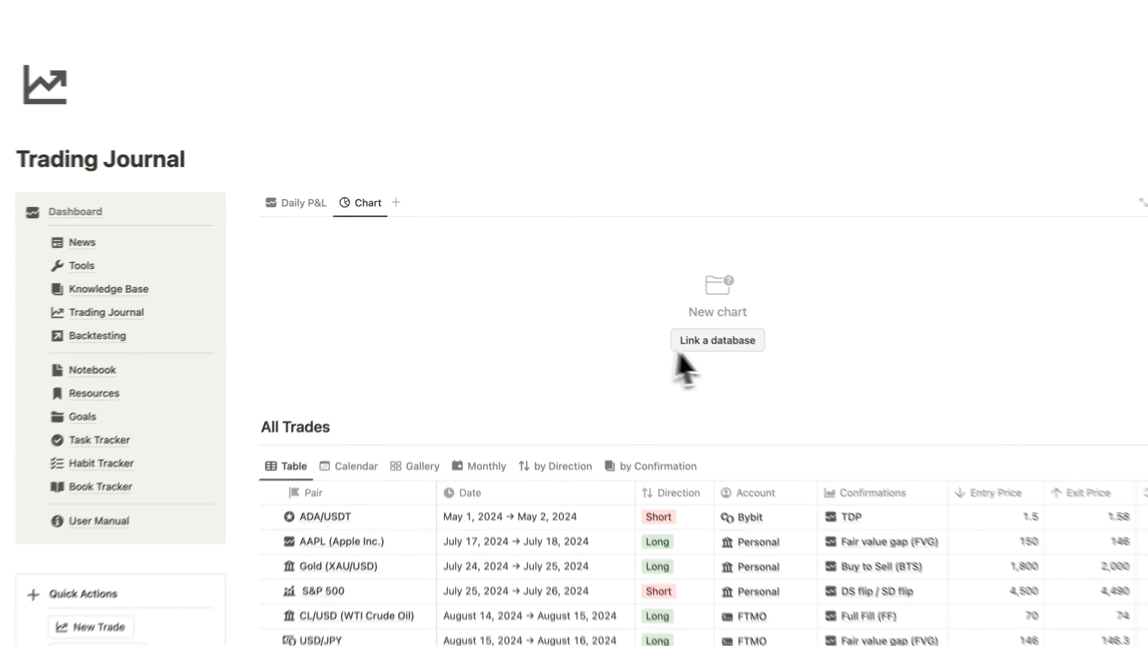
click(680, 349)
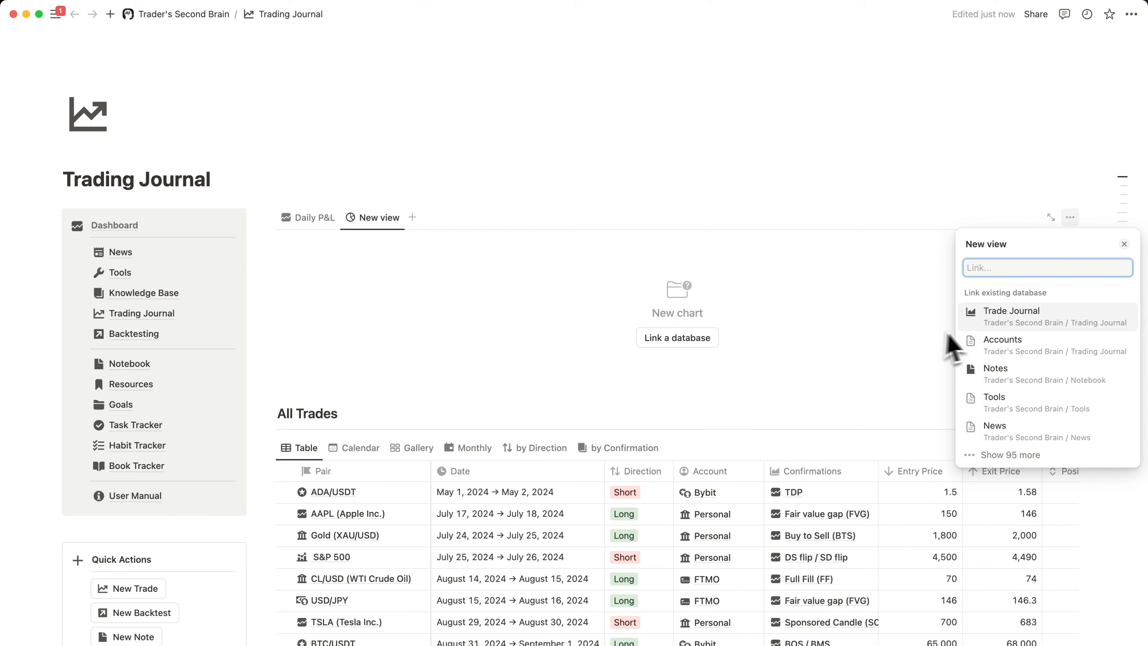
click(1007, 323)
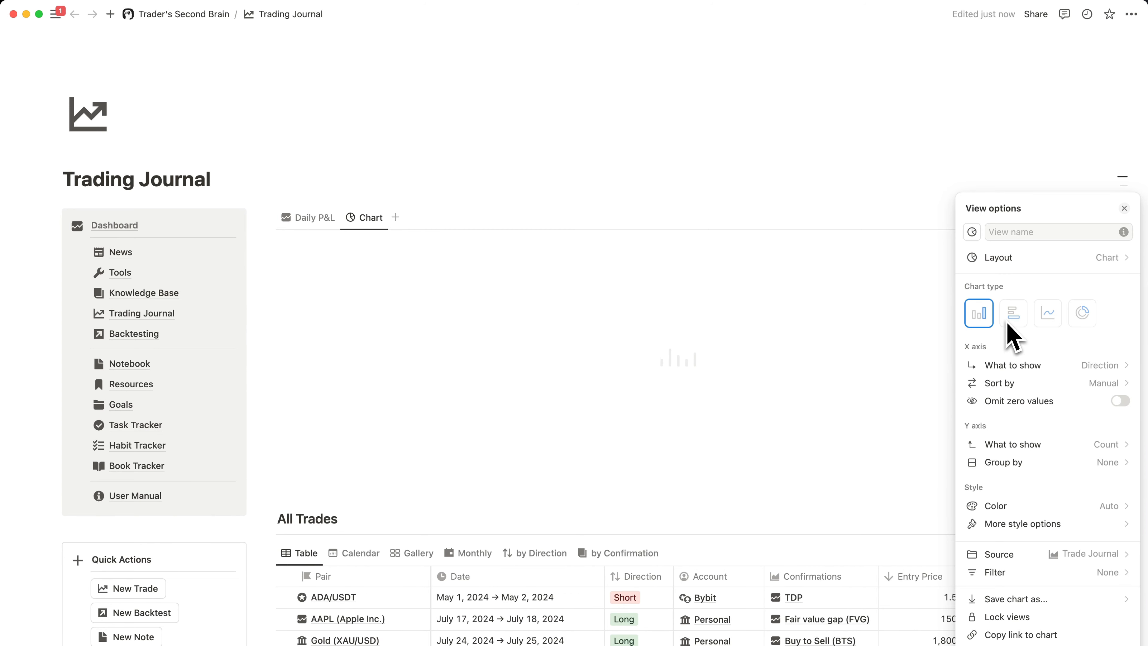
click(1048, 313)
- Name the new chart view Account P&L Split and give it the person icon
click(1039, 232)
text(Account)
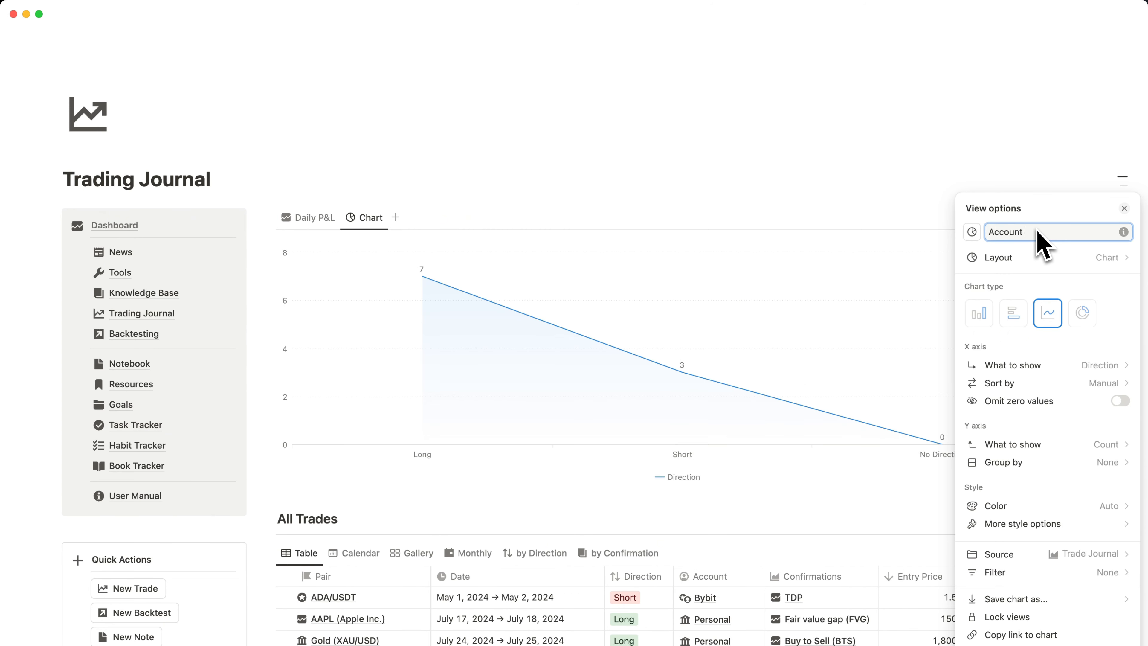
text( P&L Split)
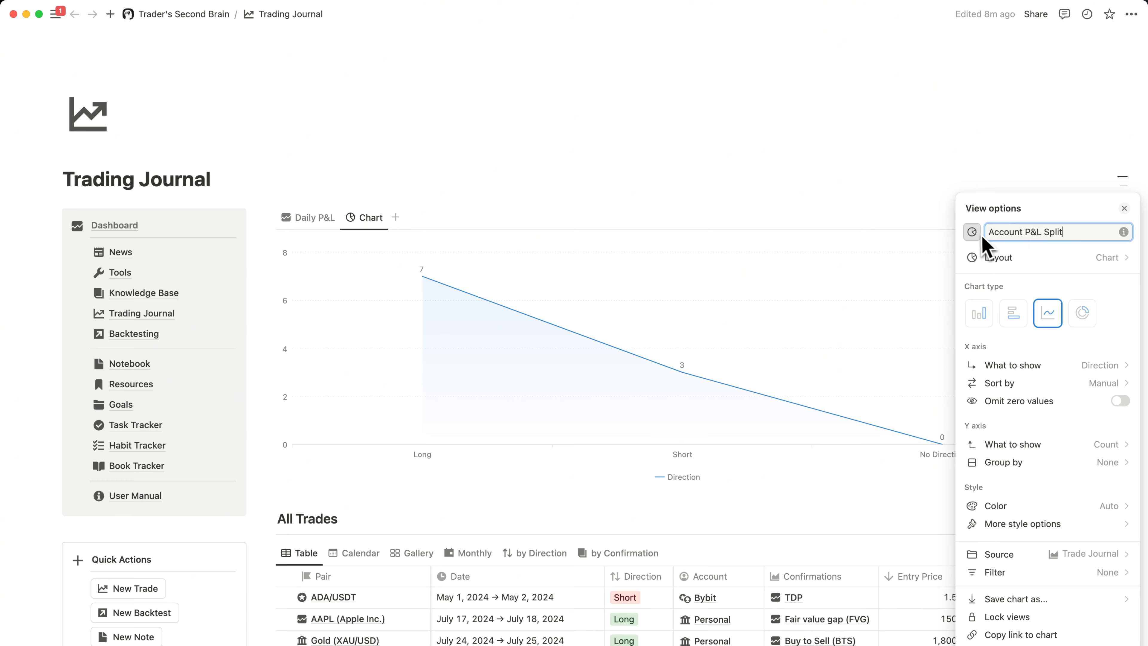
click(972, 232)
click(921, 351)
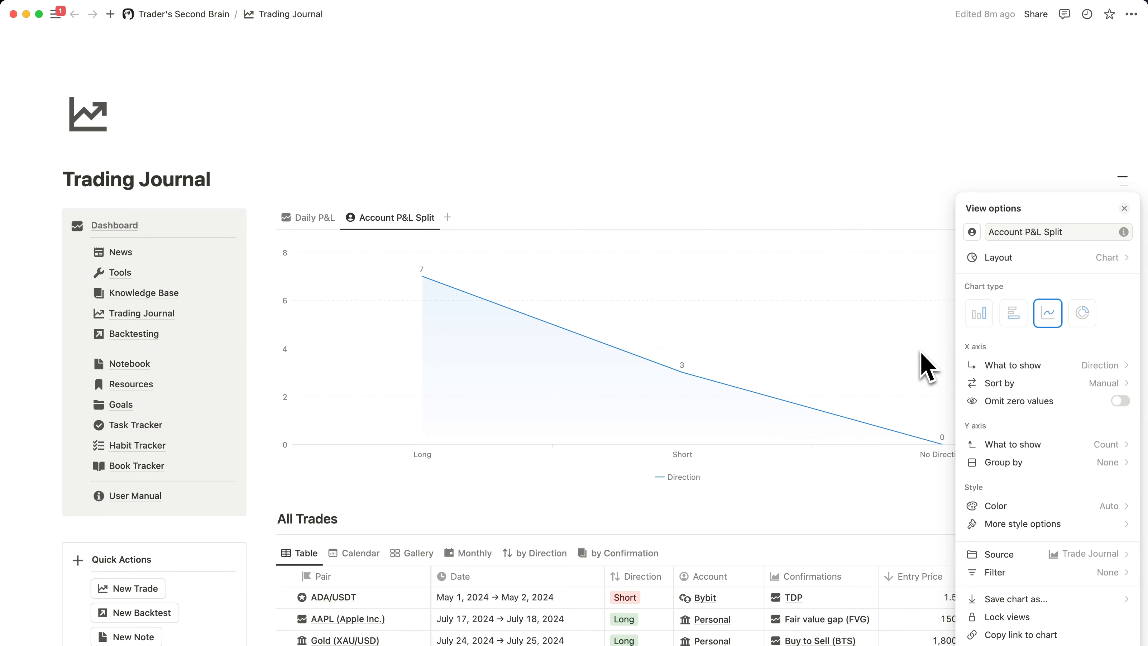
- Set the Account P&L Split chart's X axis to Date by day and omit zero values
click(1099, 366)
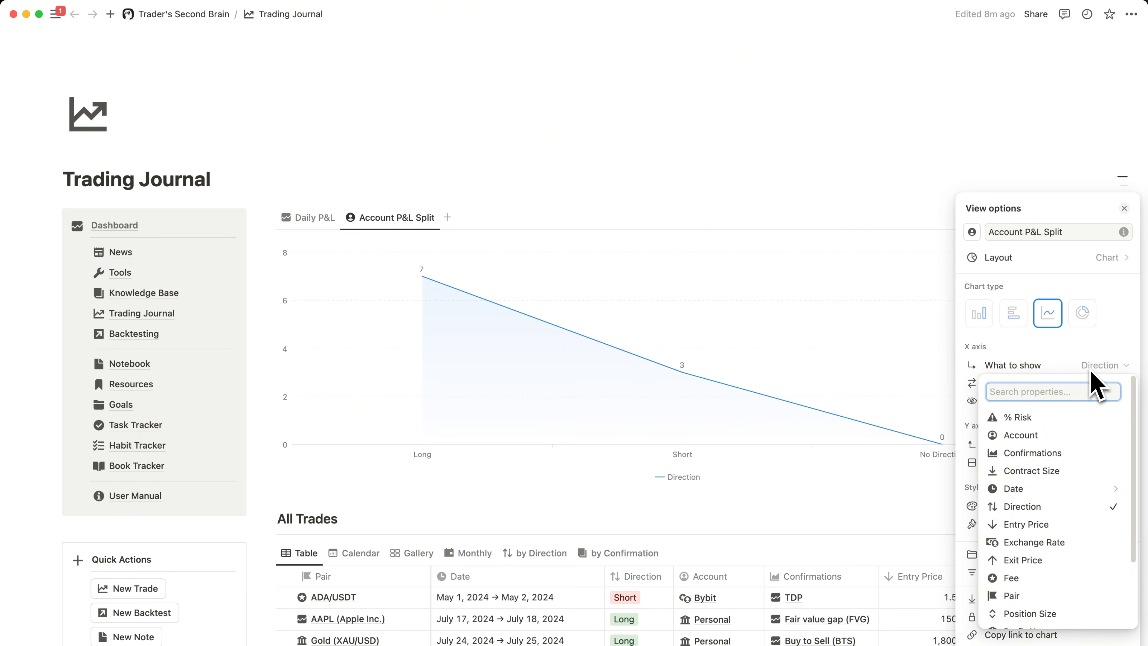
text(da)
mouse_move(1081, 325)
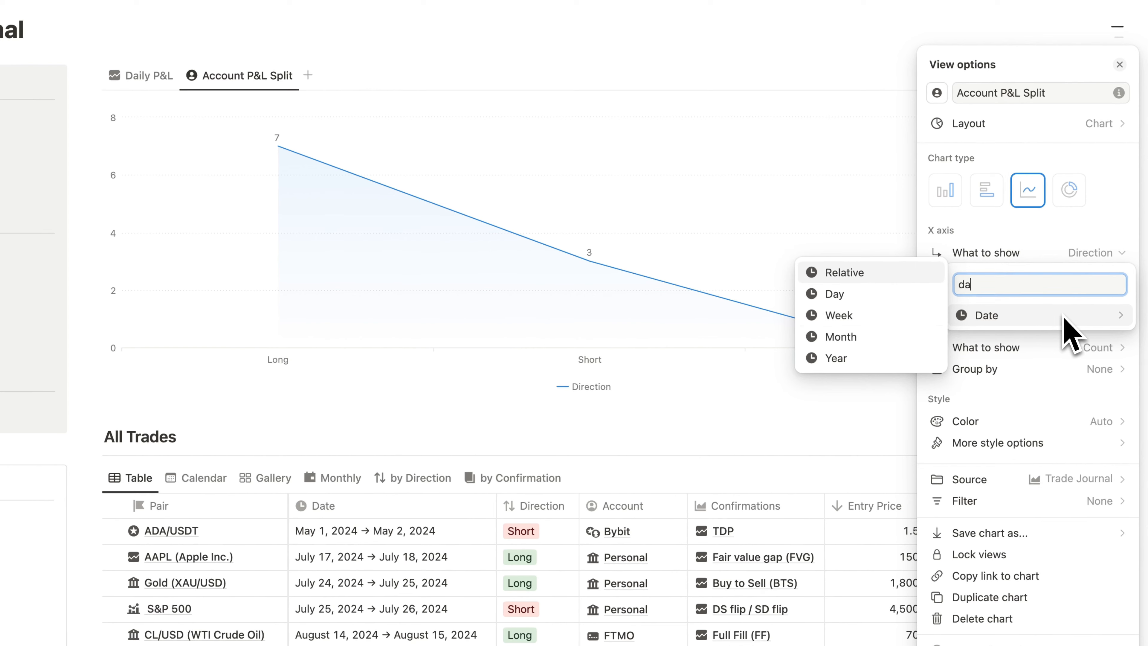
click(909, 311)
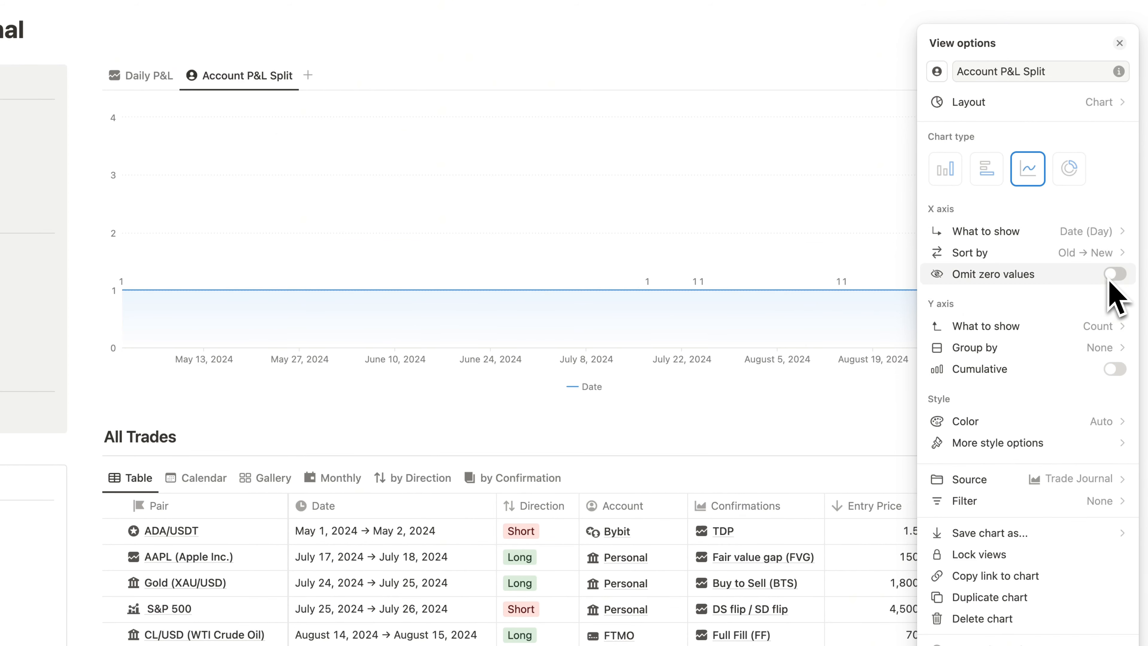
click(1114, 274)
- Show the sum of Profit / Loss on the Account P&L Split chart's Y axis, grouped by Account
click(1094, 328)
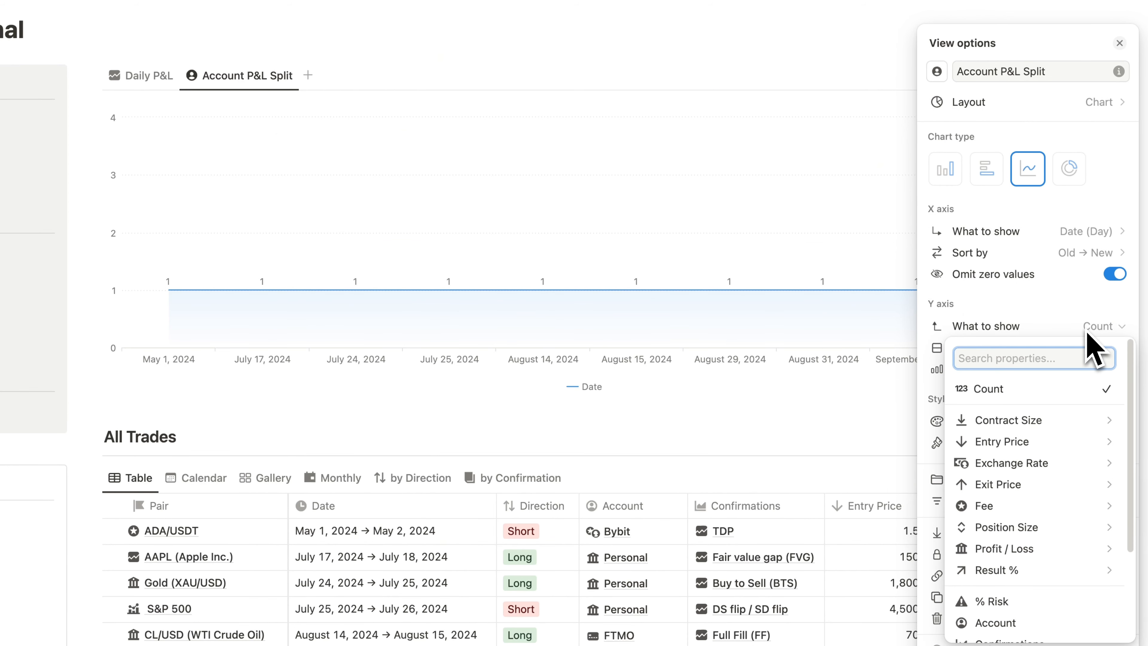
mouse_move(983, 549)
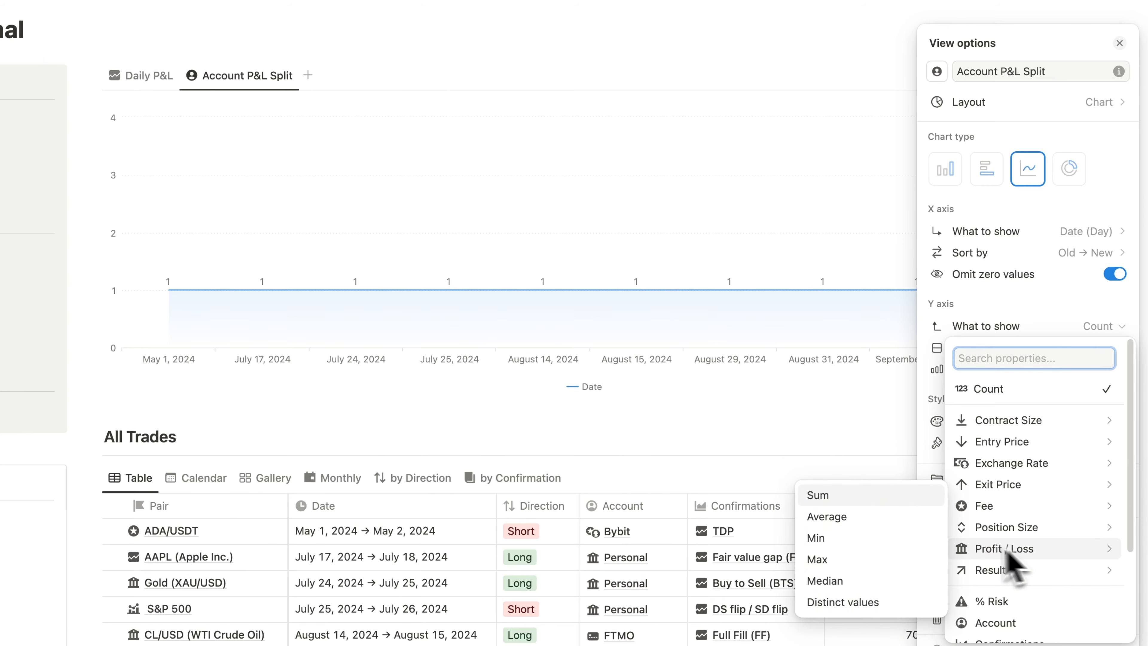
click(861, 495)
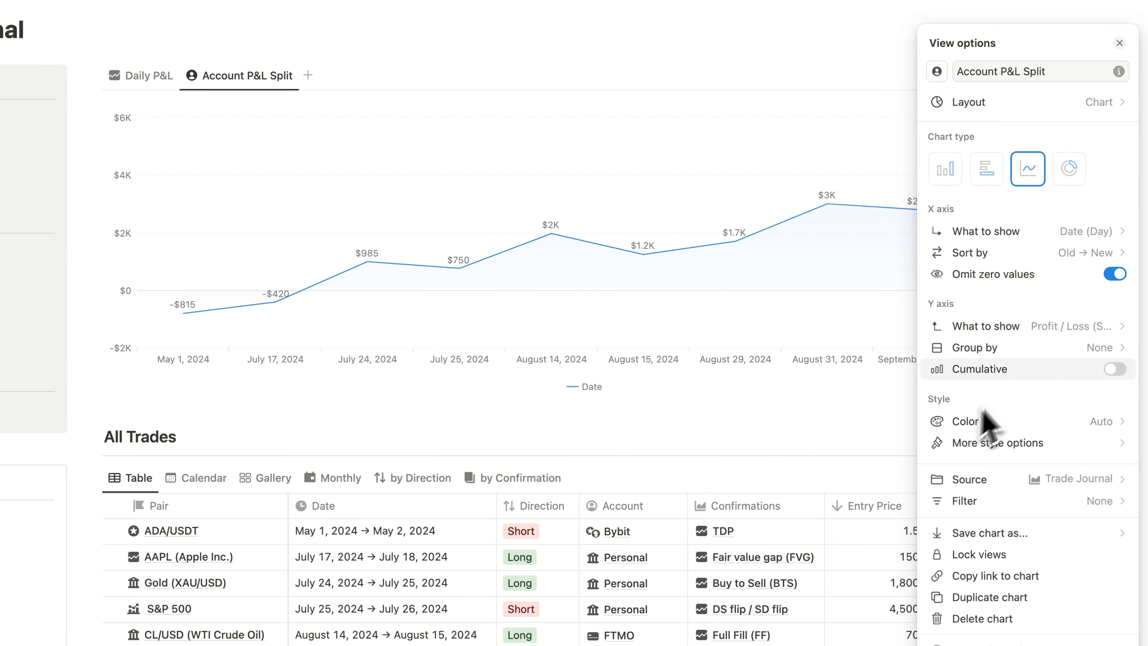
click(1103, 349)
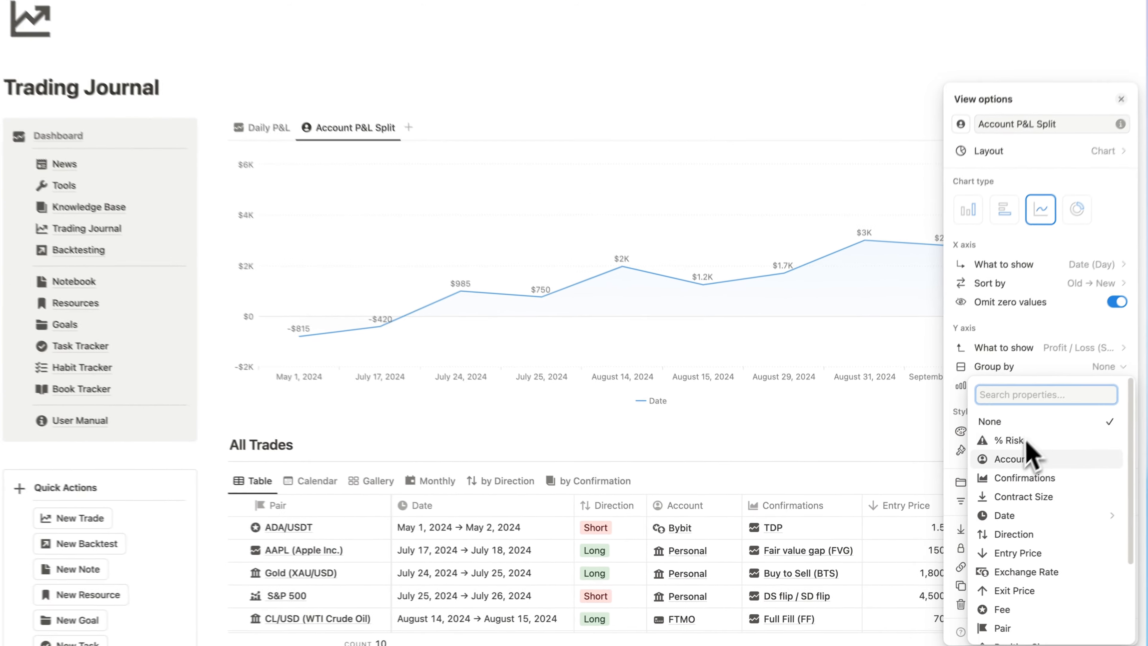
click(994, 453)
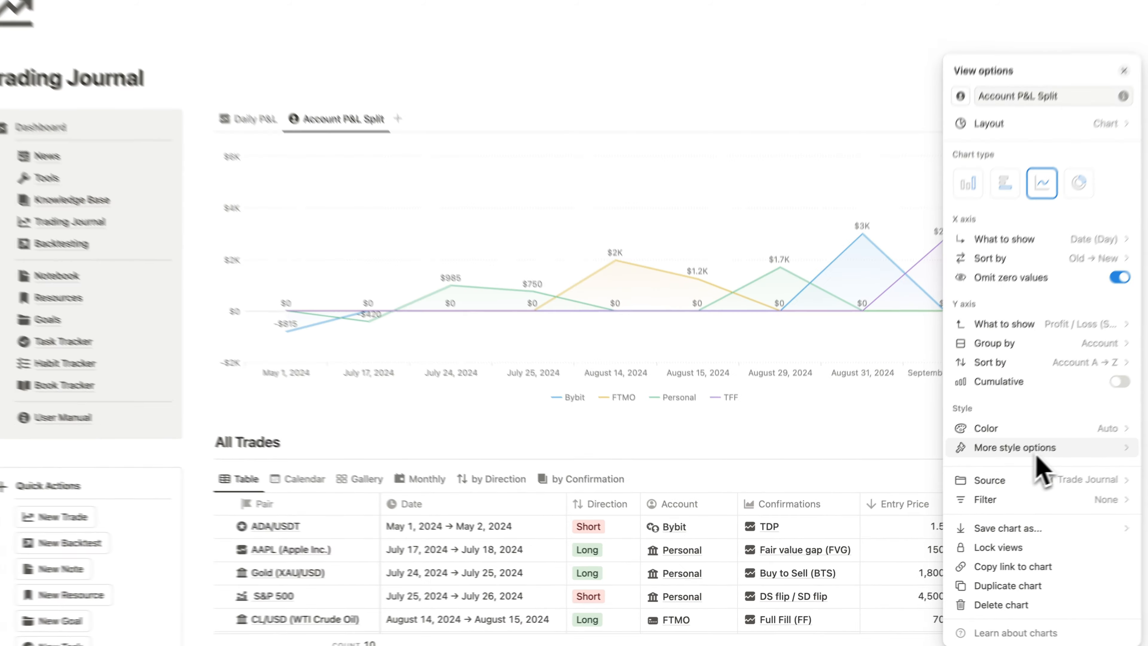
- Smooth the lines of the Account P&L Split chart and hide its legend
click(1024, 453)
click(1118, 545)
click(1112, 595)
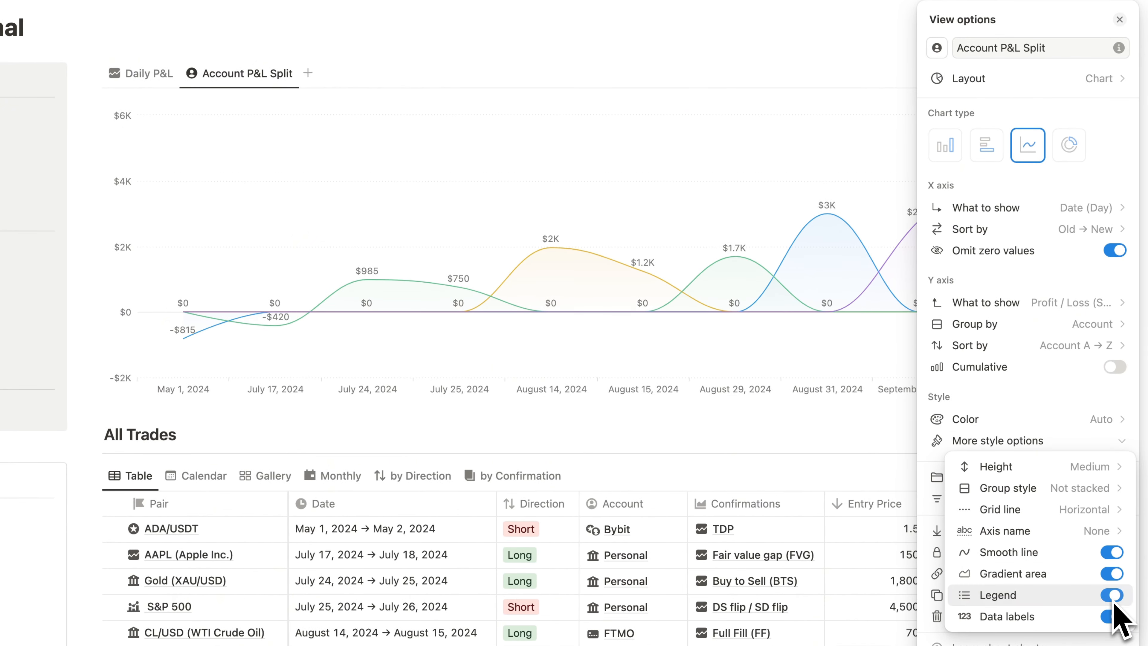
click(741, 224)
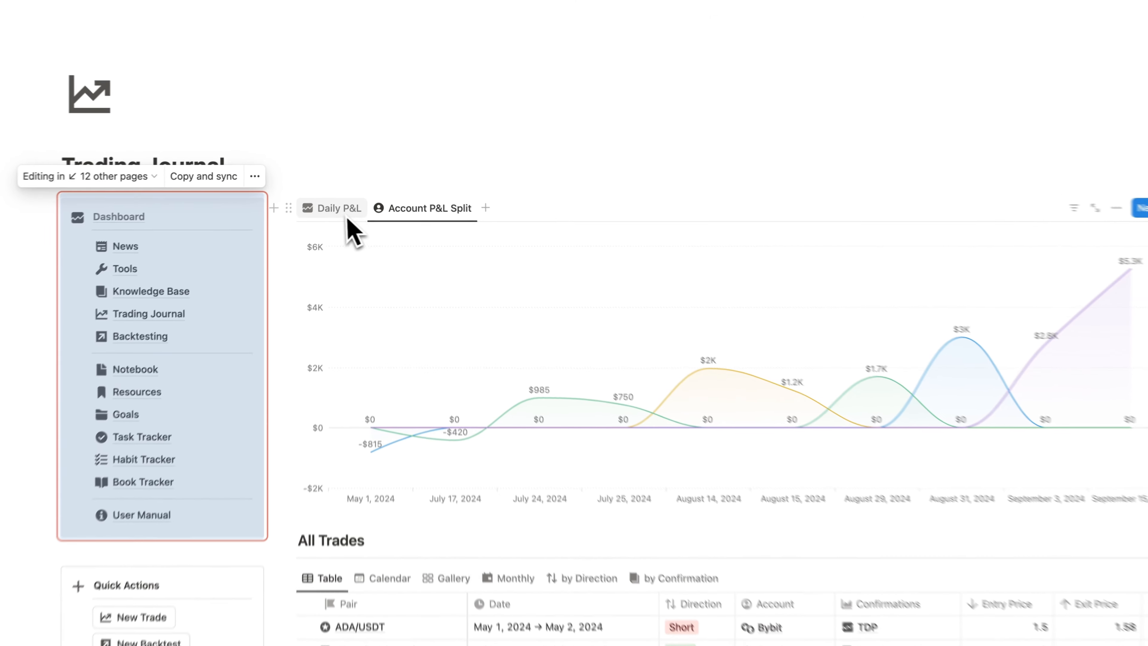
- Duplicate the Daily P&L view as Cumulative Curve and give the copy a different chart icon
click(316, 215)
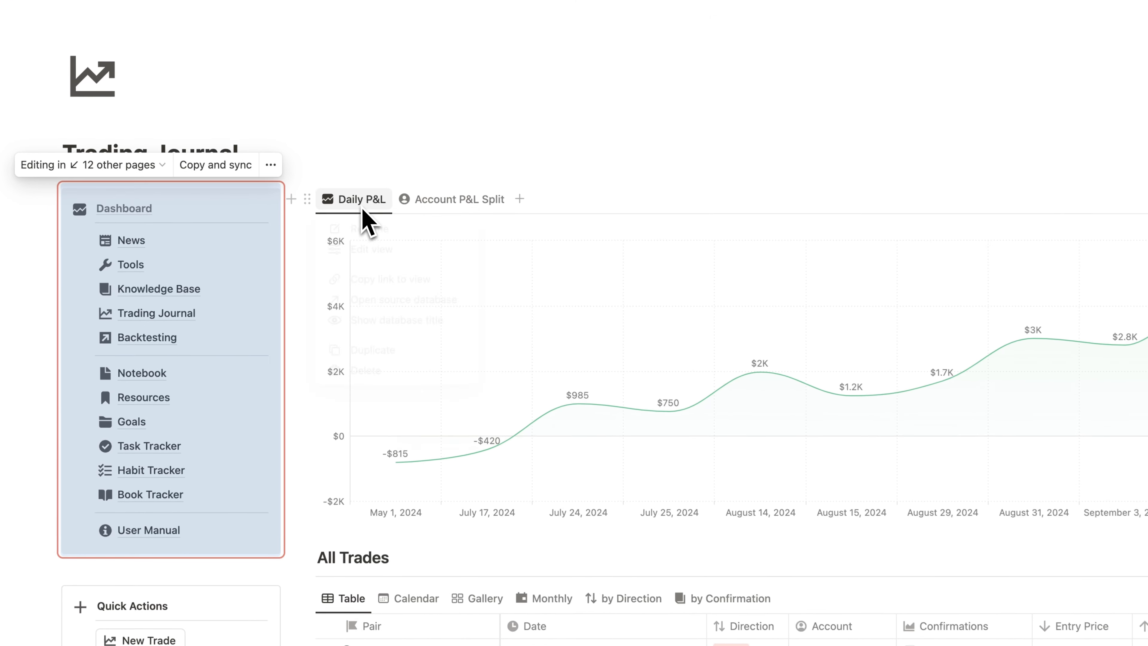
click(375, 350)
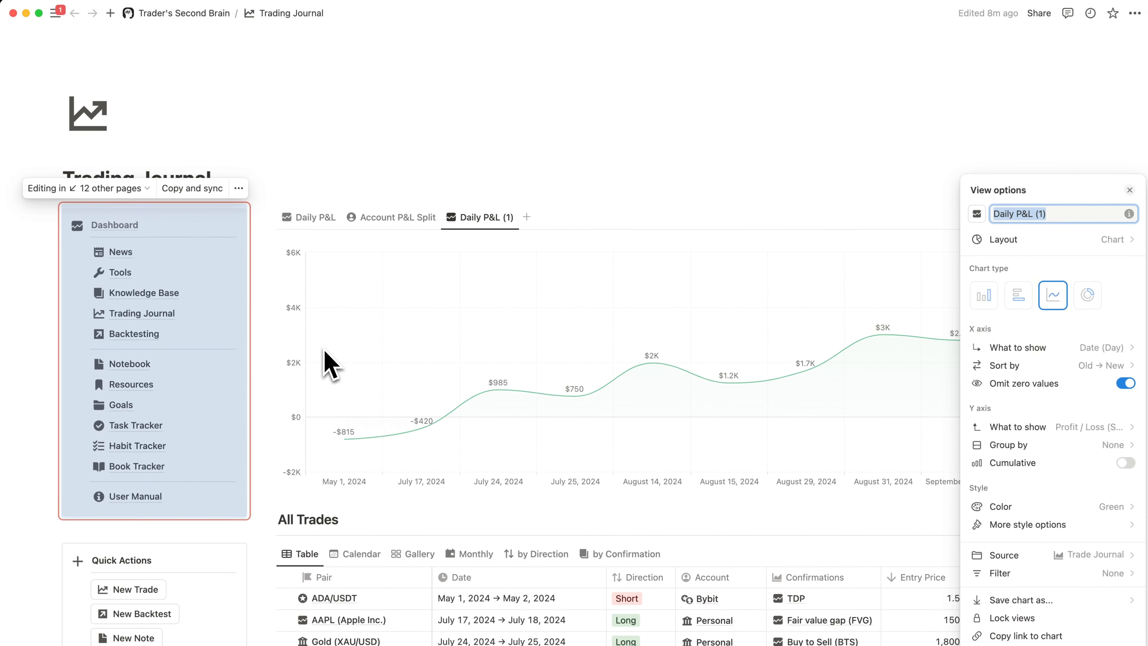
text(Cumulative Curve)
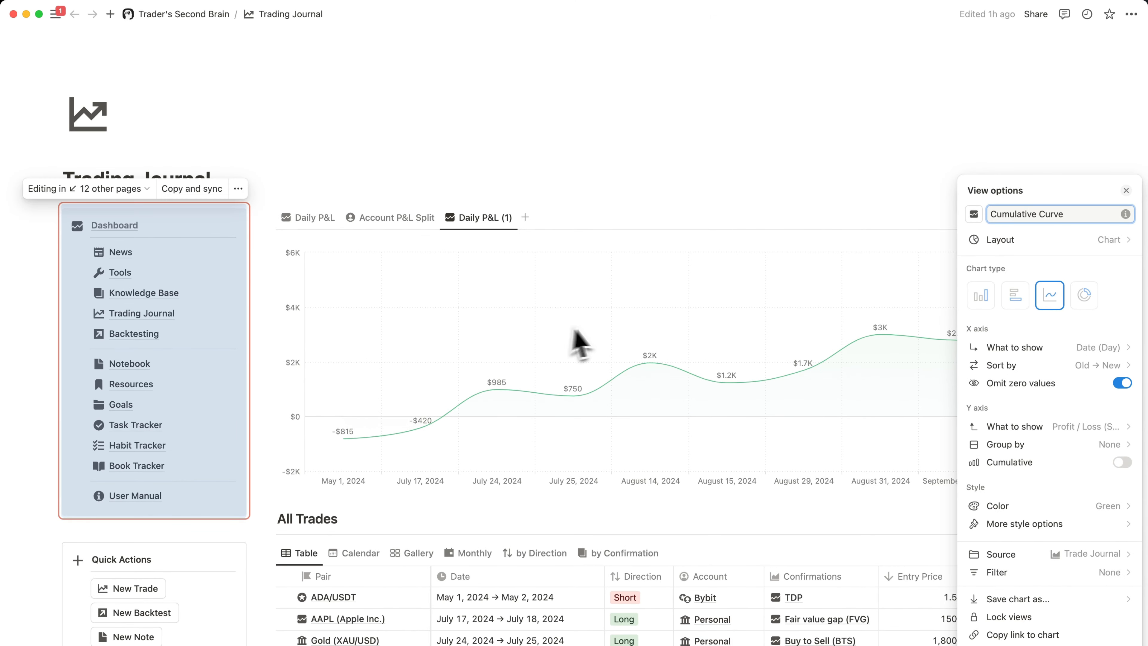
click(974, 215)
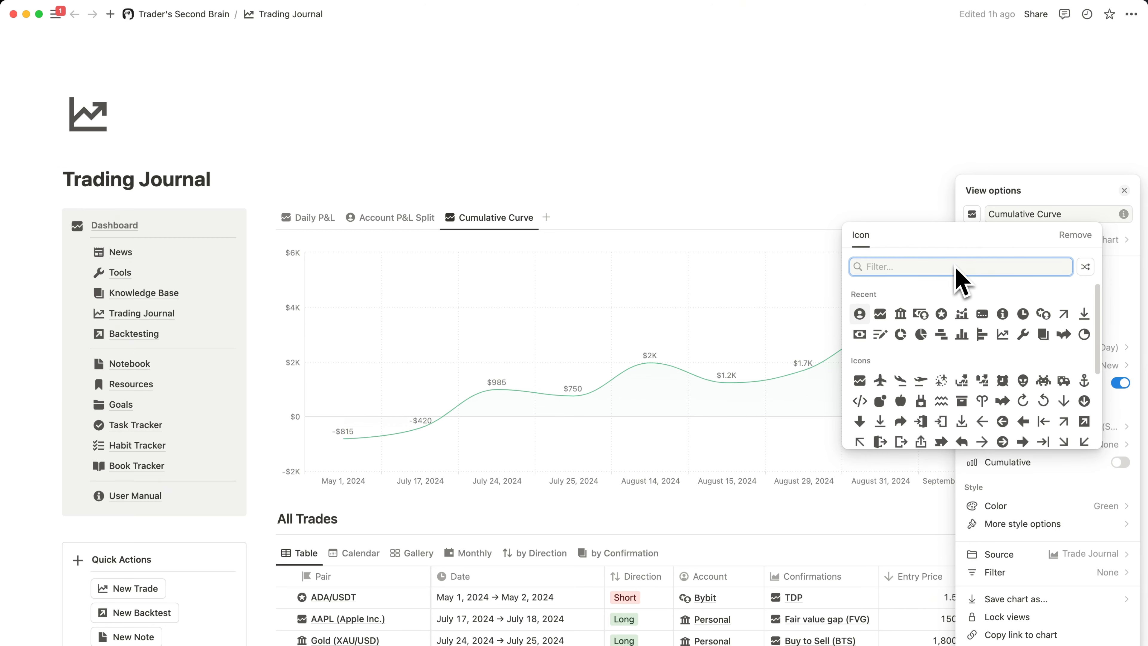
key(Escape)
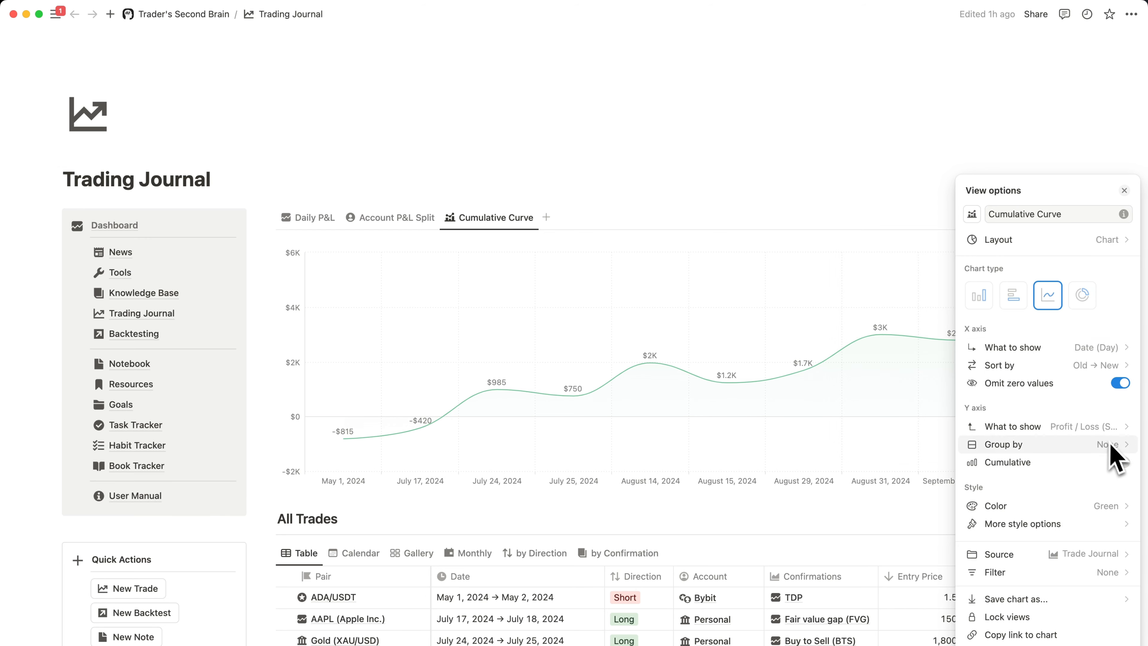
- Make the Cumulative Curve chart cumulative and color it blue
click(1119, 461)
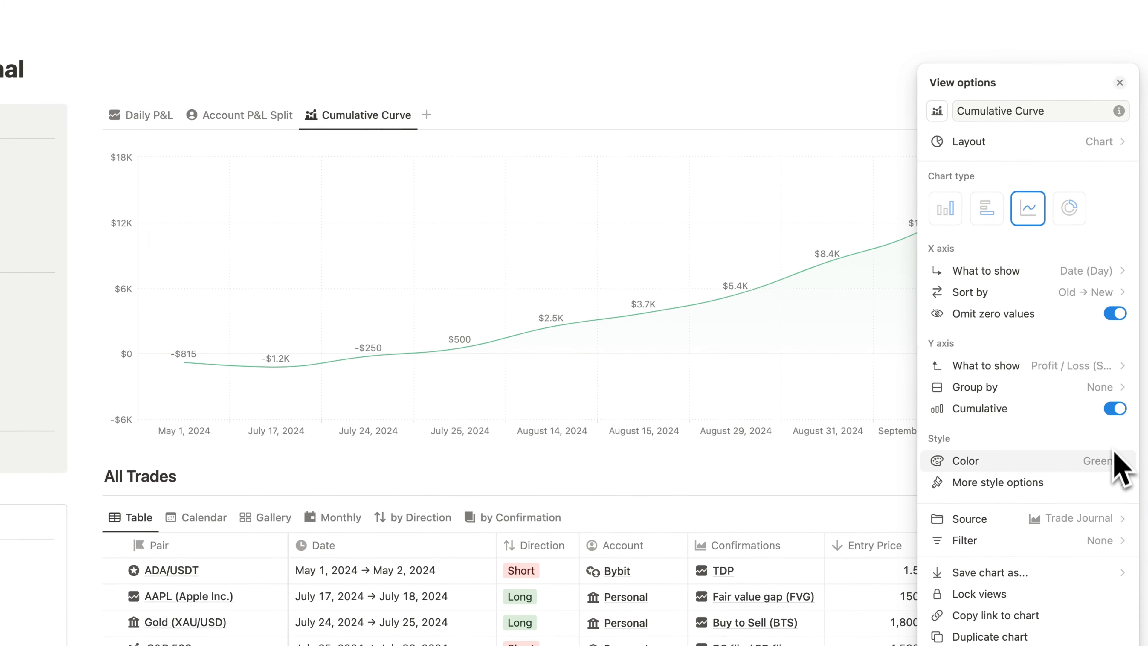
click(1114, 453)
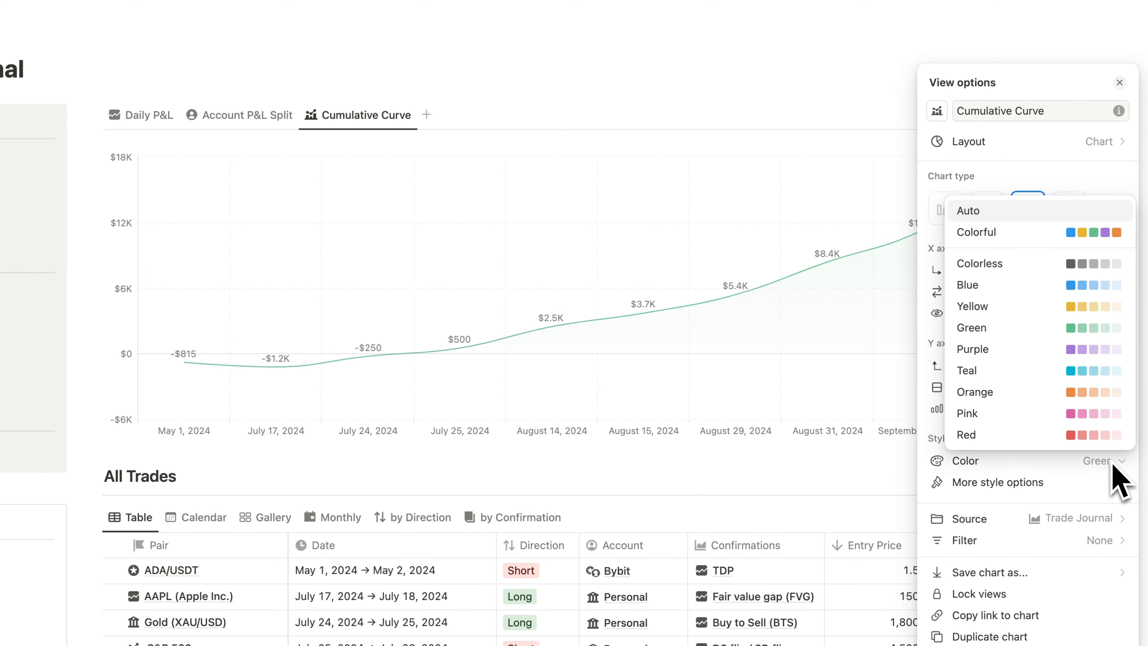
click(1075, 299)
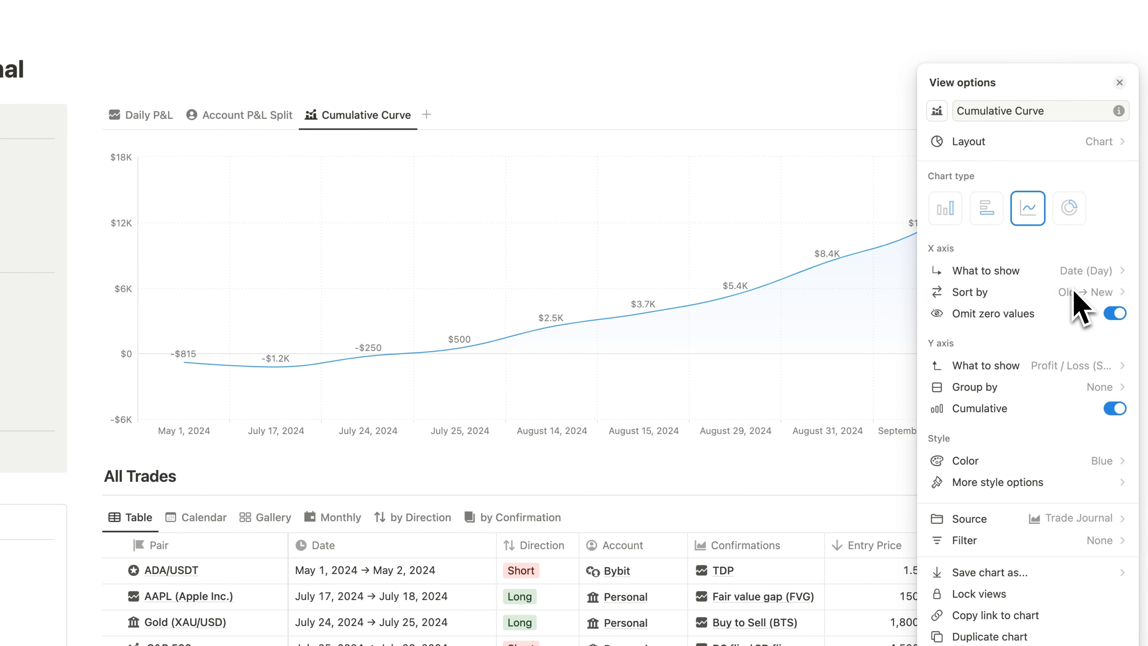
- Duplicate the Cumulative Curve view, rename the copy Cumulative % and give it a line-chart icon
click(849, 326)
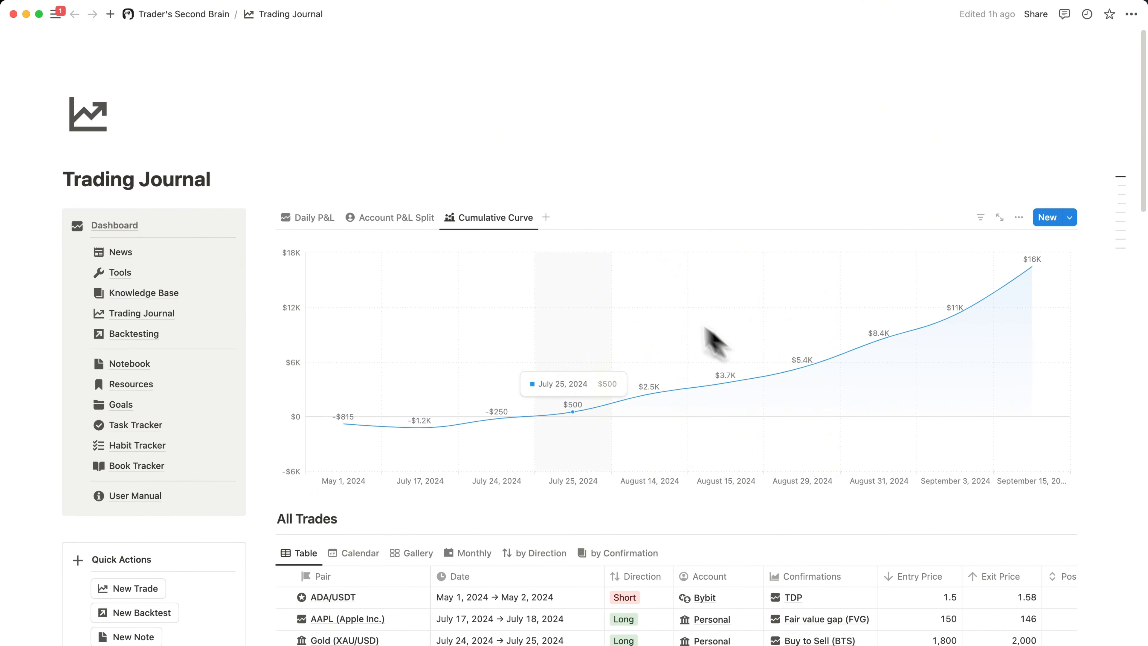
click(515, 218)
click(483, 346)
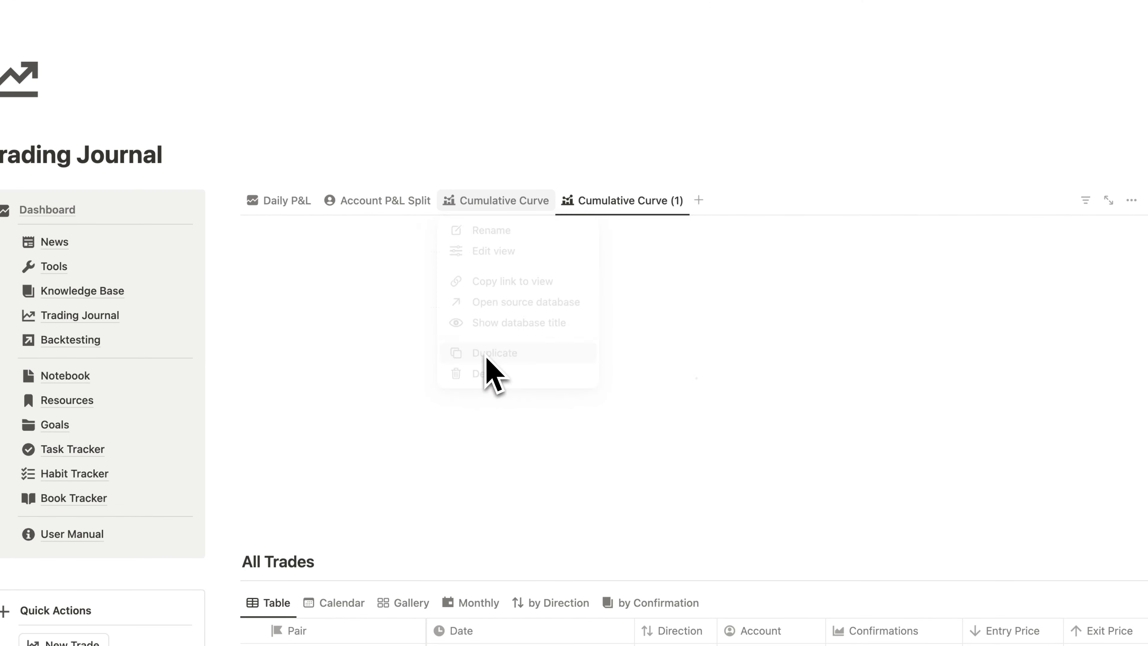
drag(1017, 153, 1061, 157)
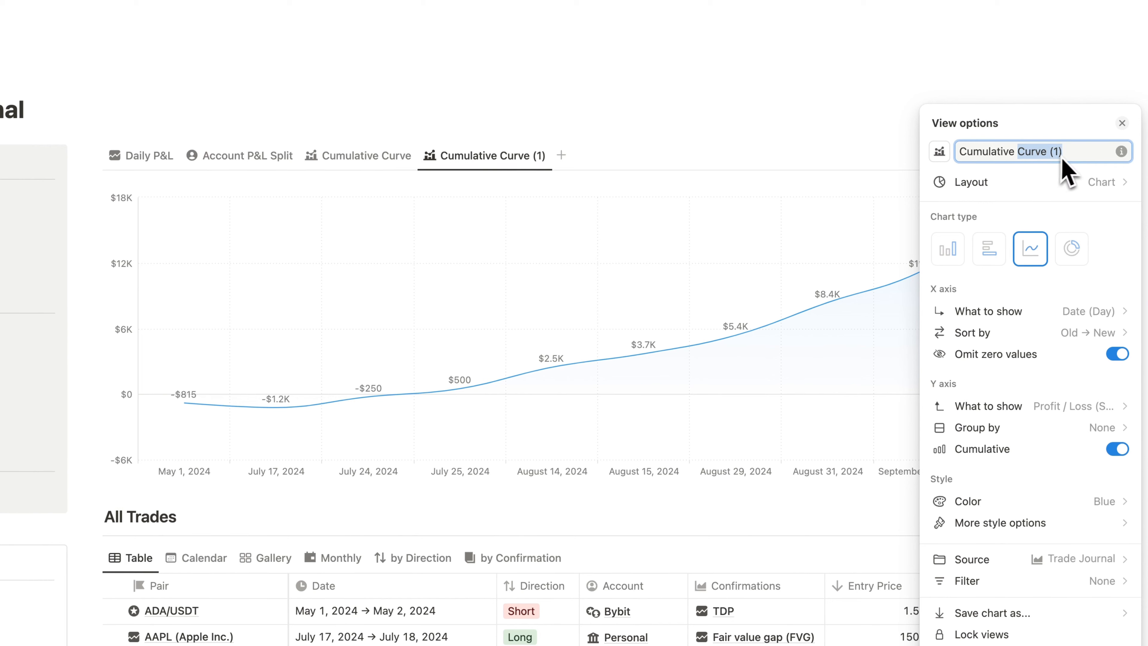
text(%)
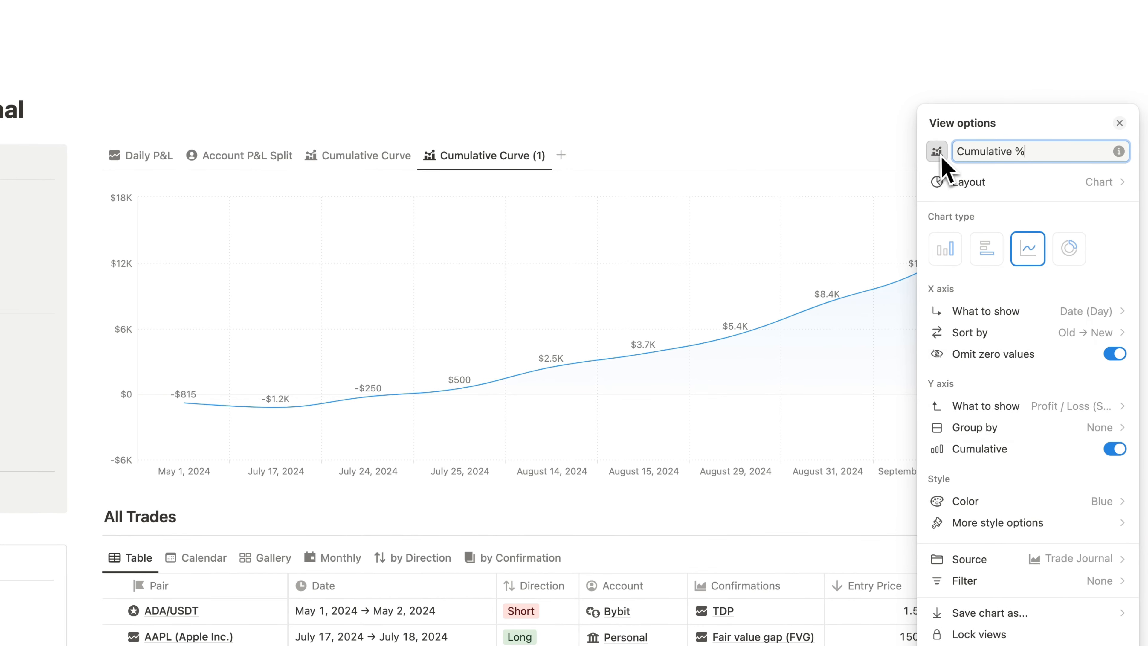
click(939, 152)
click(973, 295)
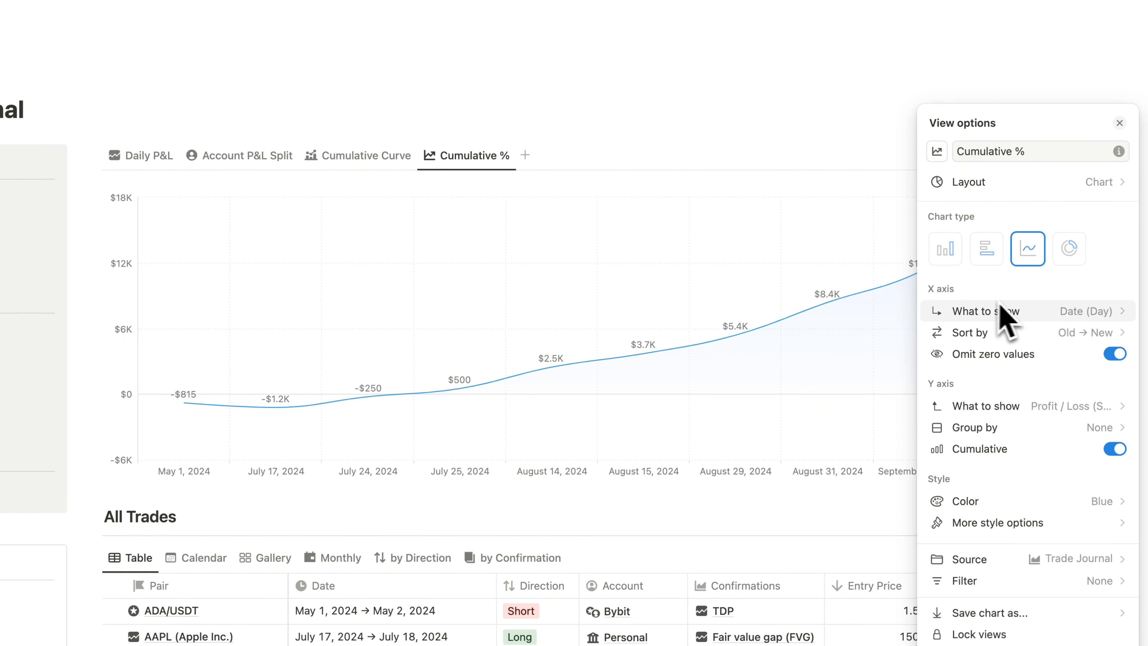
- Show the sum of Result % on the Cumulative % chart's Y axis and color the line yellow
click(1082, 408)
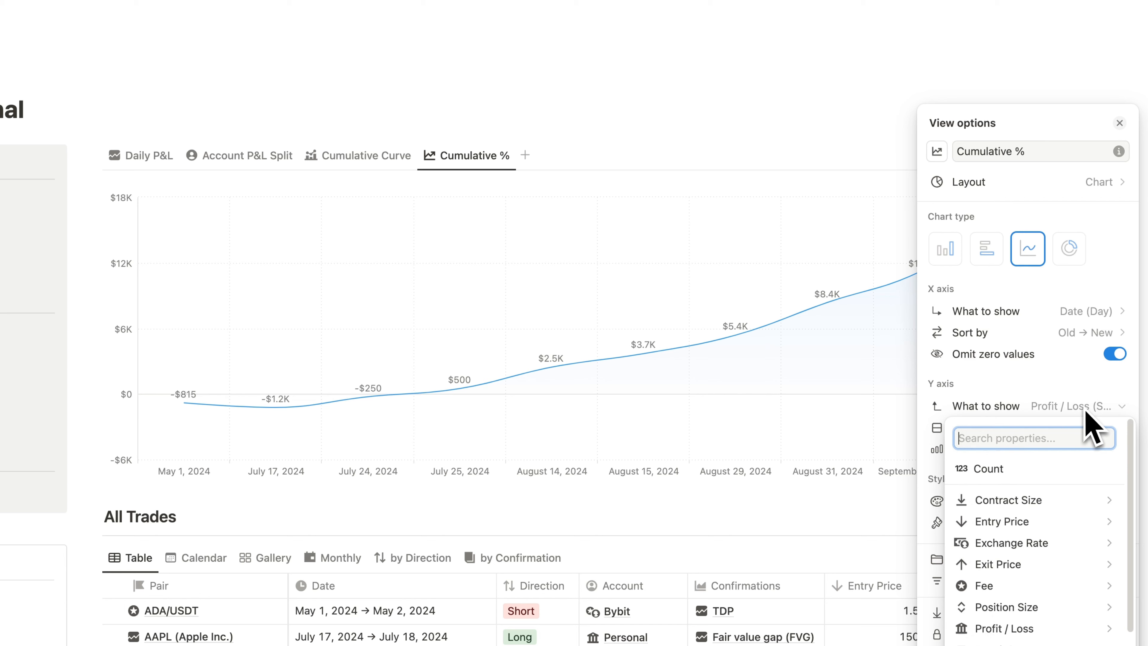
text(res)
mouse_move(990, 473)
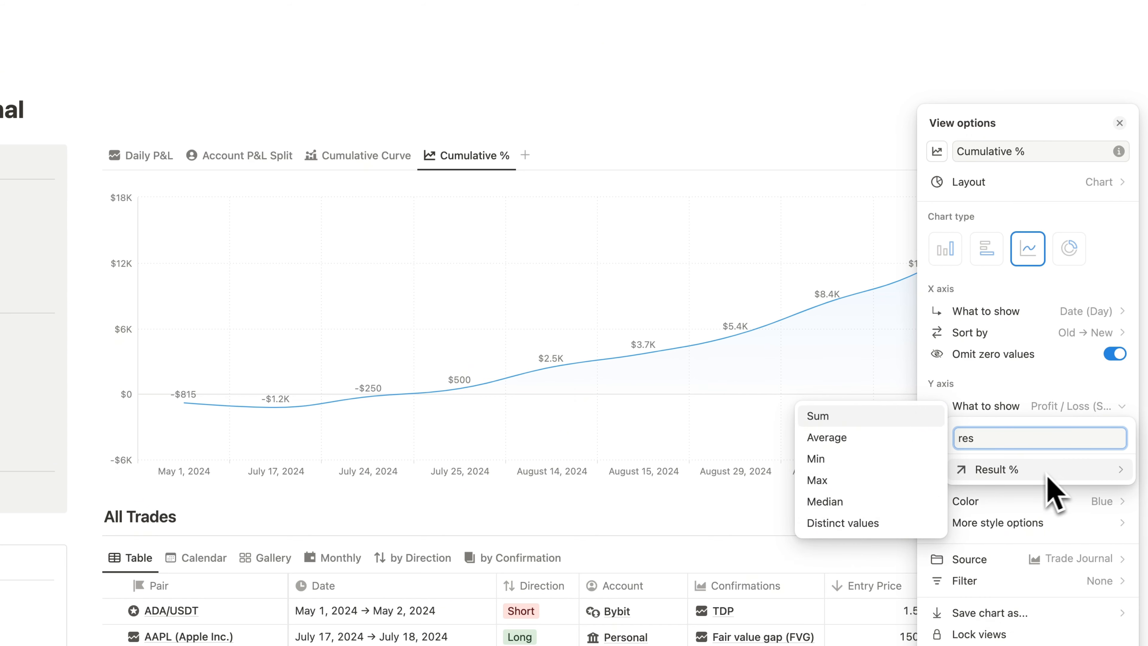
click(846, 419)
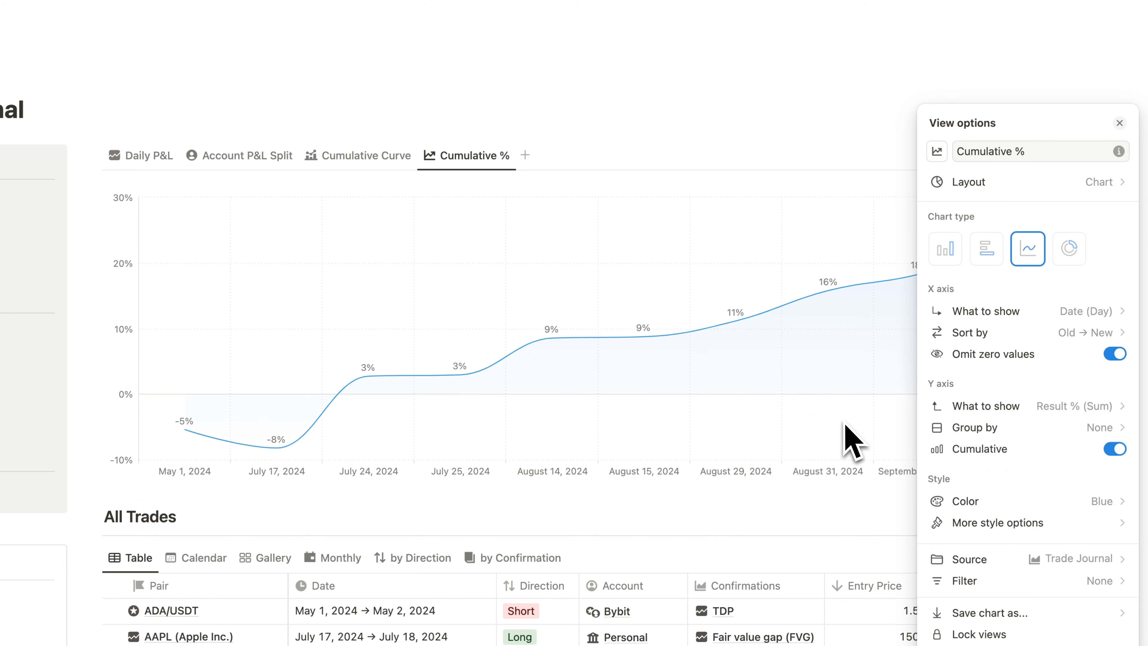
click(997, 500)
click(1055, 353)
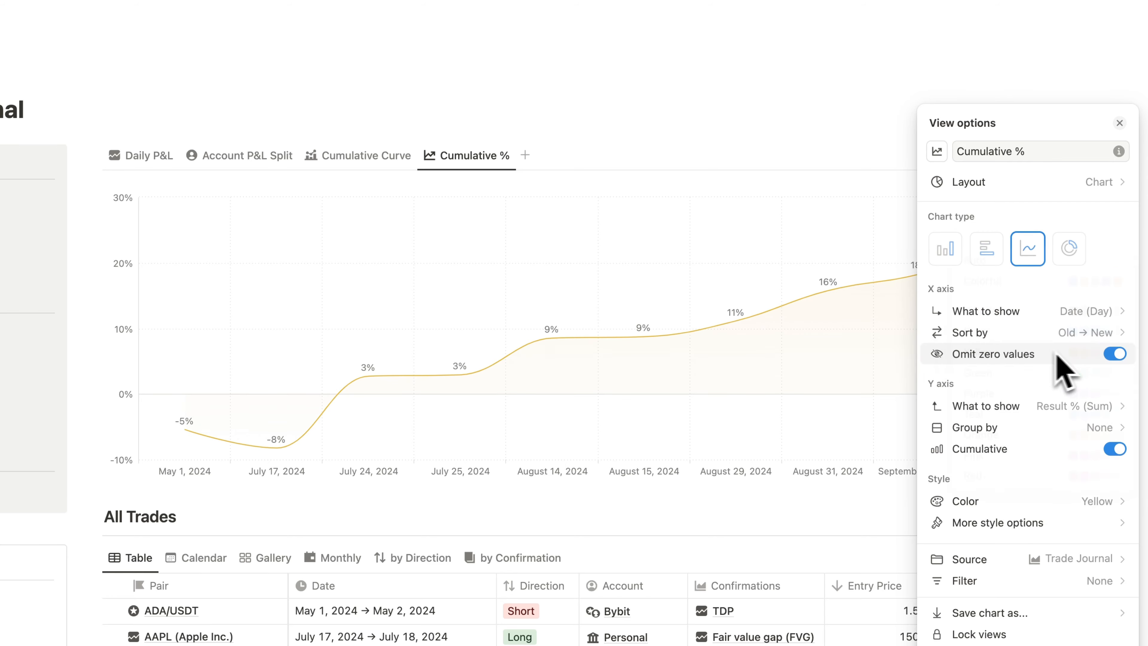
click(841, 321)
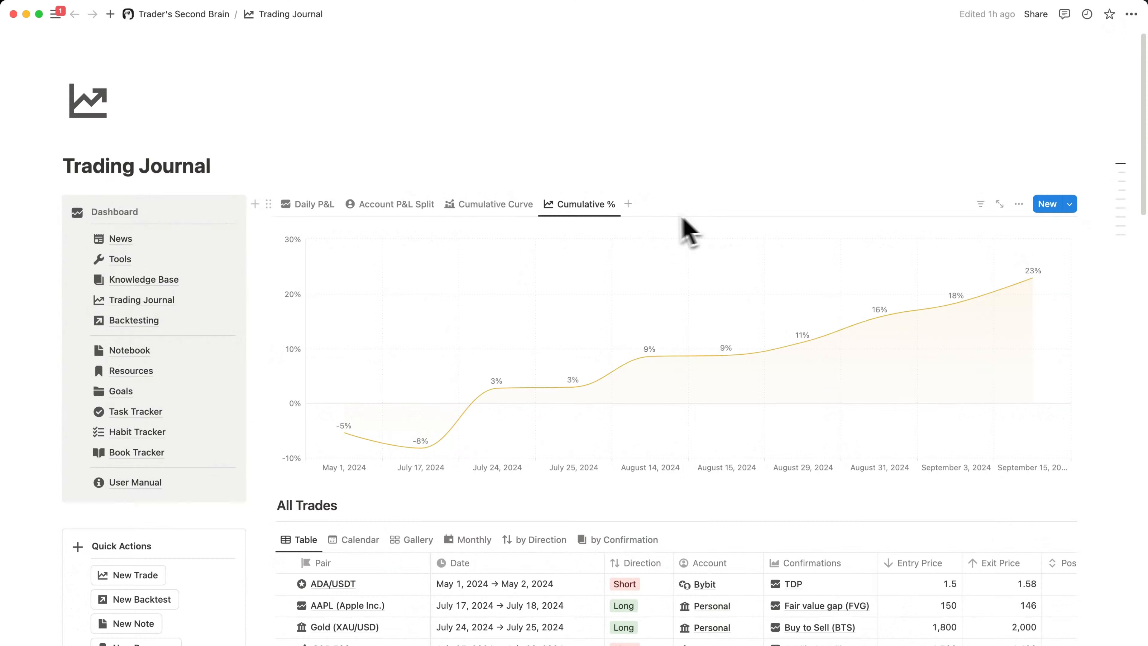
- Add a new chart view linked to the Trade Journal database and make it a horizontal bar chart
click(624, 203)
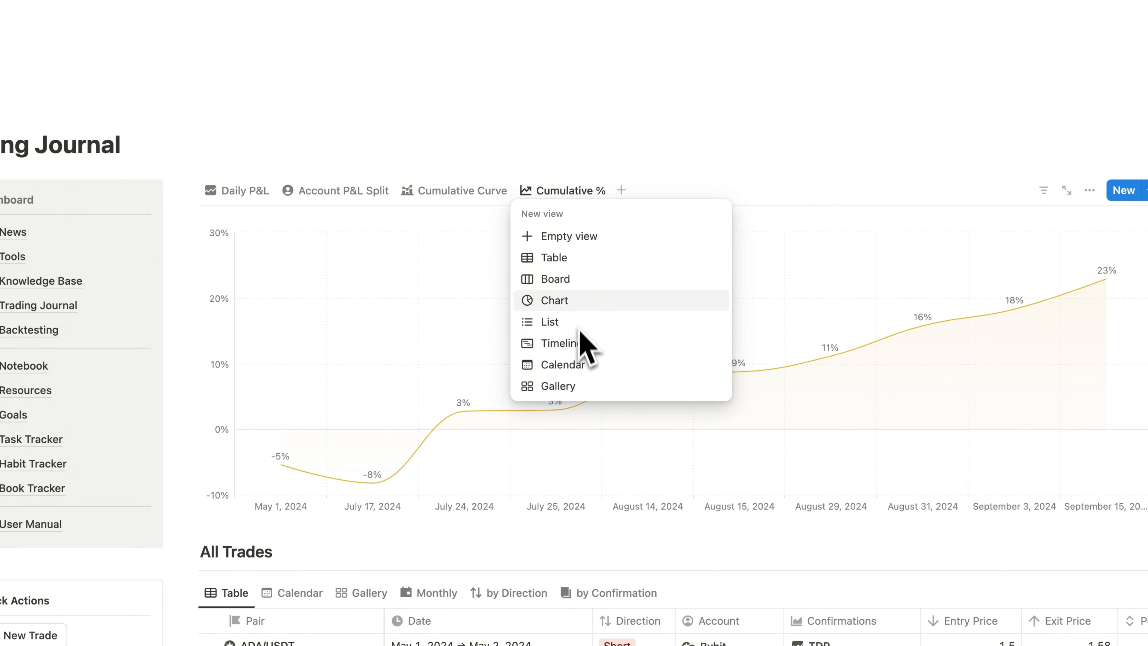
click(580, 302)
click(673, 334)
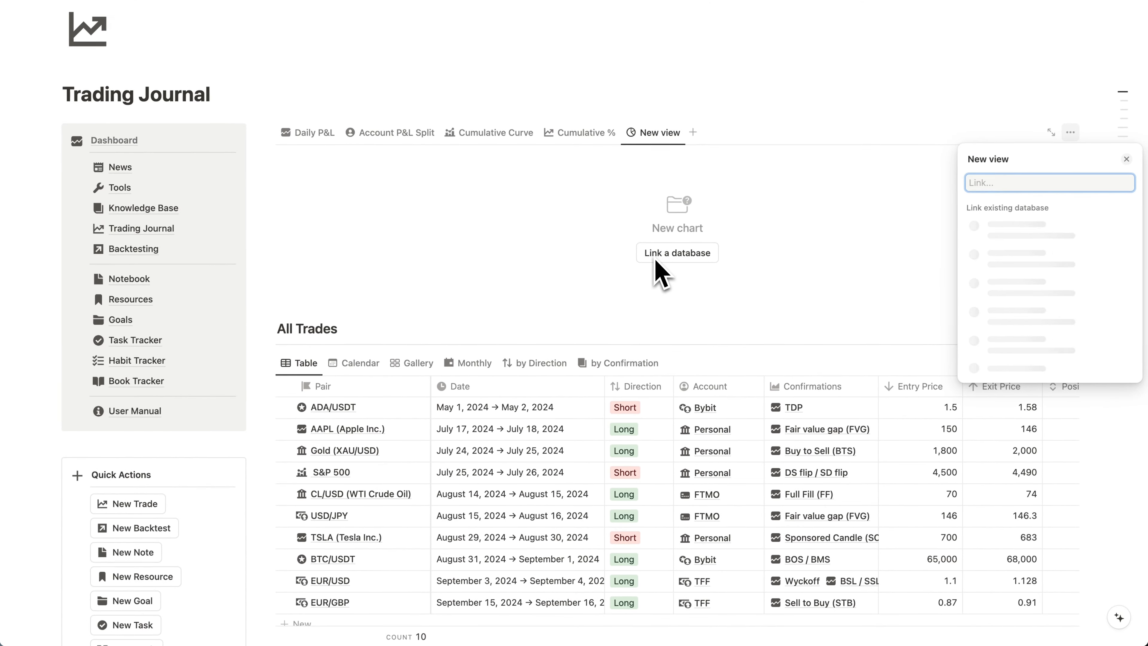
click(1075, 299)
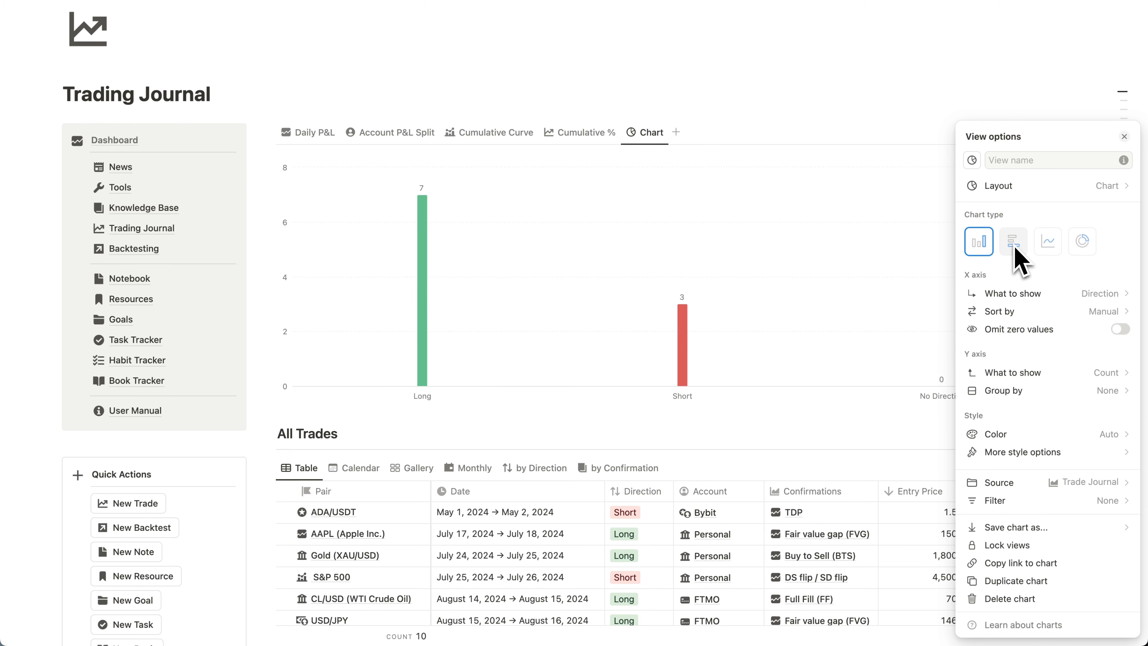
click(1016, 244)
- Show the sum of Profit / Loss on the new bar chart's X axis, grouped by Account
click(1103, 294)
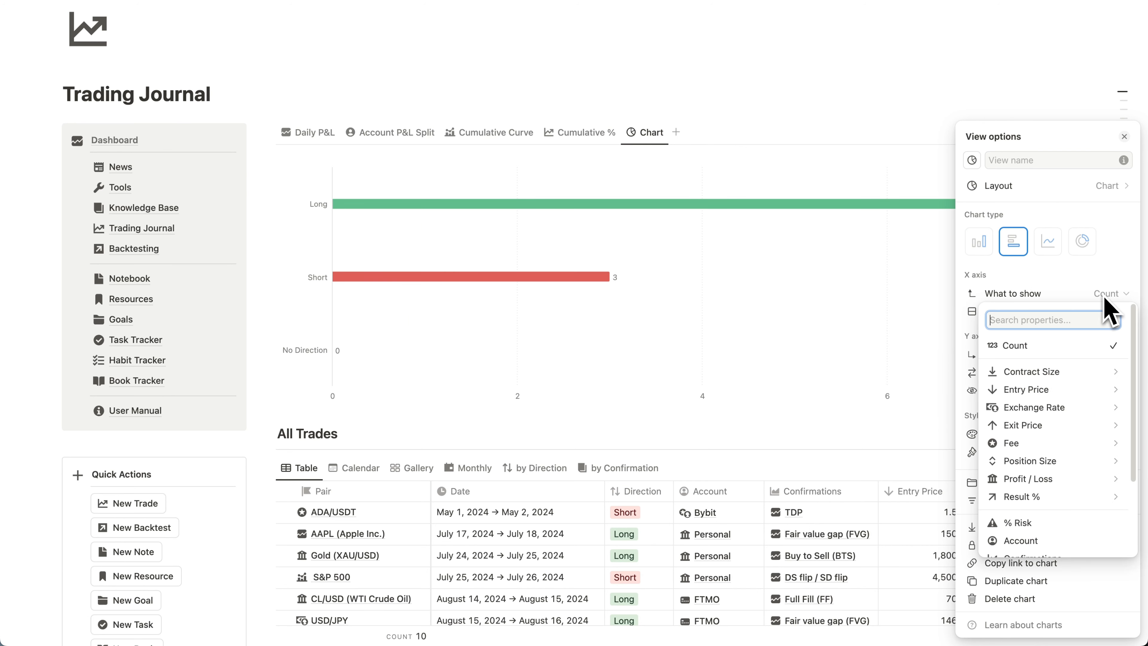
mouse_move(1084, 478)
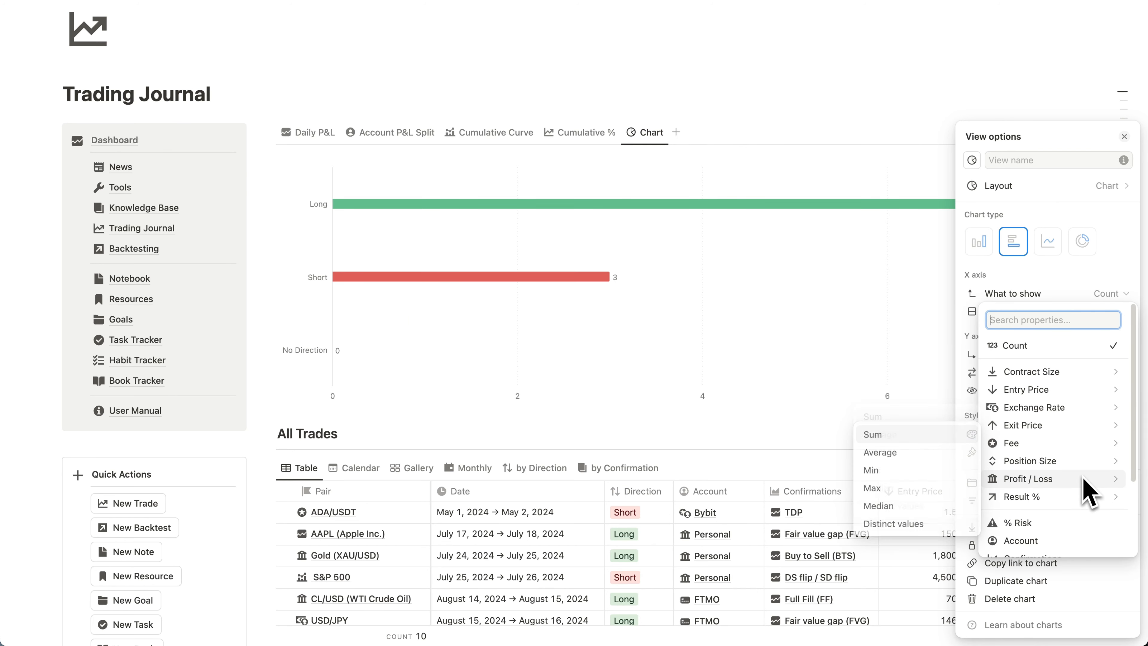
click(882, 434)
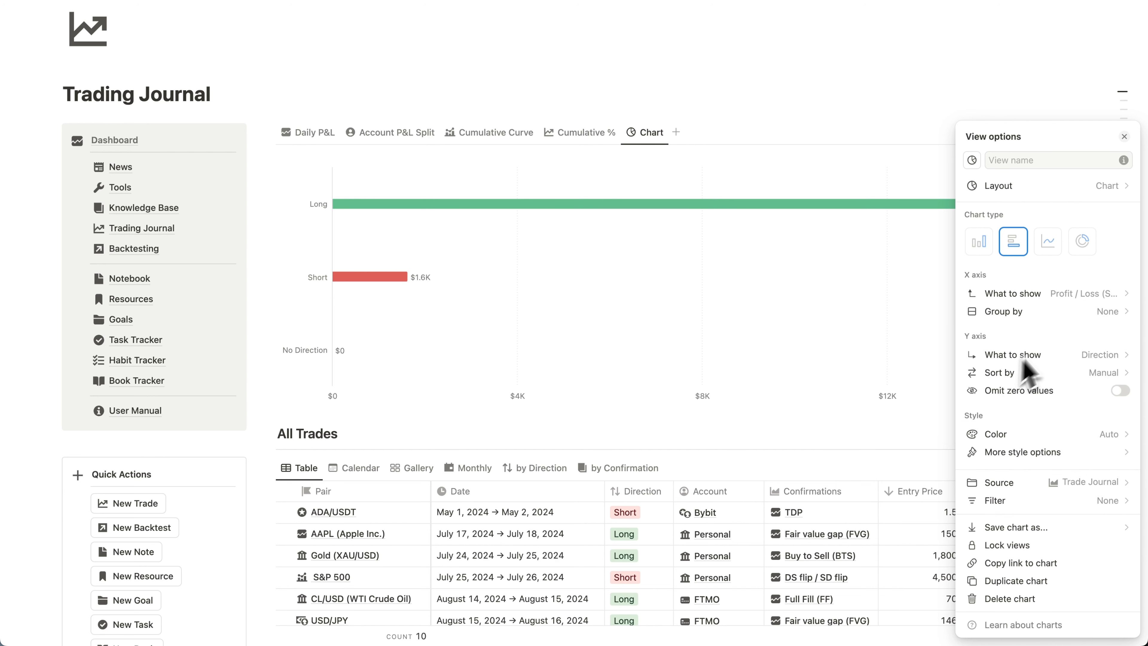
click(1105, 315)
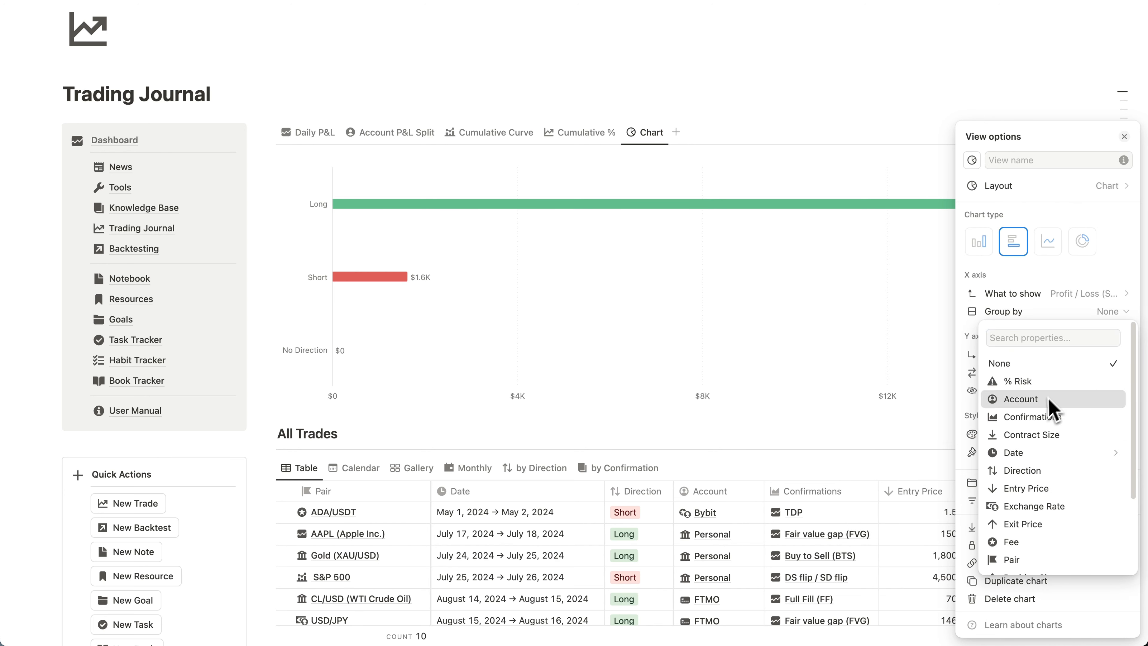
click(1035, 399)
- Show Date by Month on the bar chart's Y axis, sorted New → Old, with zero values omitted
click(1100, 356)
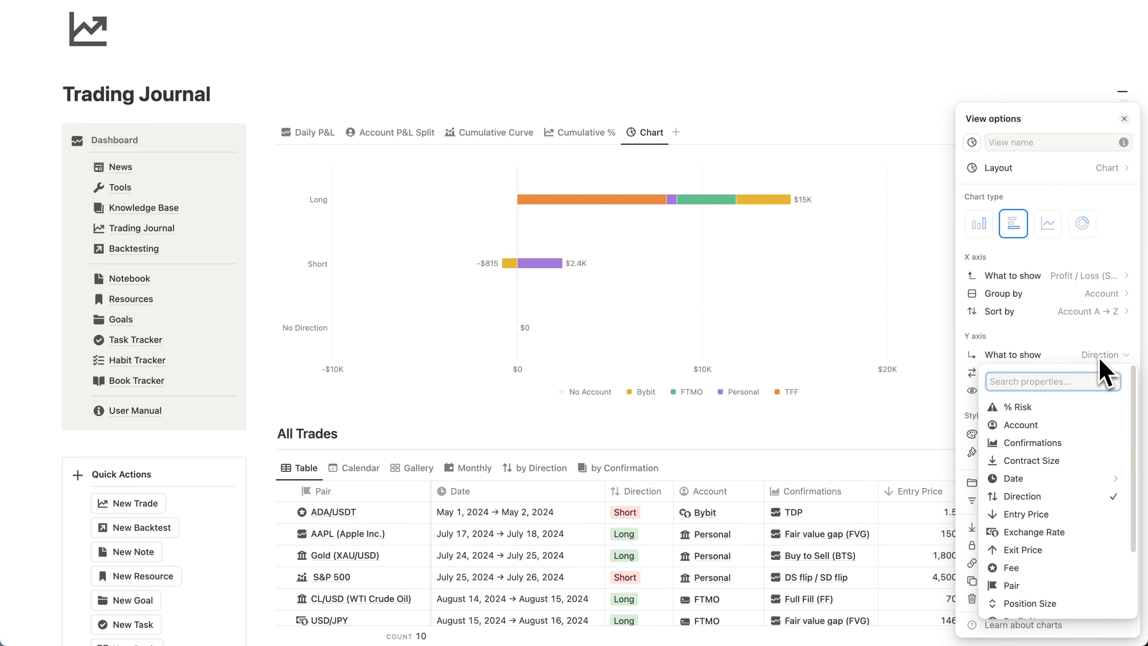
text(da)
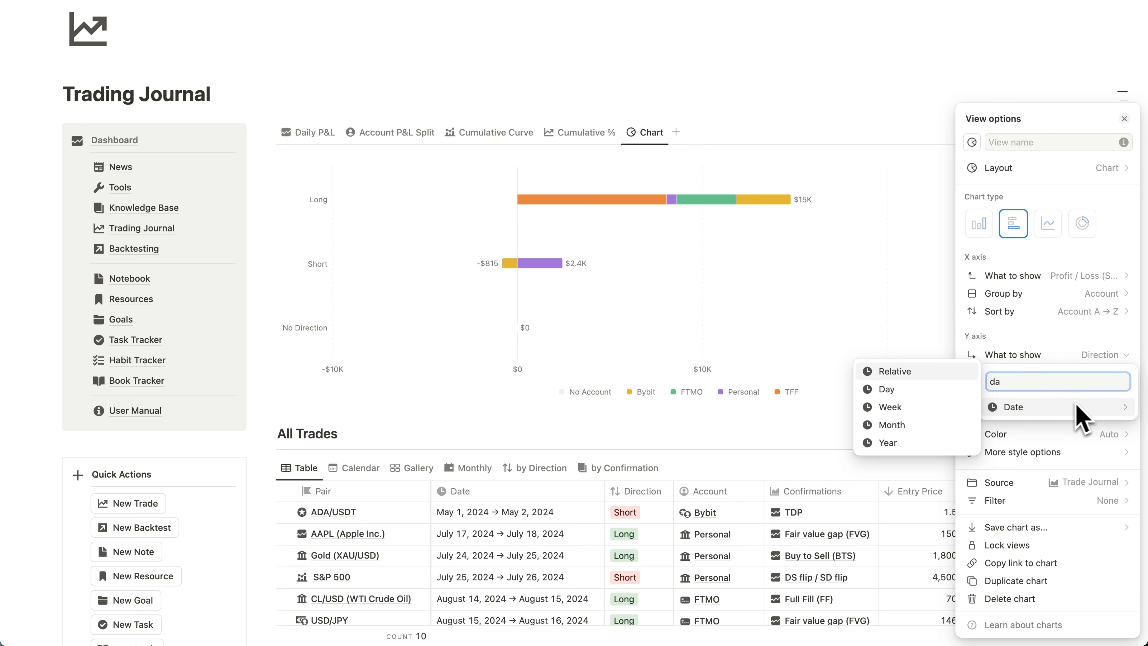
click(916, 425)
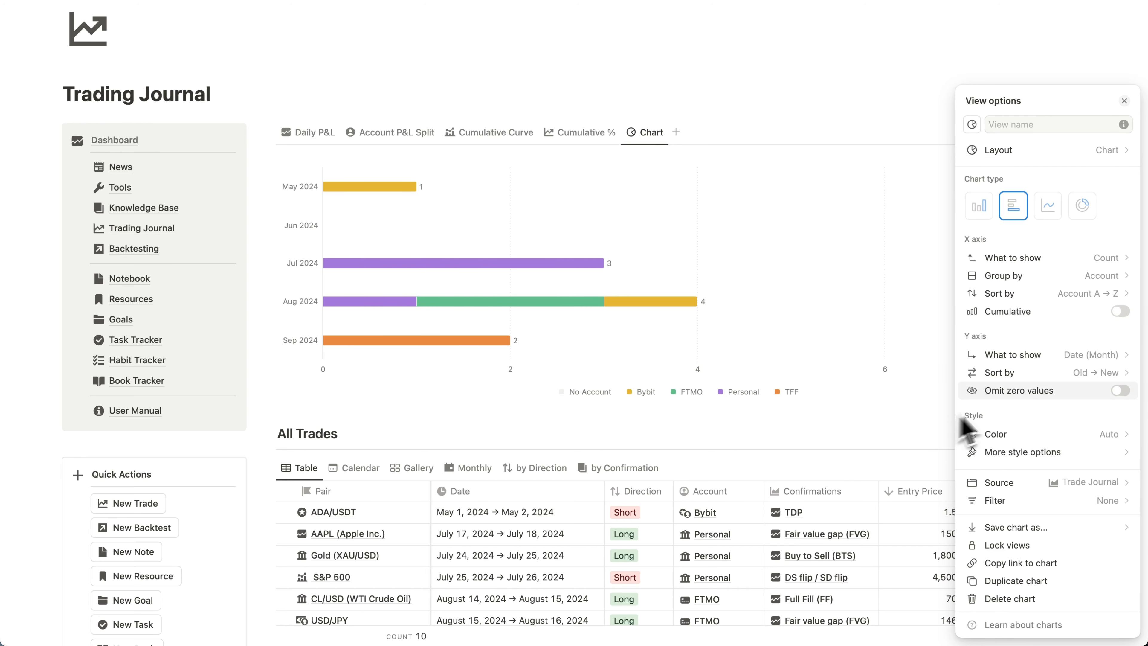
click(1103, 372)
click(1108, 409)
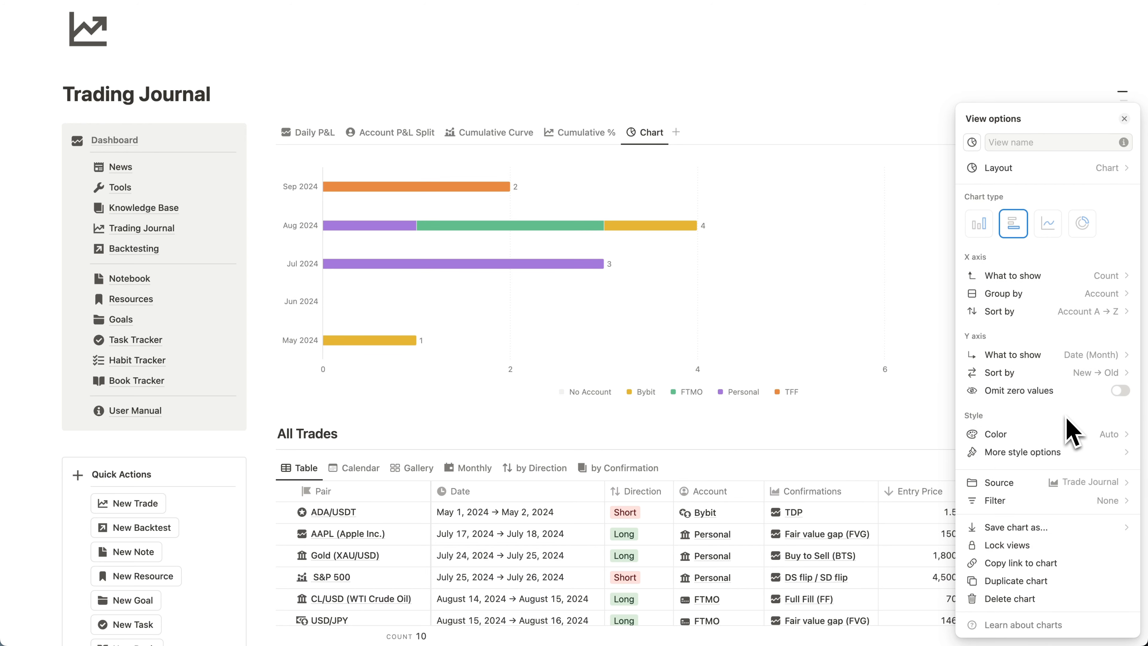
click(1120, 391)
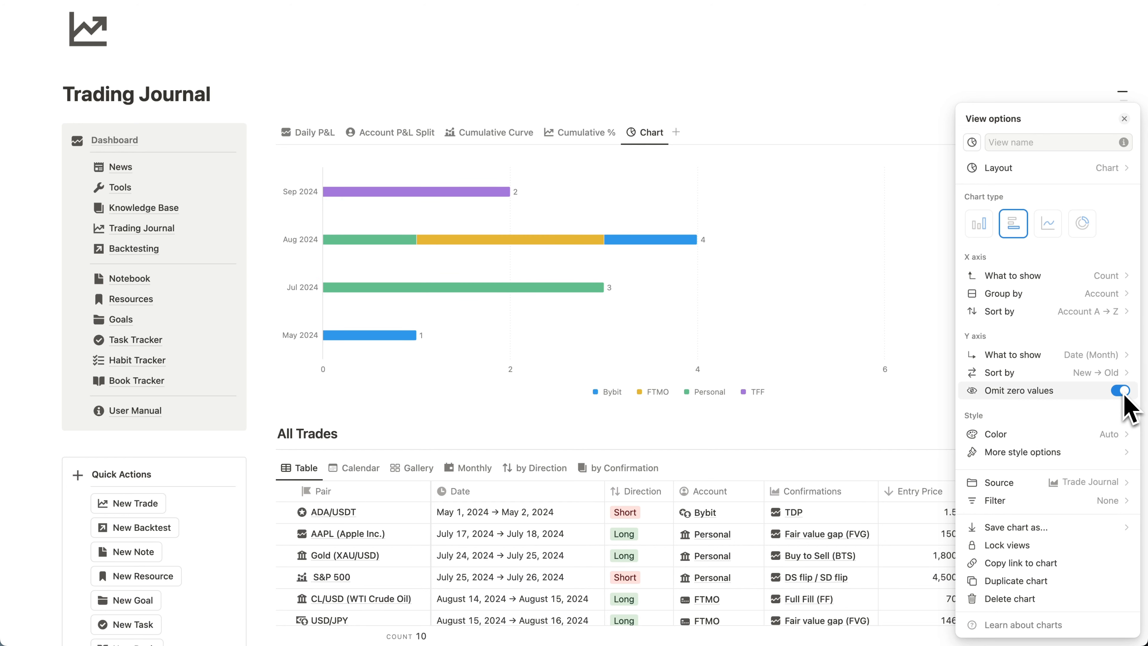
- Set the monthly bar chart's X axis from Count back to the sum of Profit / Loss
click(1109, 276)
text(a)
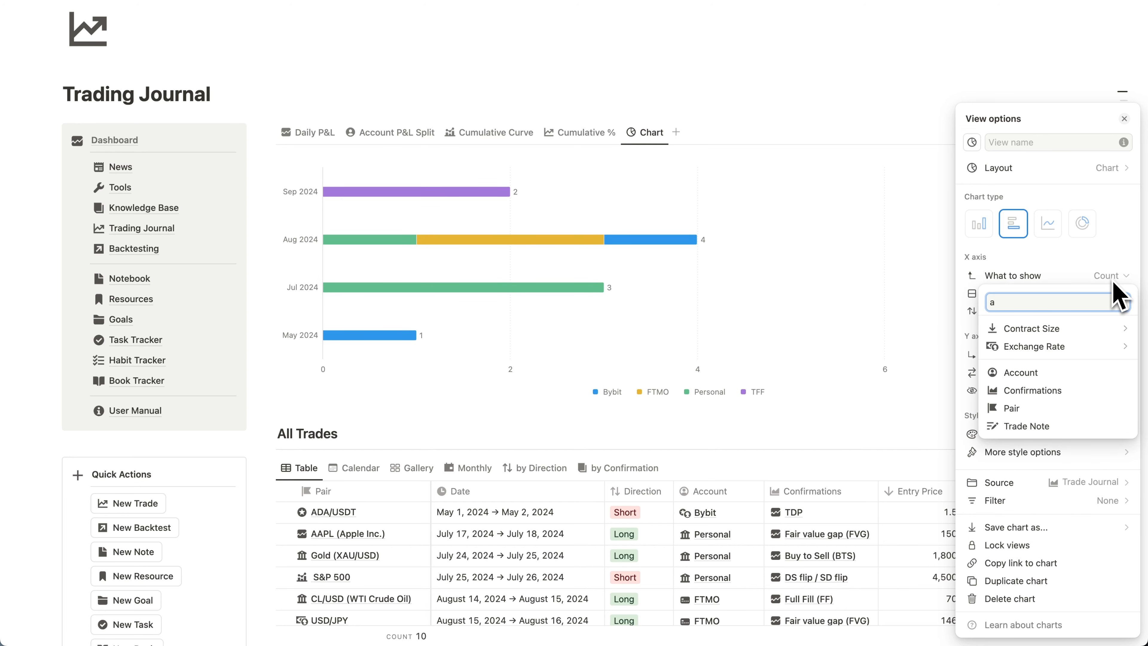
key(BackSpace)
text(pr)
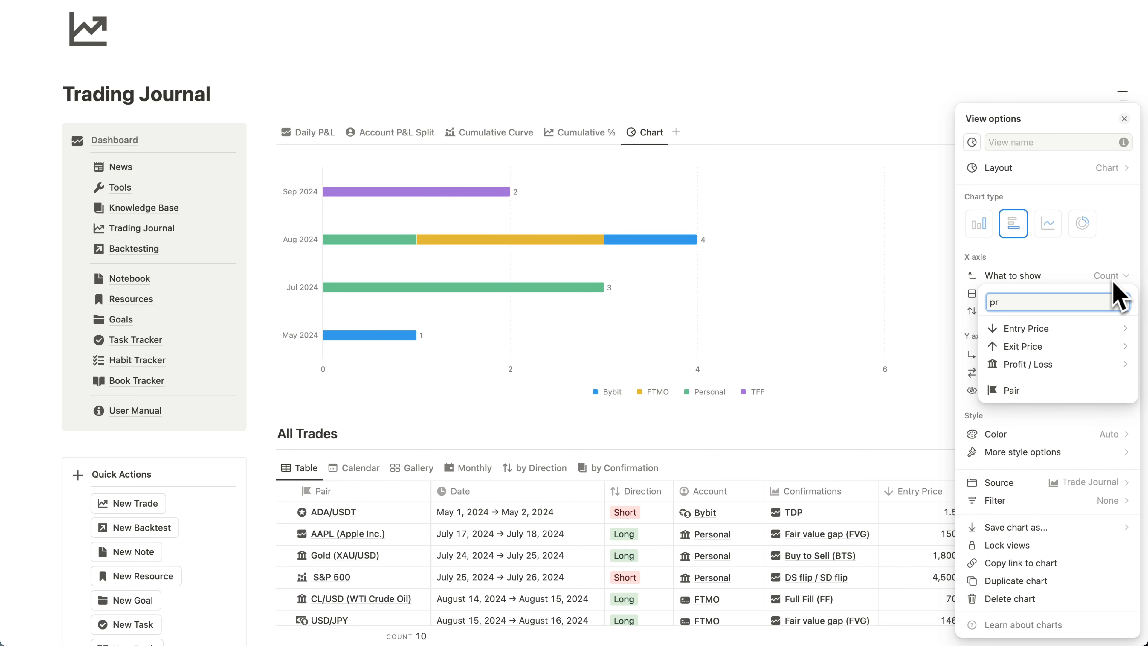
mouse_move(1067, 369)
click(898, 320)
- Show both horizontal and vertical grid lines on the monthly bar chart
click(1039, 453)
mouse_move(1070, 508)
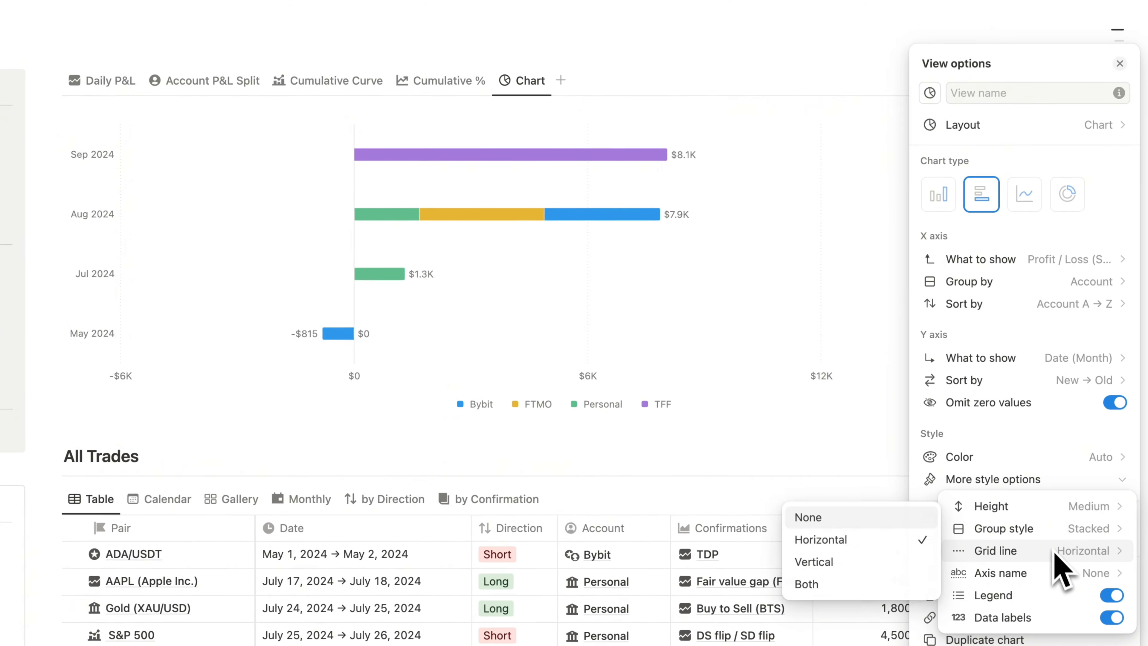
click(855, 575)
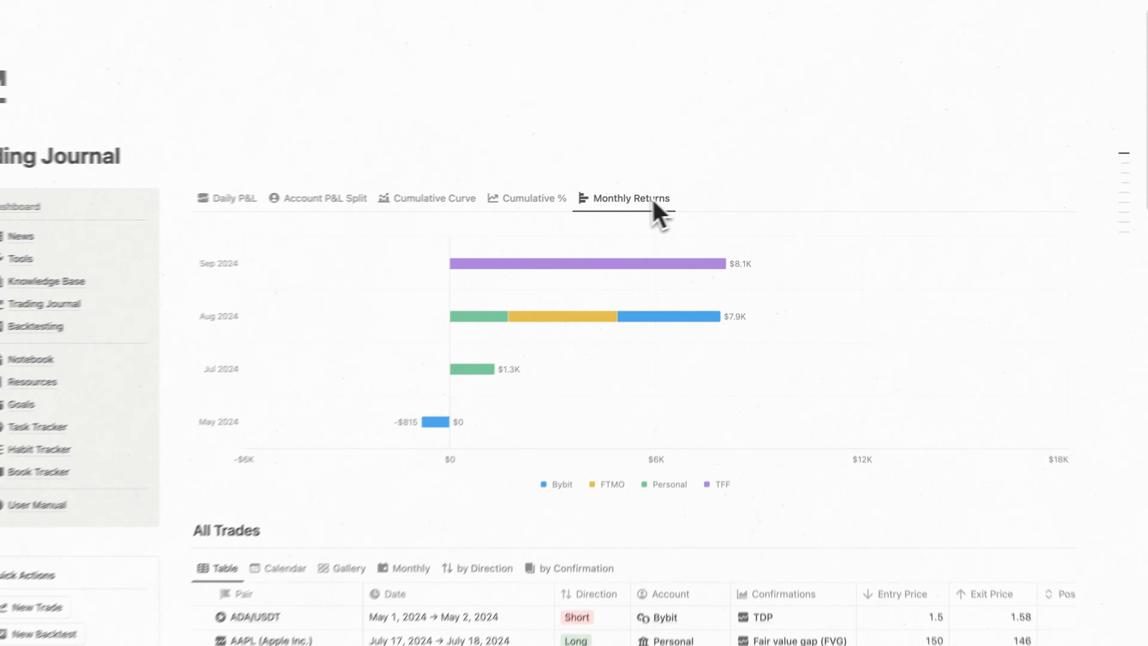
- Duplicate the Monthly Returns view, rename the copy Setup Performance and give it a vertical bar-chart icon
click(597, 195)
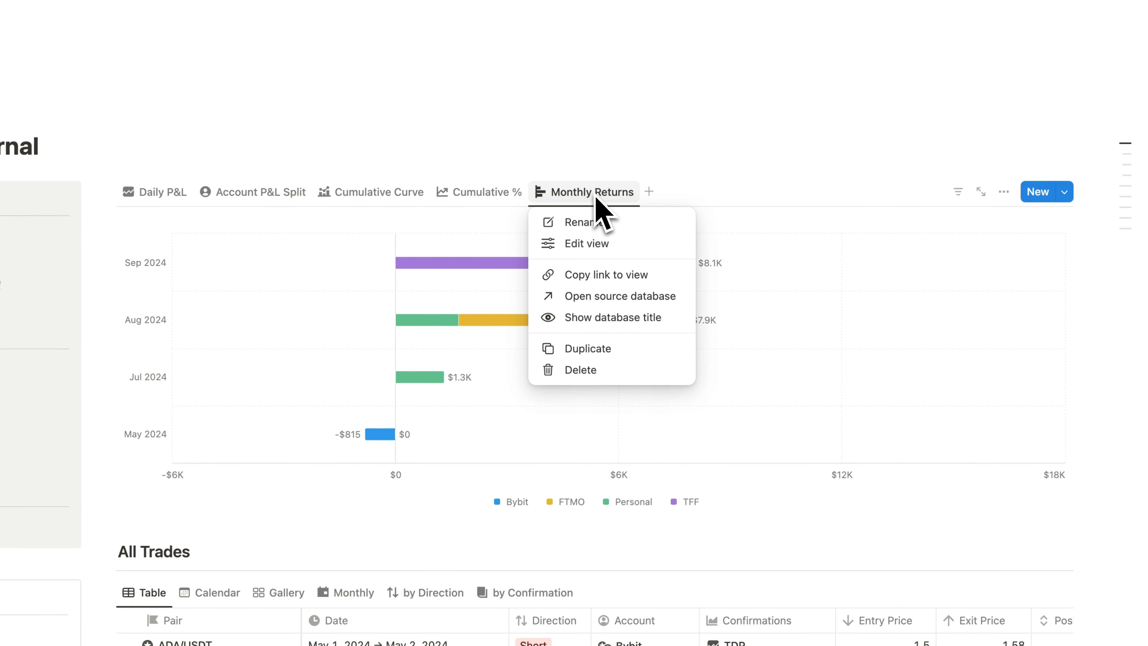
click(587, 350)
text(Se)
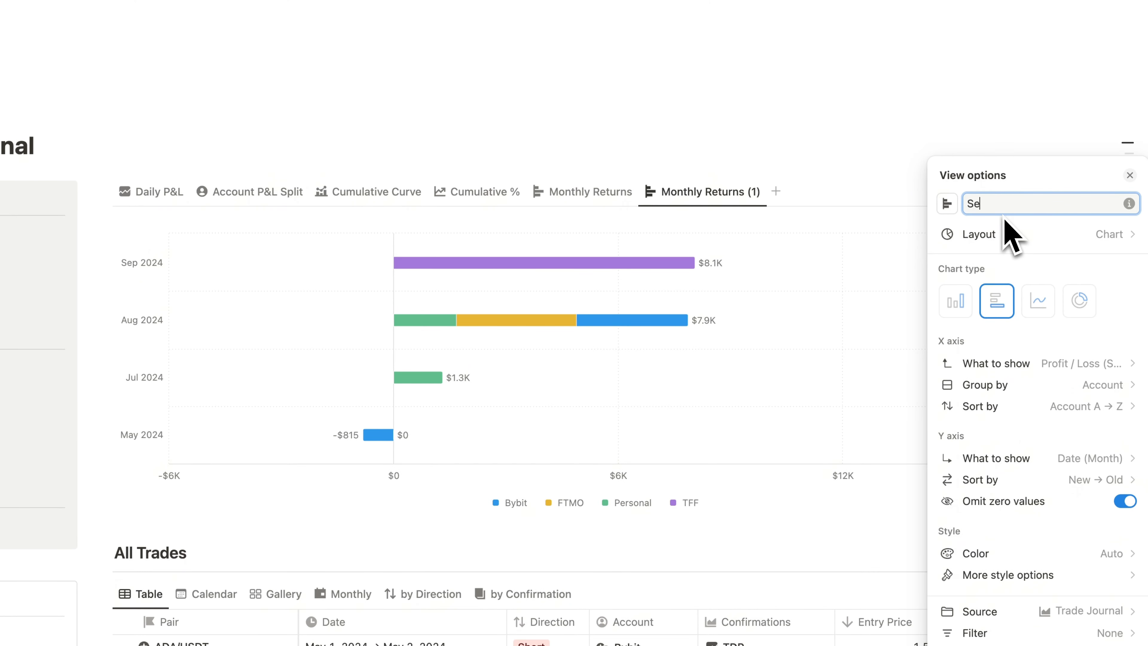
text(tup Performance)
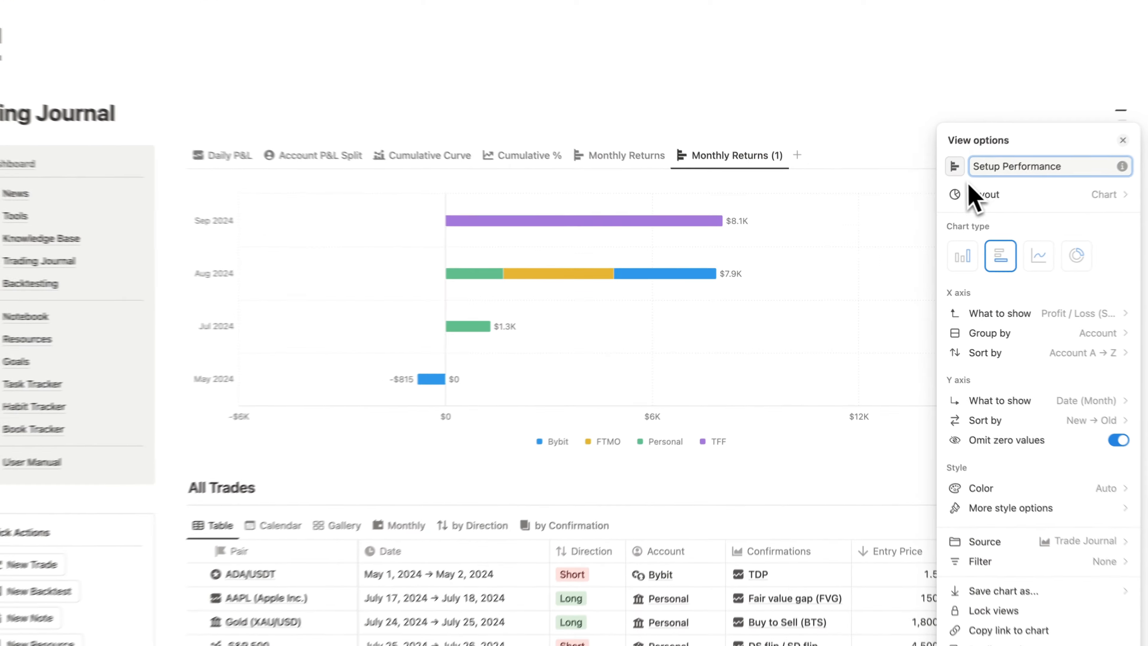
click(972, 213)
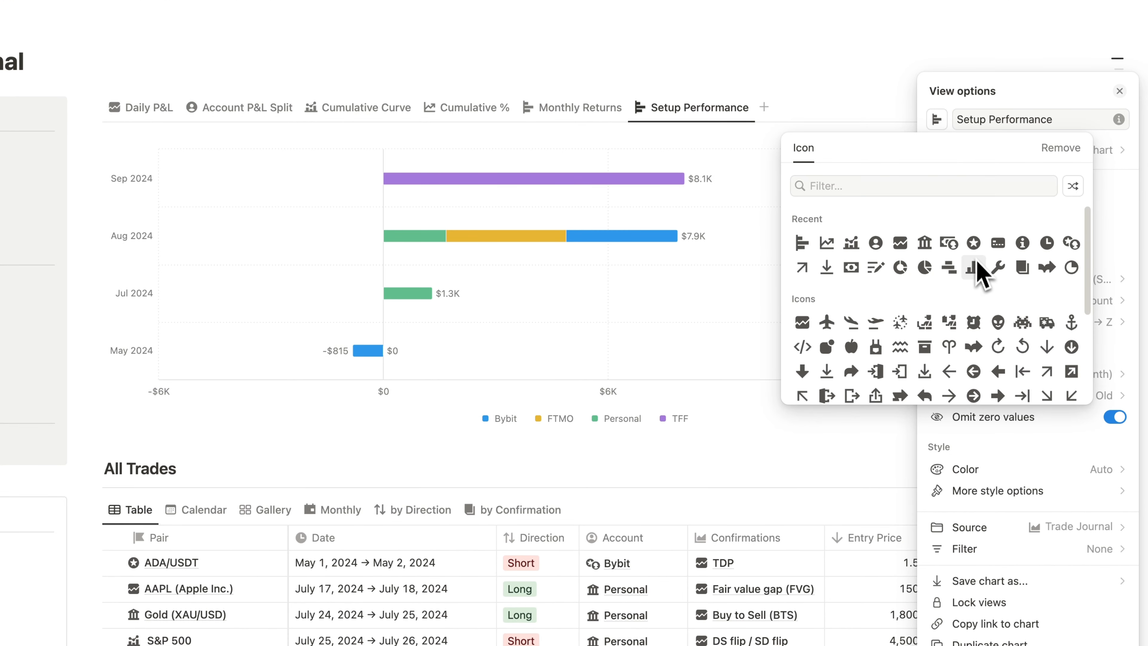
click(973, 267)
- Change the Setup Performance chart to vertical bars and show Confirmations on its X axis
click(948, 225)
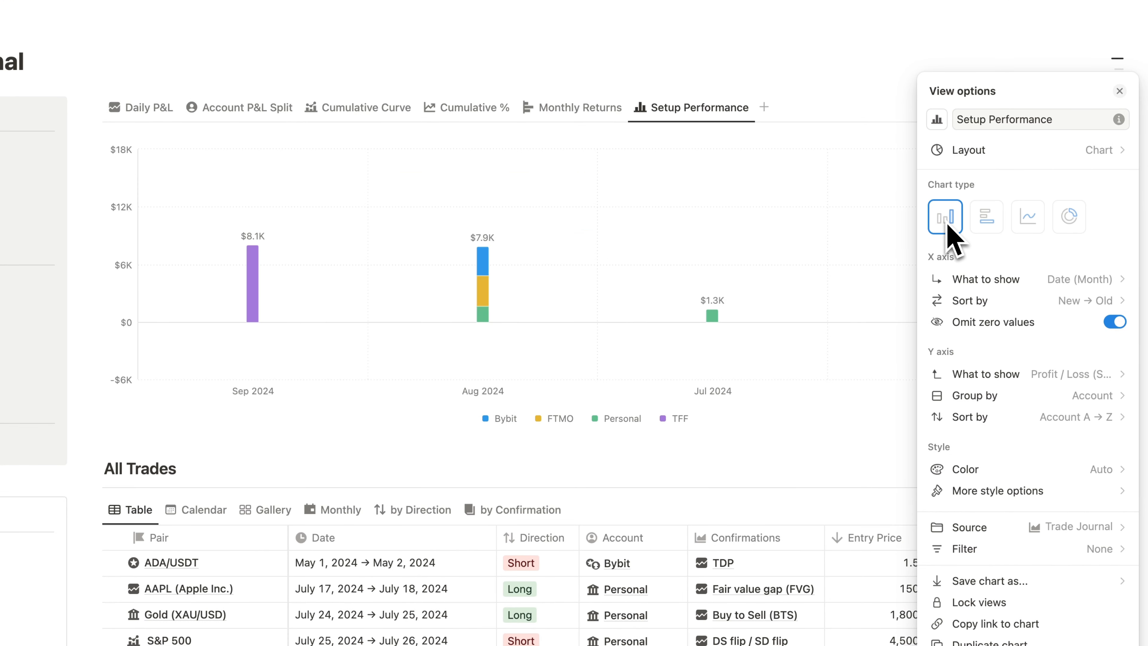
click(1012, 279)
click(956, 385)
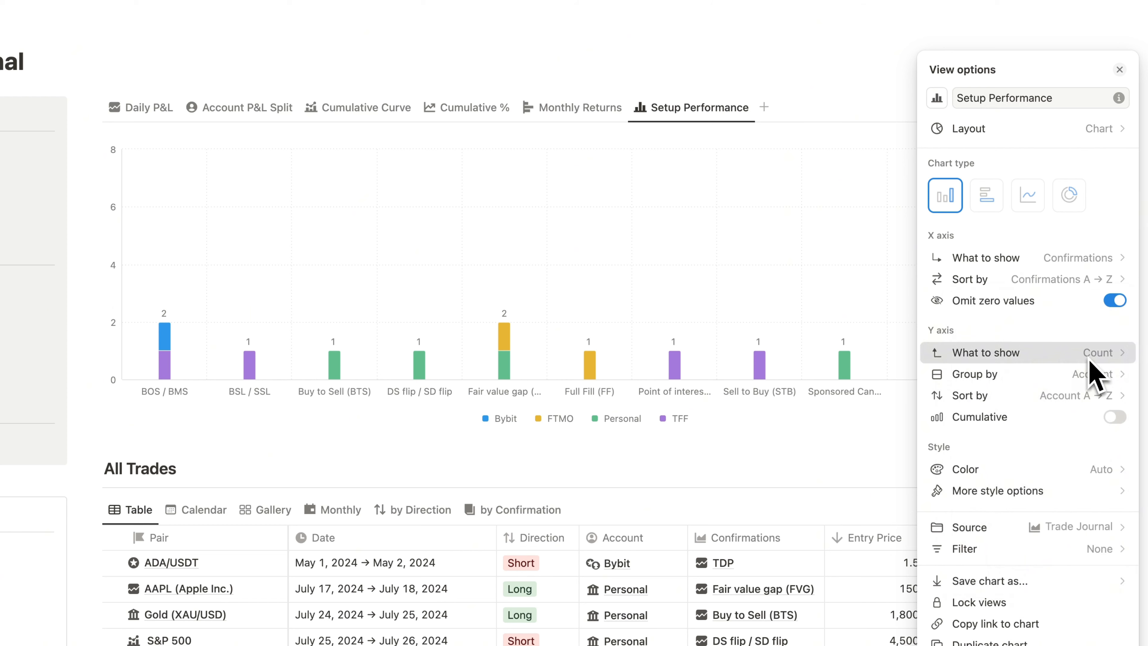
- Show the sum of Profit / Loss on the Setup Performance chart's Y axis
click(1094, 353)
mouse_move(1018, 575)
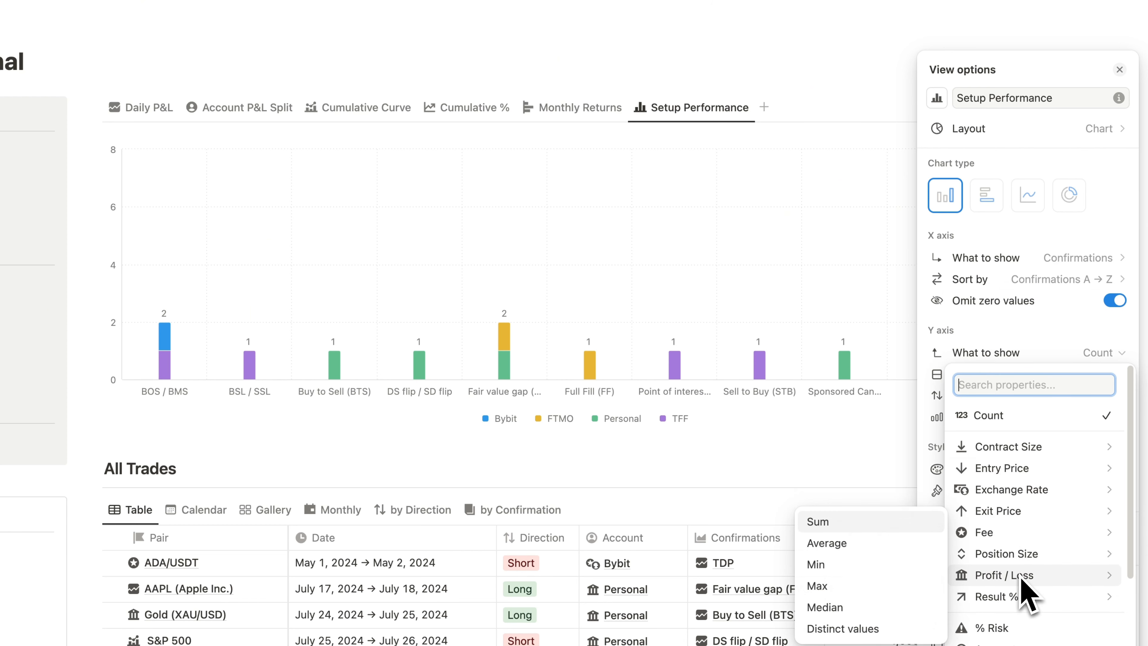
click(836, 524)
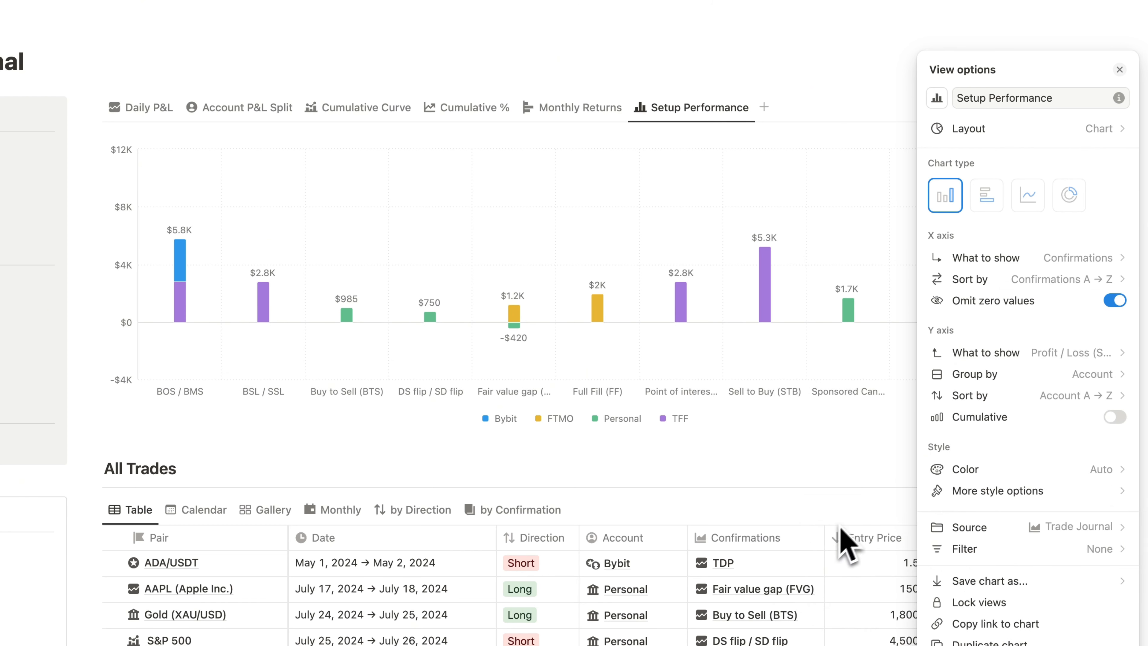
- Sort the Setup Performance chart's X axis by Sum High → Low and hide the chart legend
click(1060, 280)
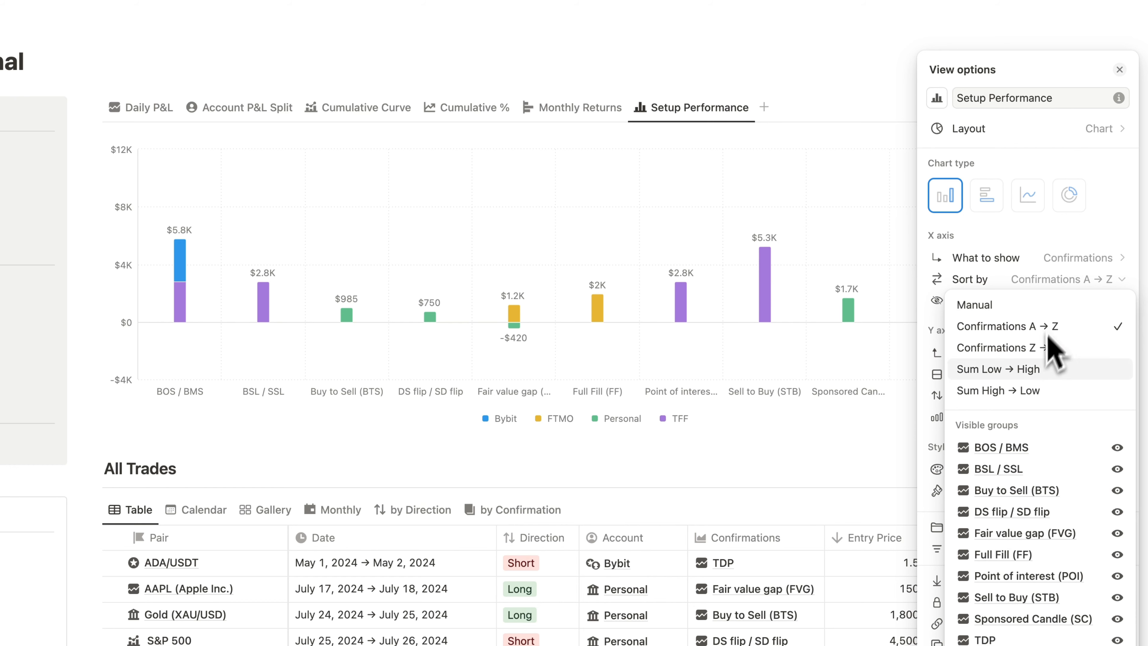
click(1026, 391)
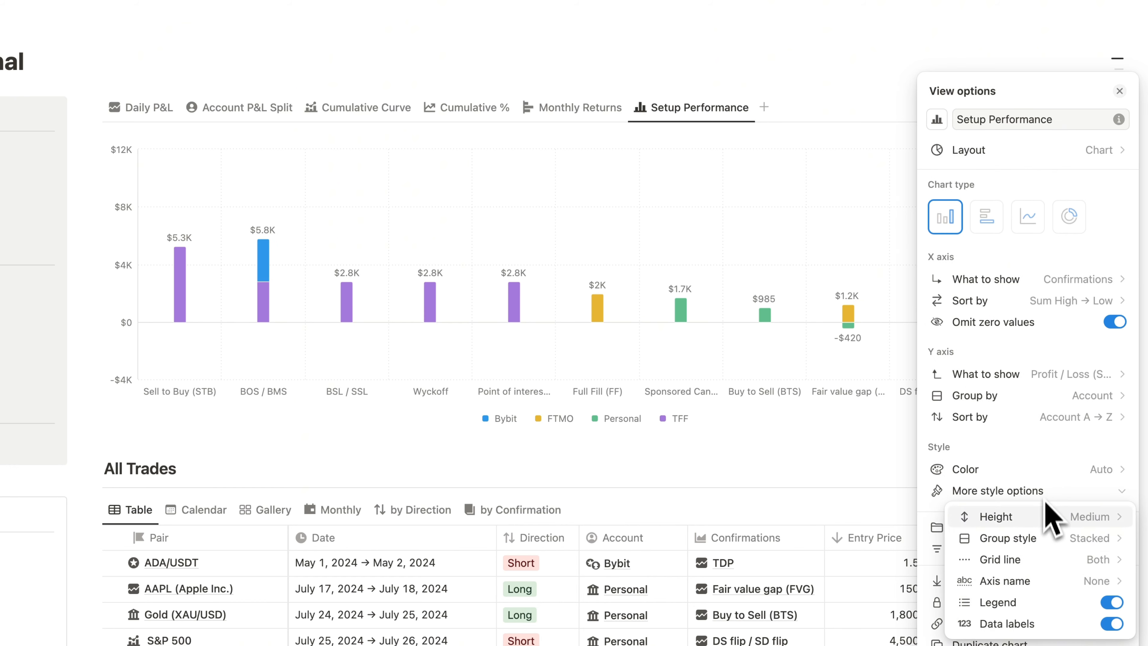
scroll(1103, 593, down, 2)
click(1112, 589)
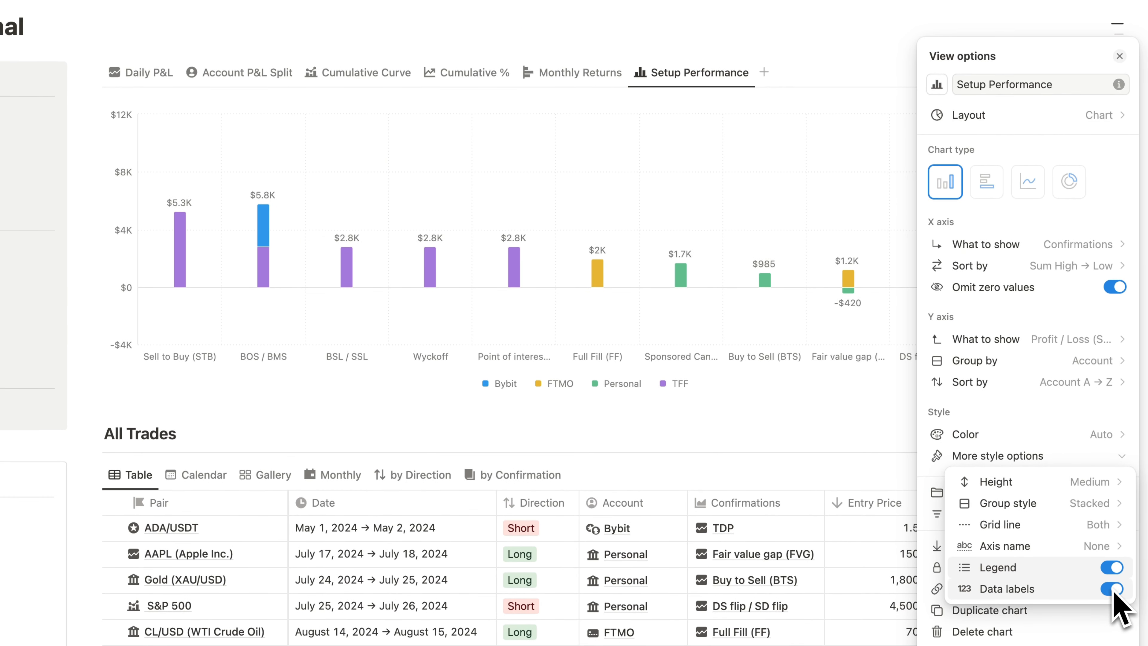
click(1113, 571)
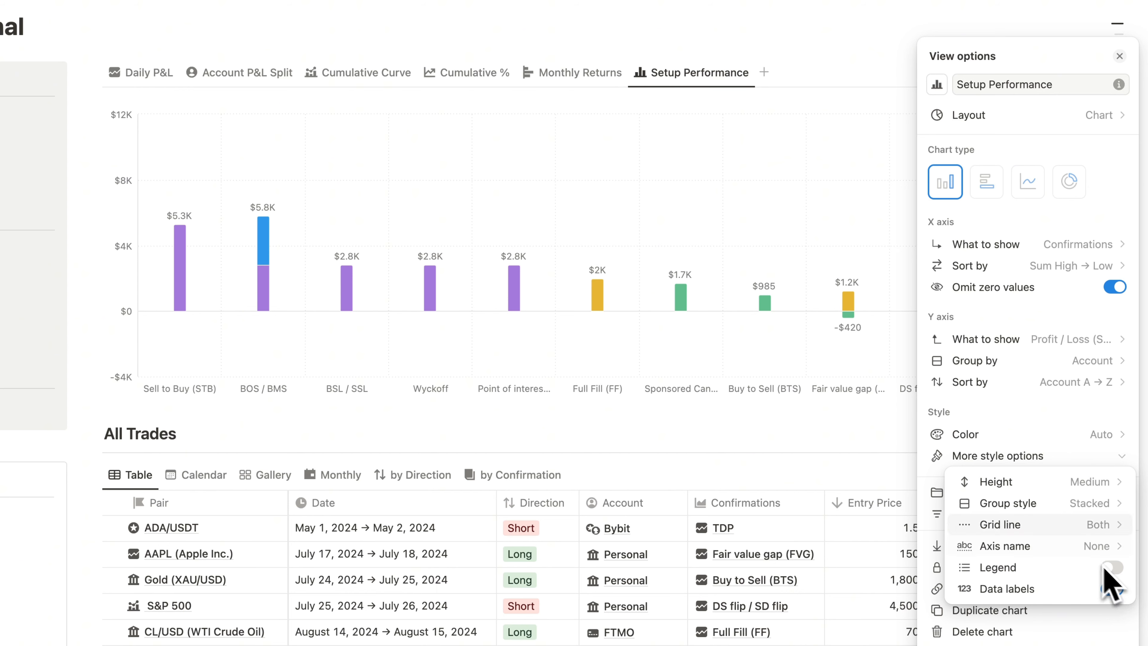
click(671, 208)
click(649, 189)
- Insert a two-column layout between the chart and the All Trades heading
click(256, 211)
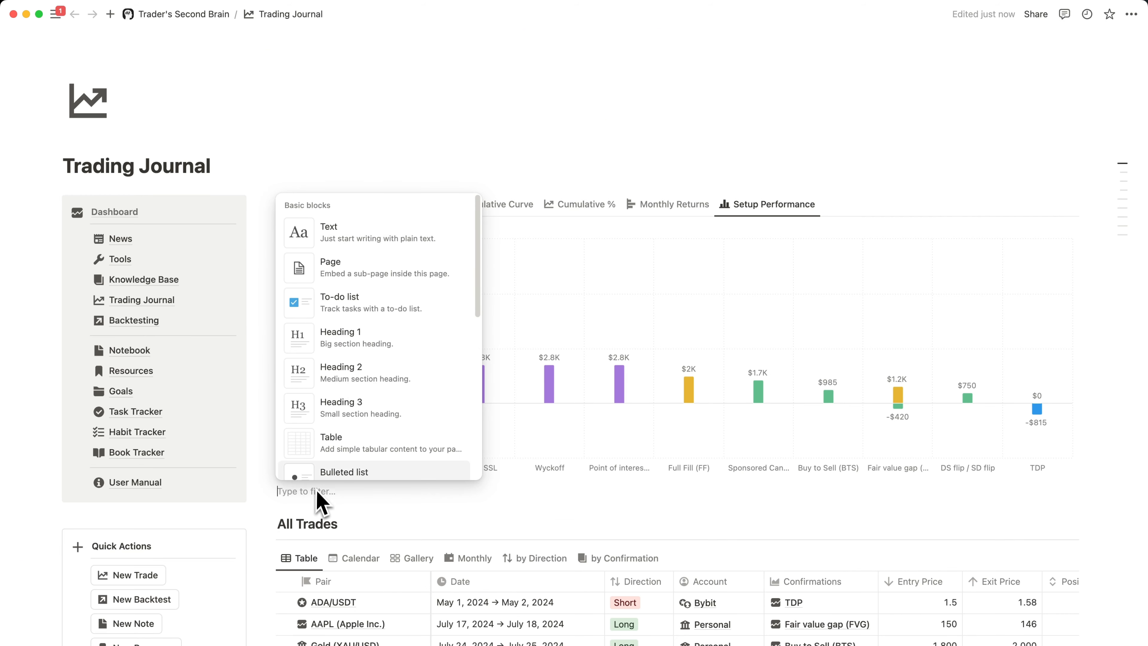
click(316, 493)
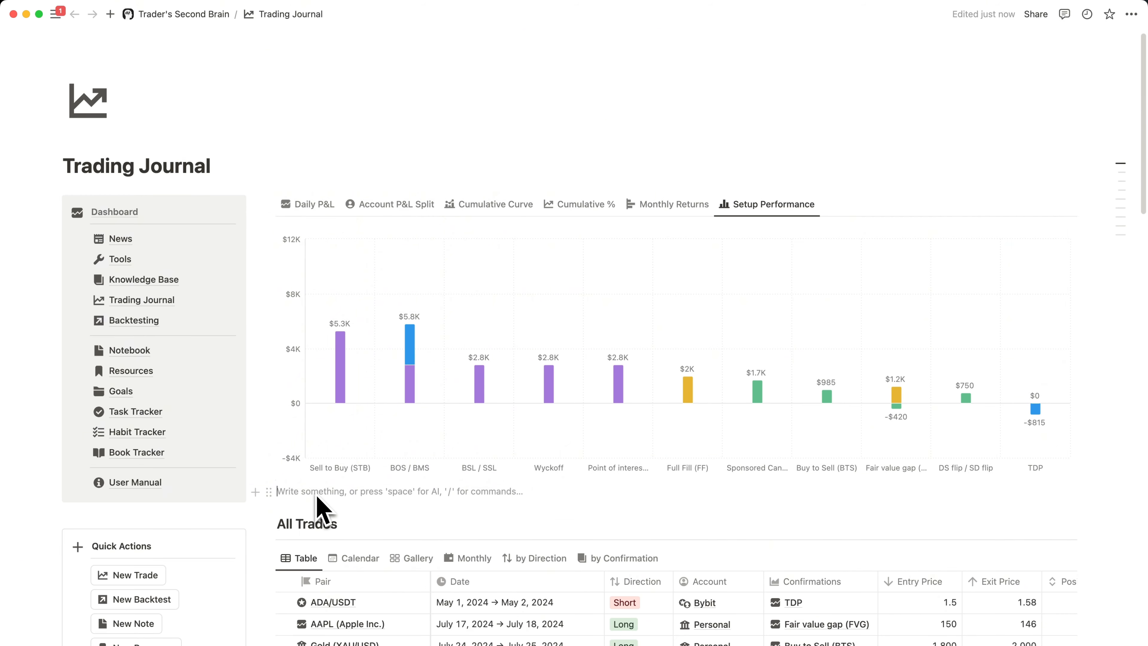
text(/2)
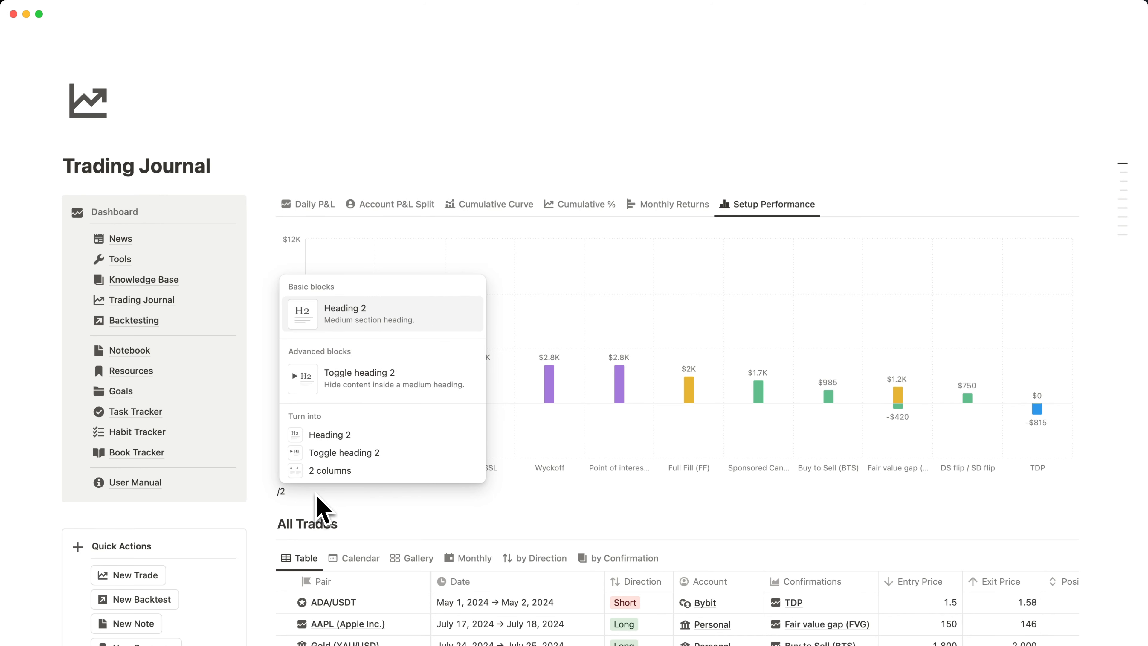
key(BackSpace)
key(BackSpace)
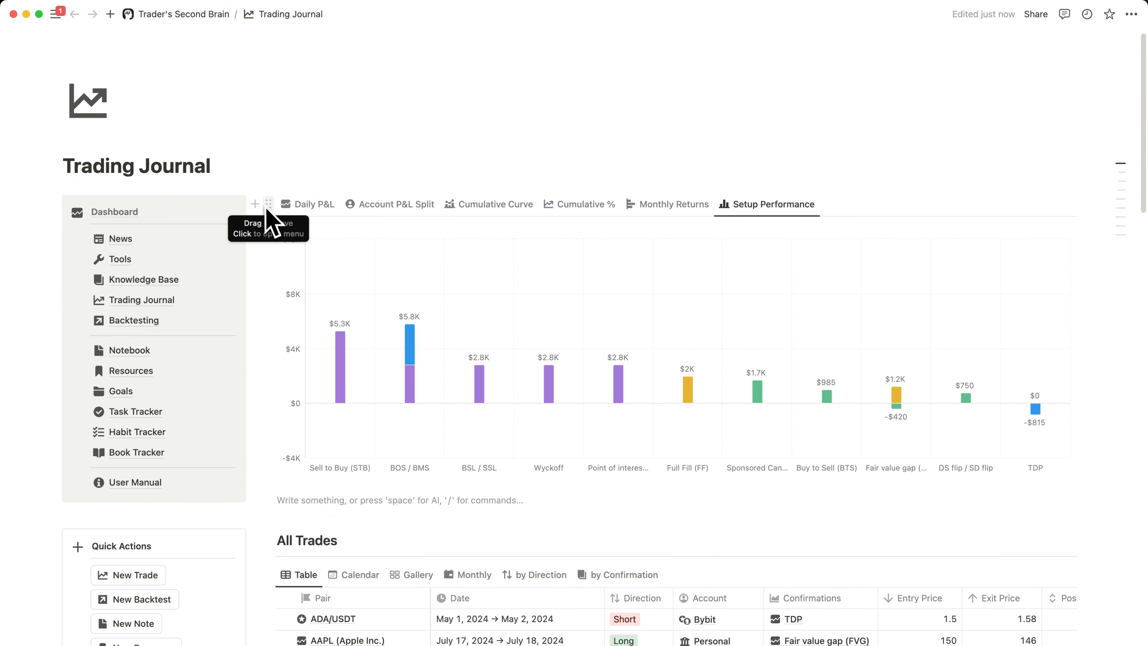
- Move the chart database into the first column and widen that column to roughly two thirds of the content width
drag(268, 204, 296, 499)
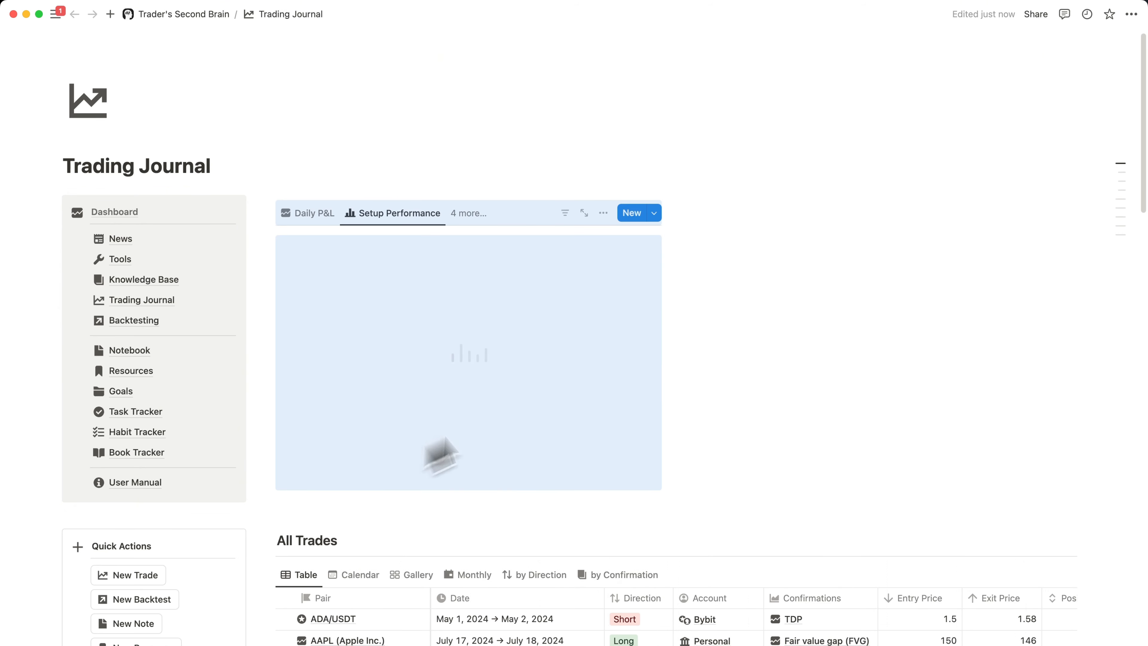
drag(666, 353, 841, 354)
drag(841, 354, 875, 354)
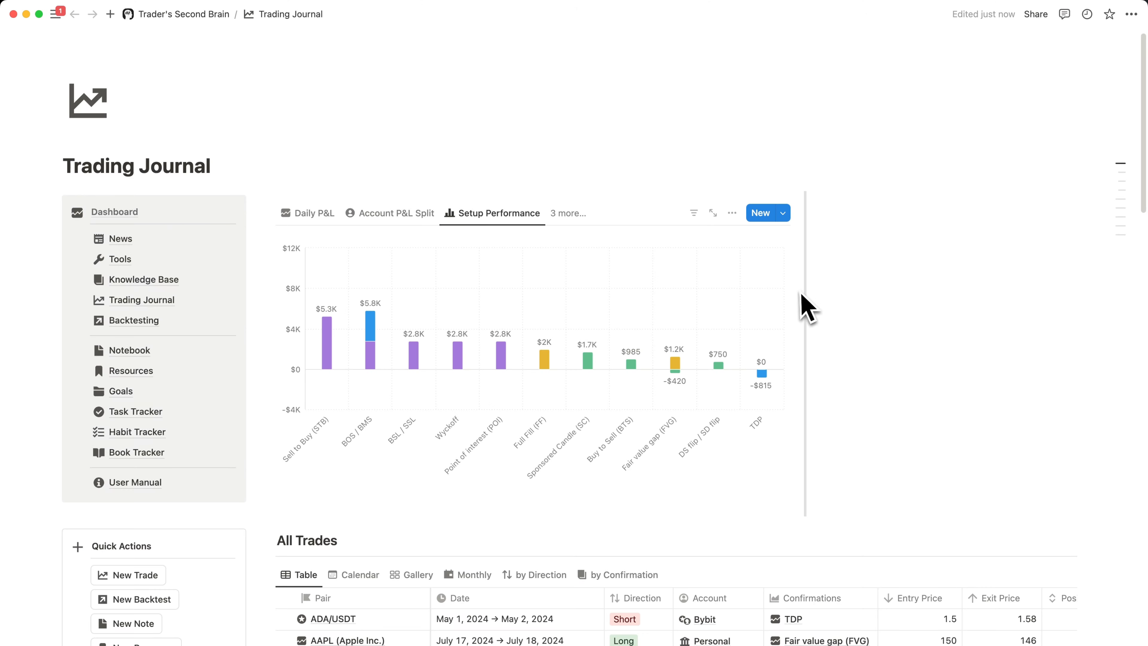
drag(799, 293, 848, 293)
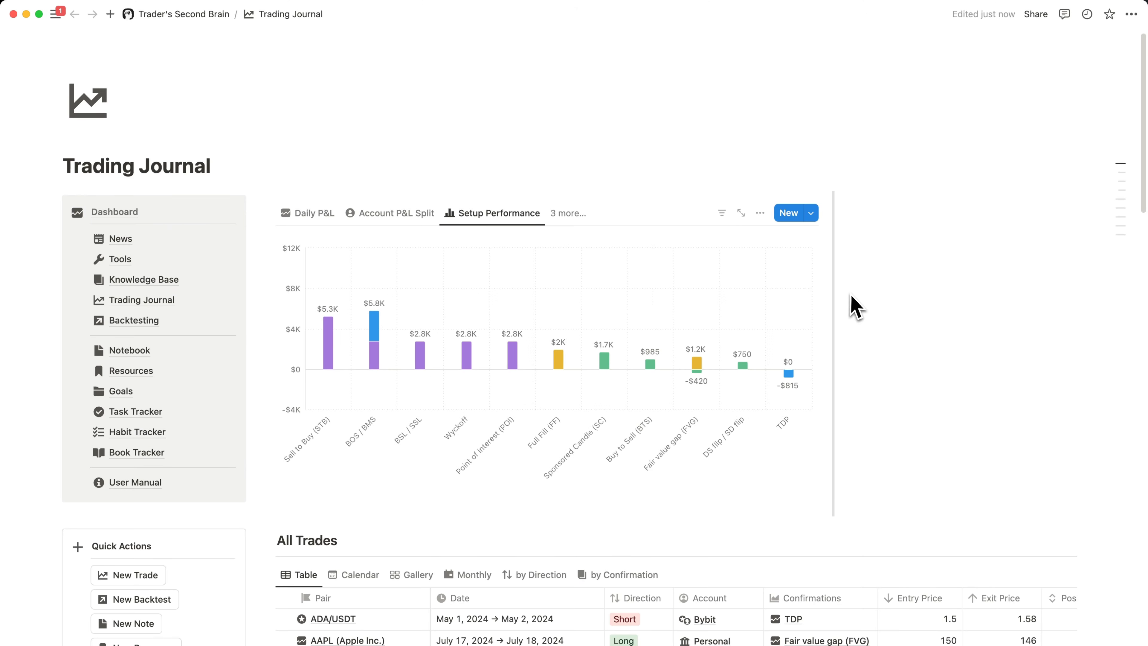
- Insert a donut chart linked to the Trade Journal database in the second column and name it Net P&L Summary
text(/chart)
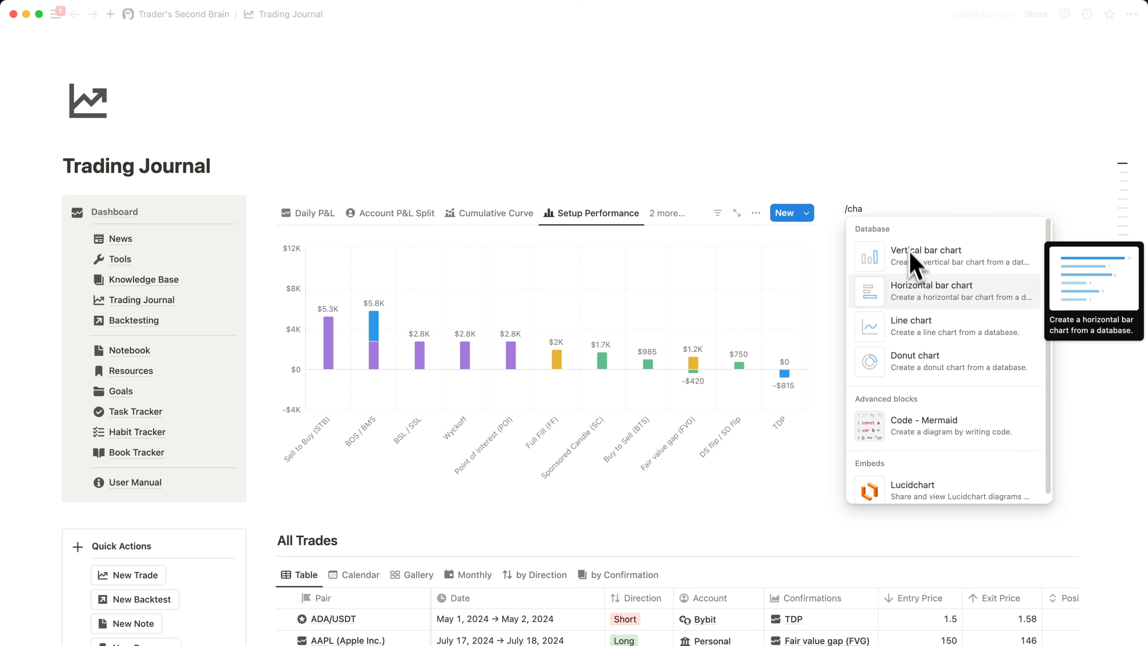
click(861, 365)
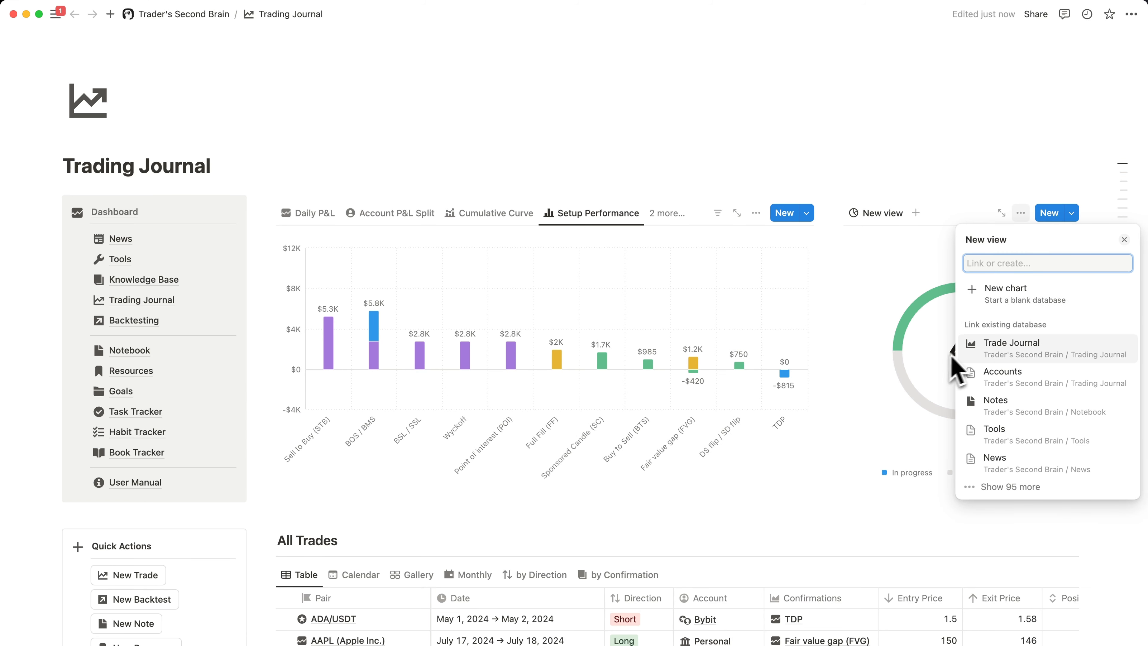
click(1018, 356)
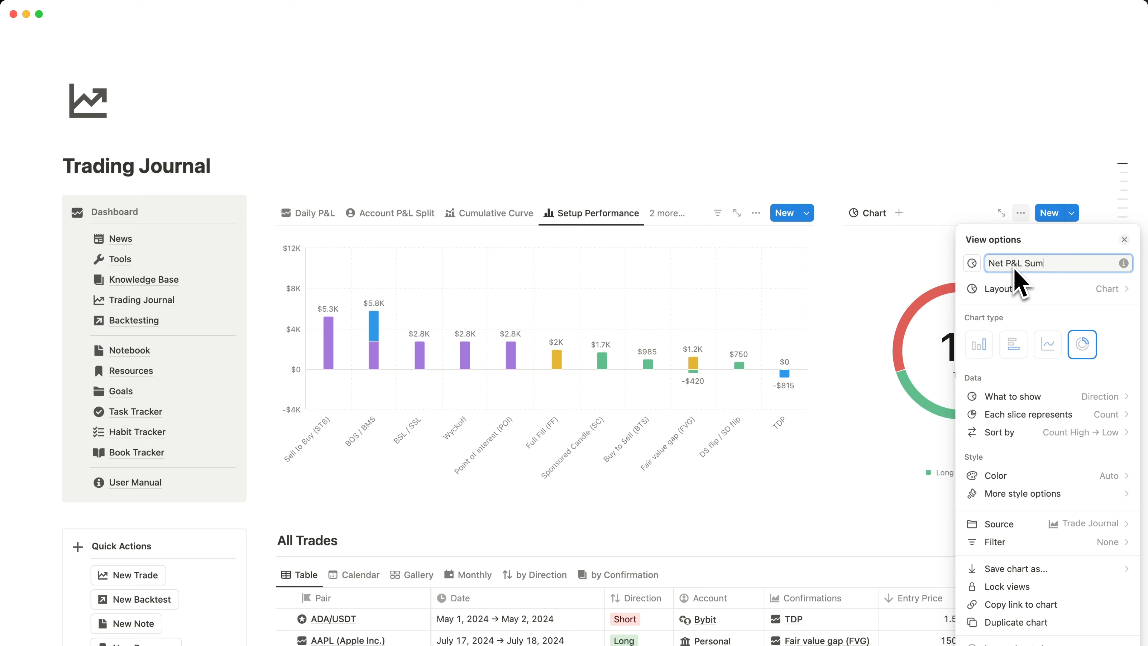
- Show Account as the data of the Net P&L Summary donut chart
click(1084, 396)
text(ac)
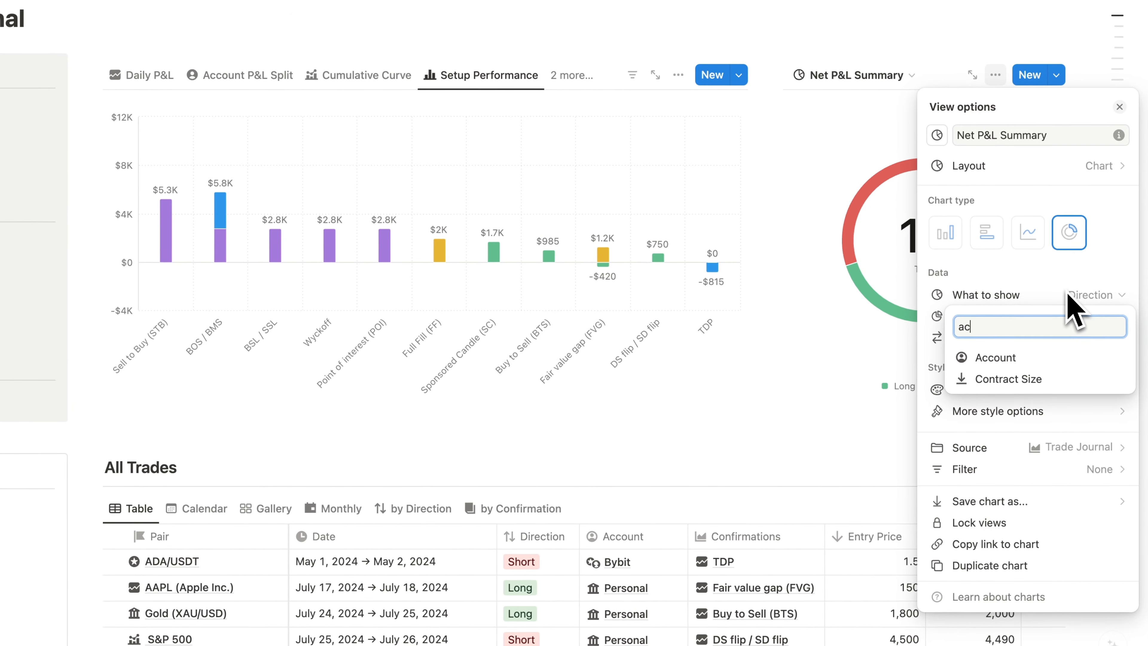
click(1029, 358)
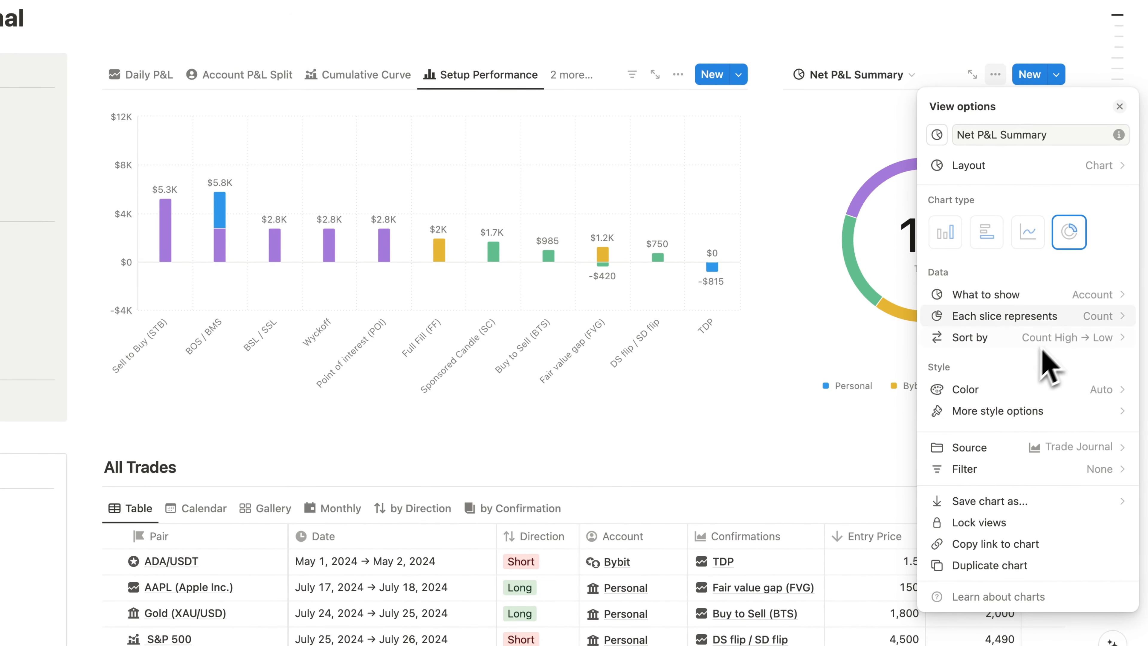
- Make each donut slice represent the sum of Profit / Loss and set the chart color to Colorful
click(1087, 316)
mouse_move(967, 538)
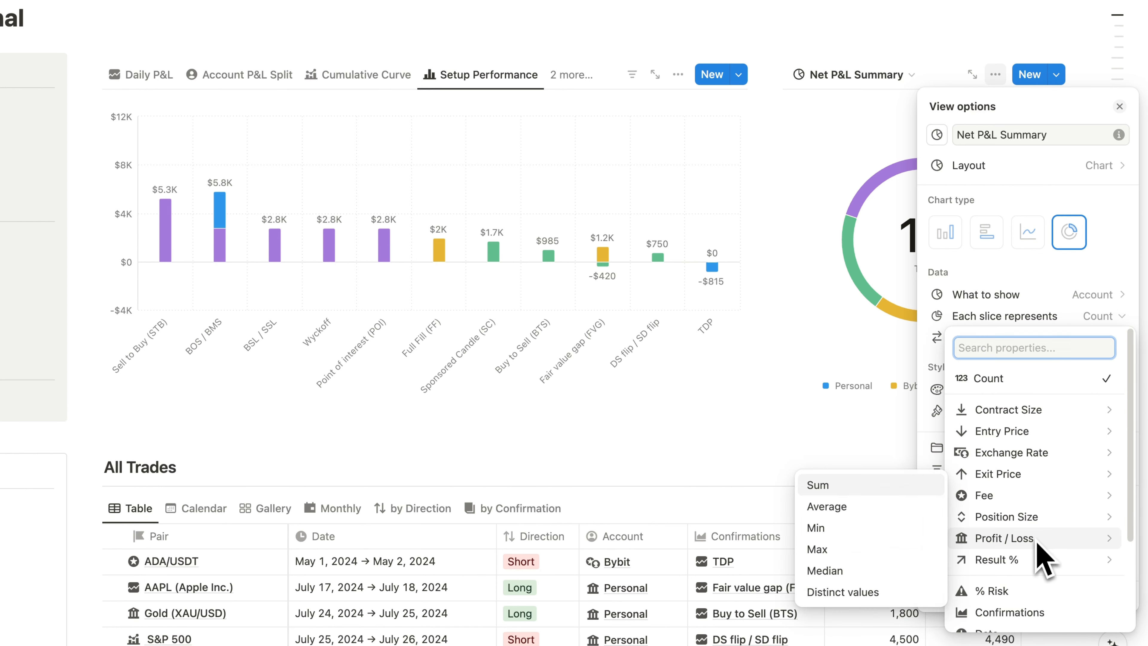
click(859, 484)
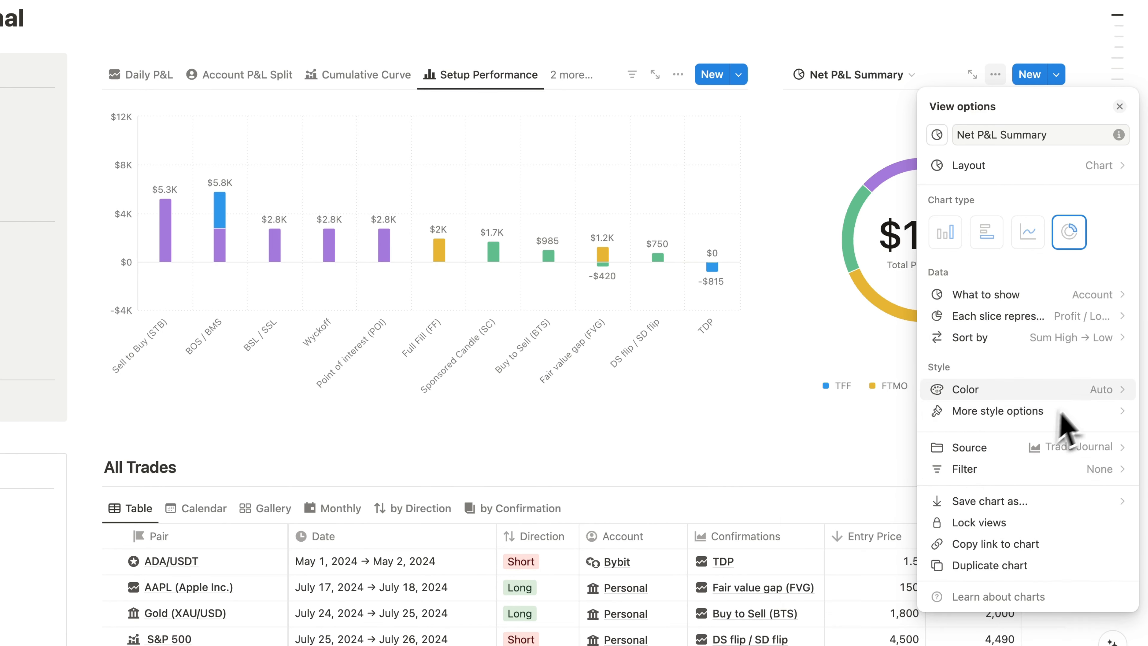
click(1090, 391)
click(1067, 443)
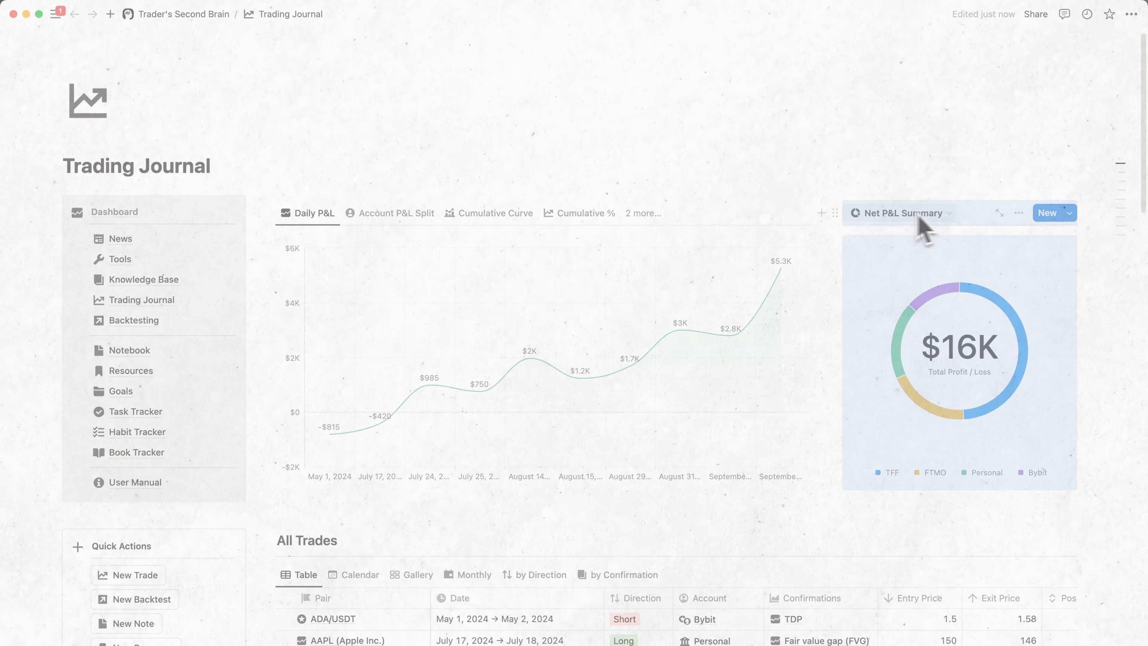
- Duplicate the Net P&L Summary view, rename the copy Win-Loss Ratio and give it a pie-chart icon
click(947, 216)
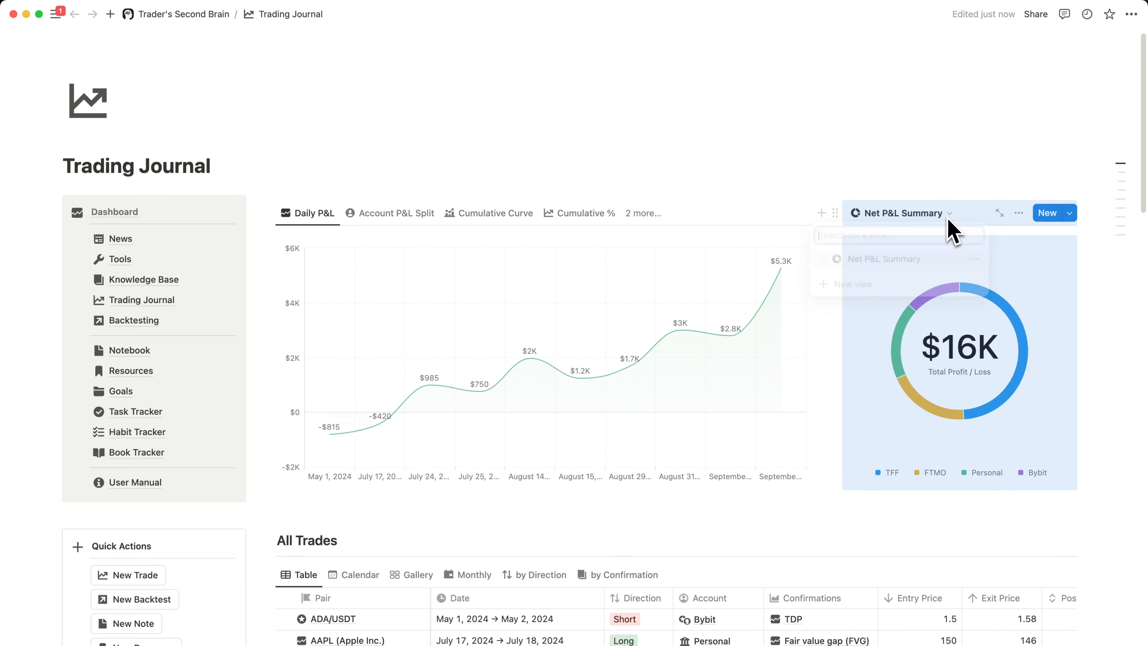
click(977, 259)
click(971, 384)
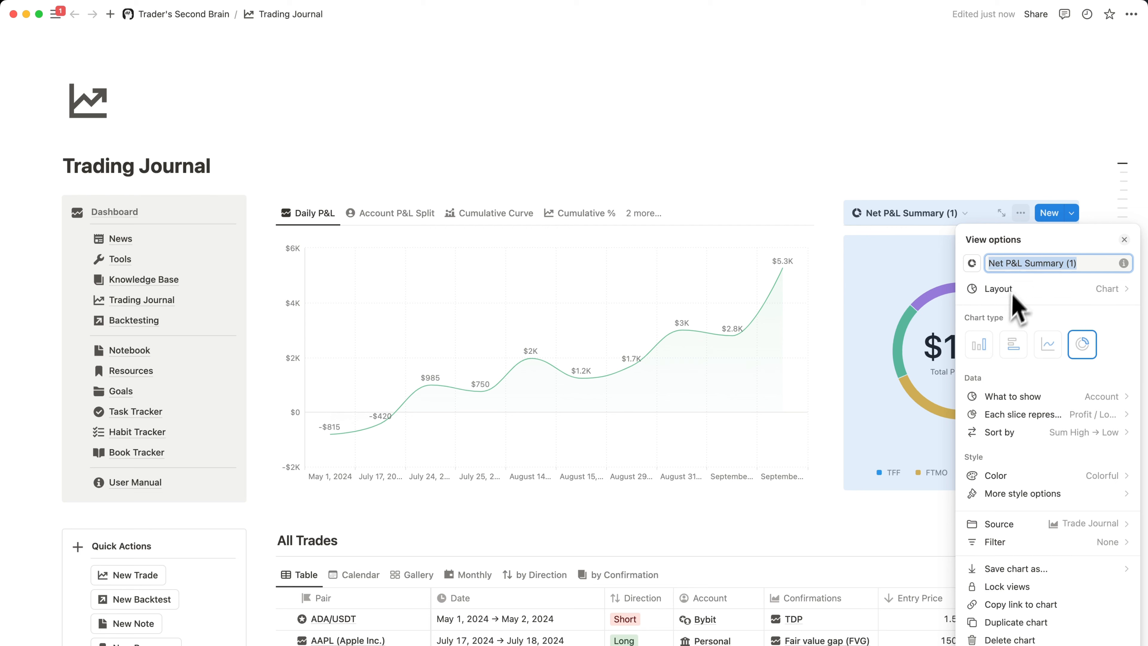
text(Win-Loss Ratio)
- Show the Win property as the data of the Win-Loss Ratio donut chart
click(1102, 396)
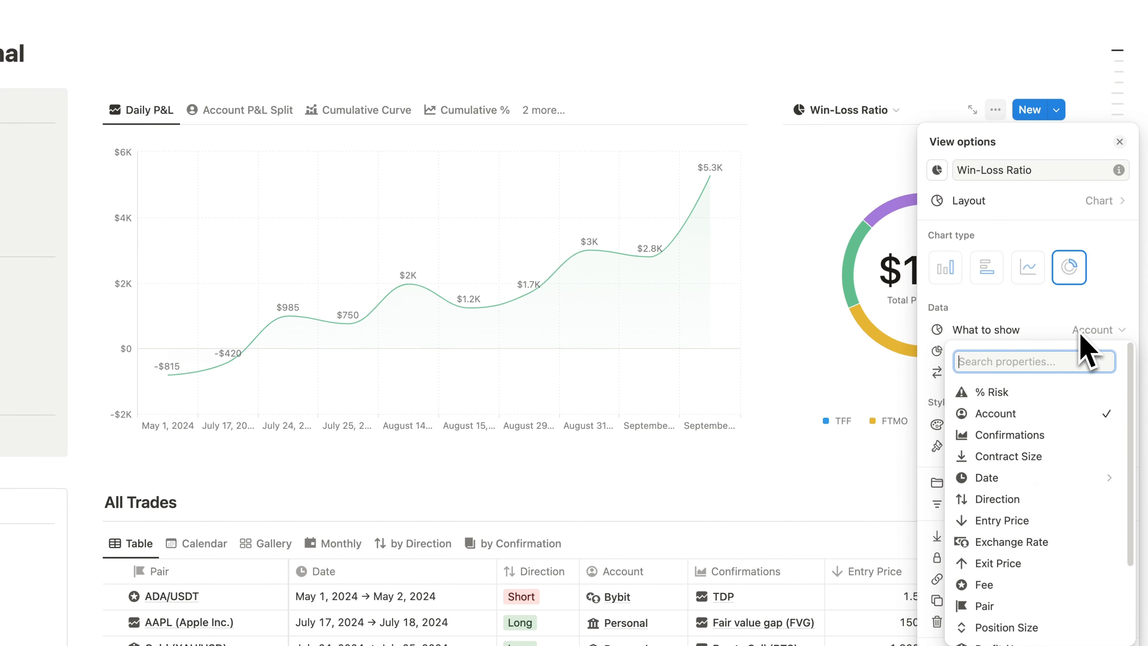
text(w)
click(1065, 394)
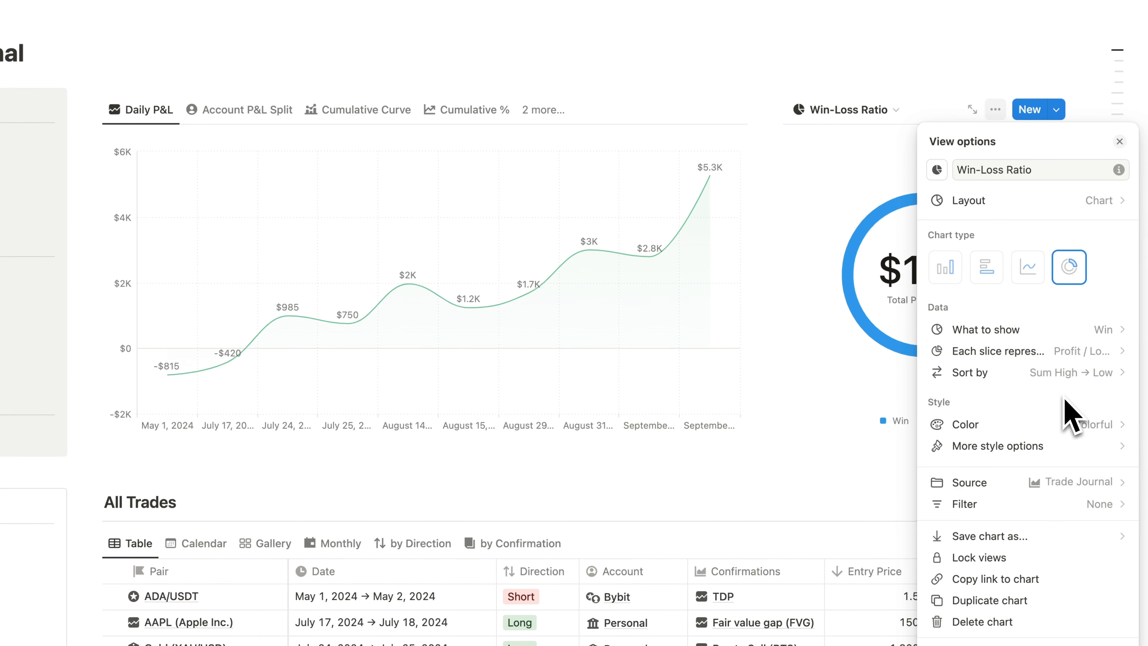
- Make each Win-Loss Ratio slice represent Count and set the chart color to Green
click(1103, 356)
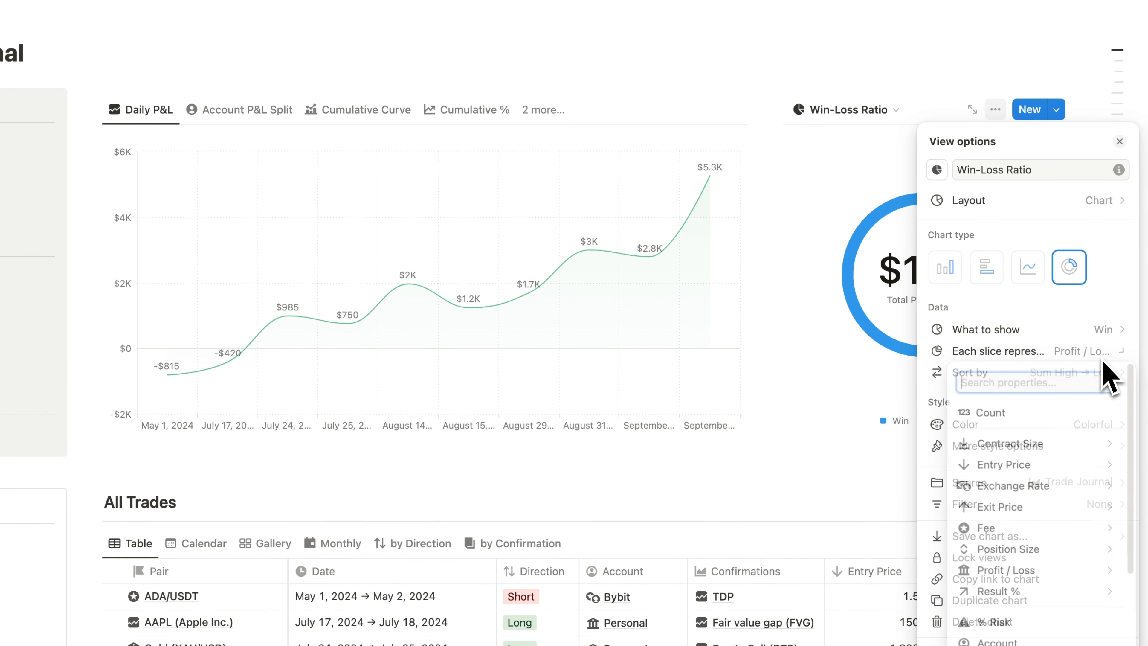
click(1016, 414)
click(1069, 428)
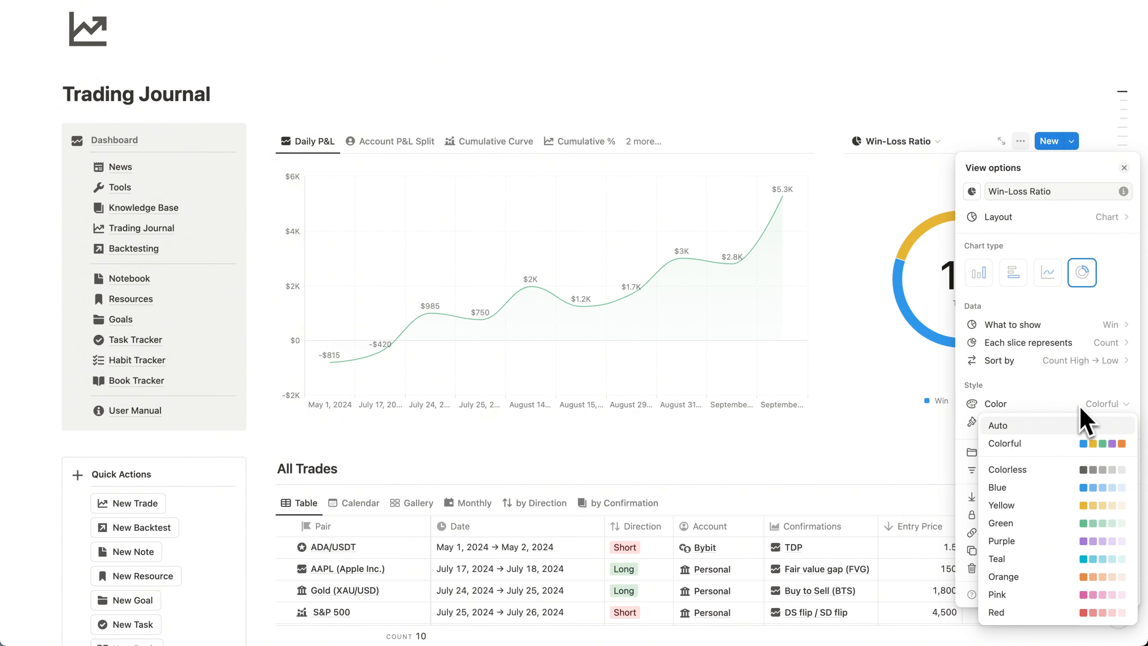
click(1071, 532)
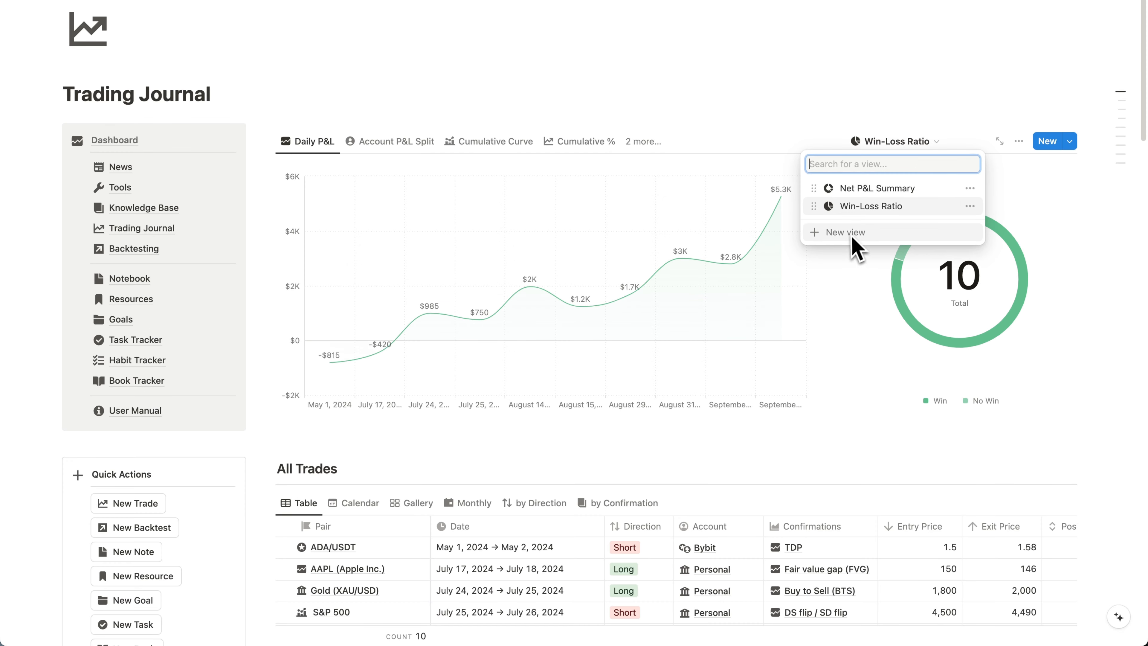
- Add a new chart view linked to the Trade Journal database alongside the Win-Loss Ratio view
click(851, 234)
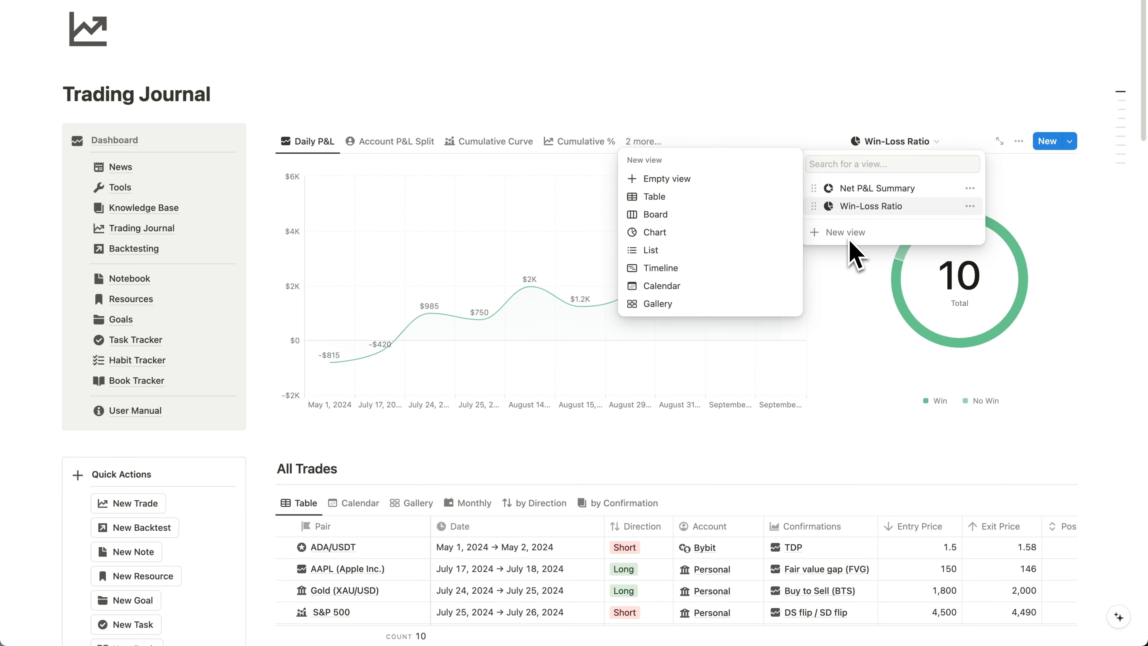
click(728, 236)
click(953, 262)
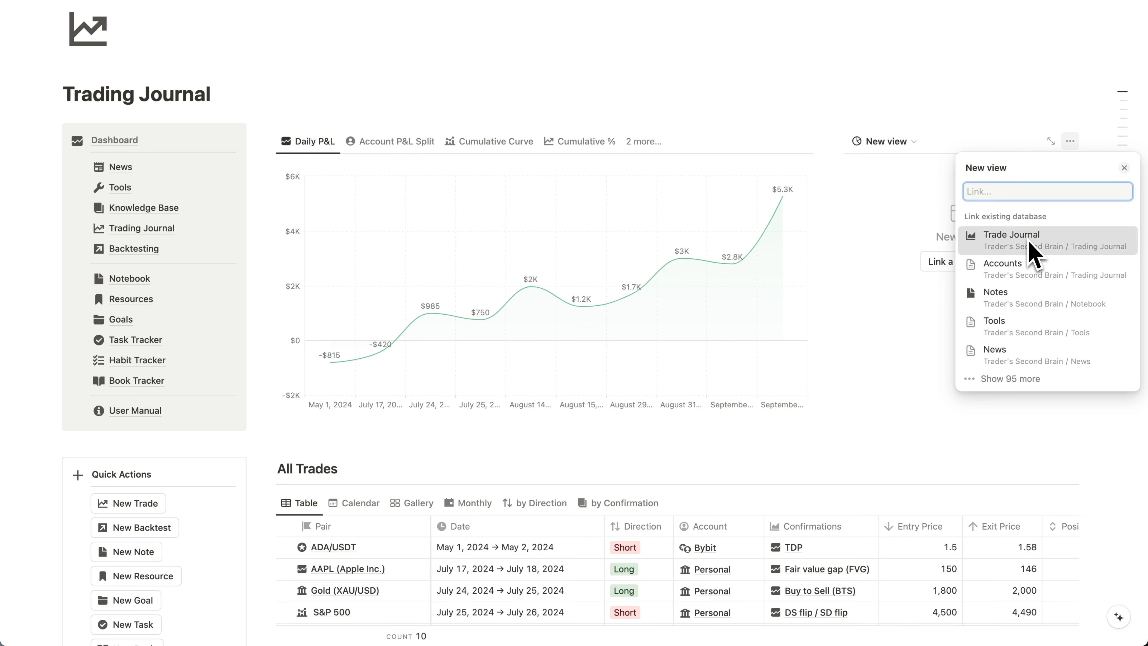
click(1012, 238)
- Name the new chart view Session Stats and give it a staggered-bars icon
text(S)
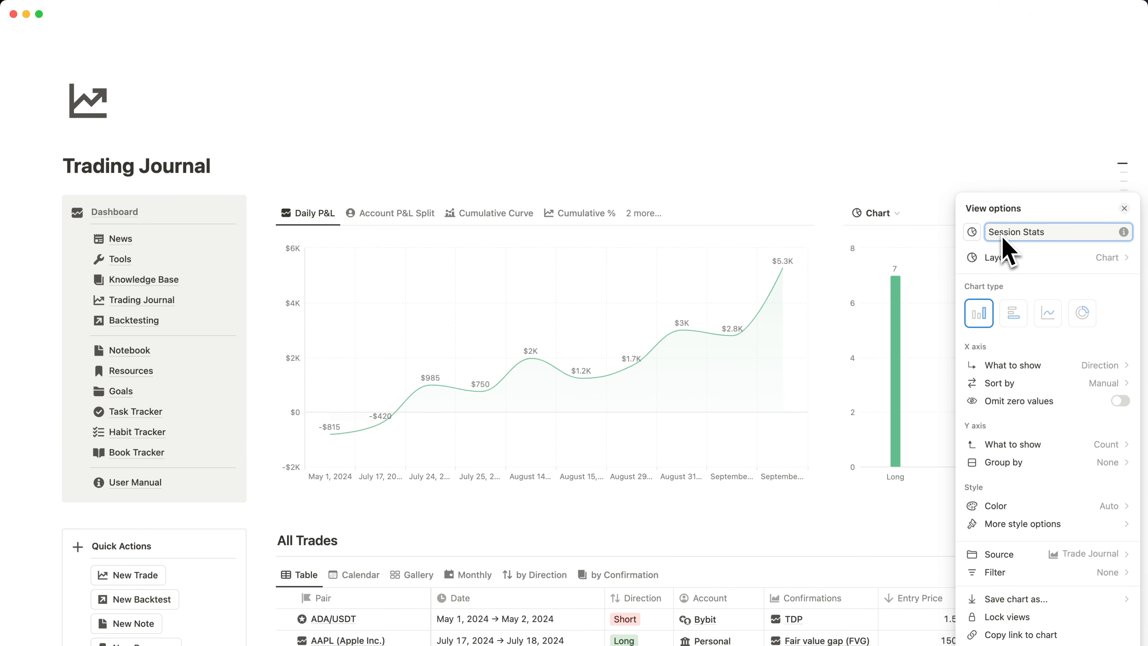
text(ession Stats)
click(971, 232)
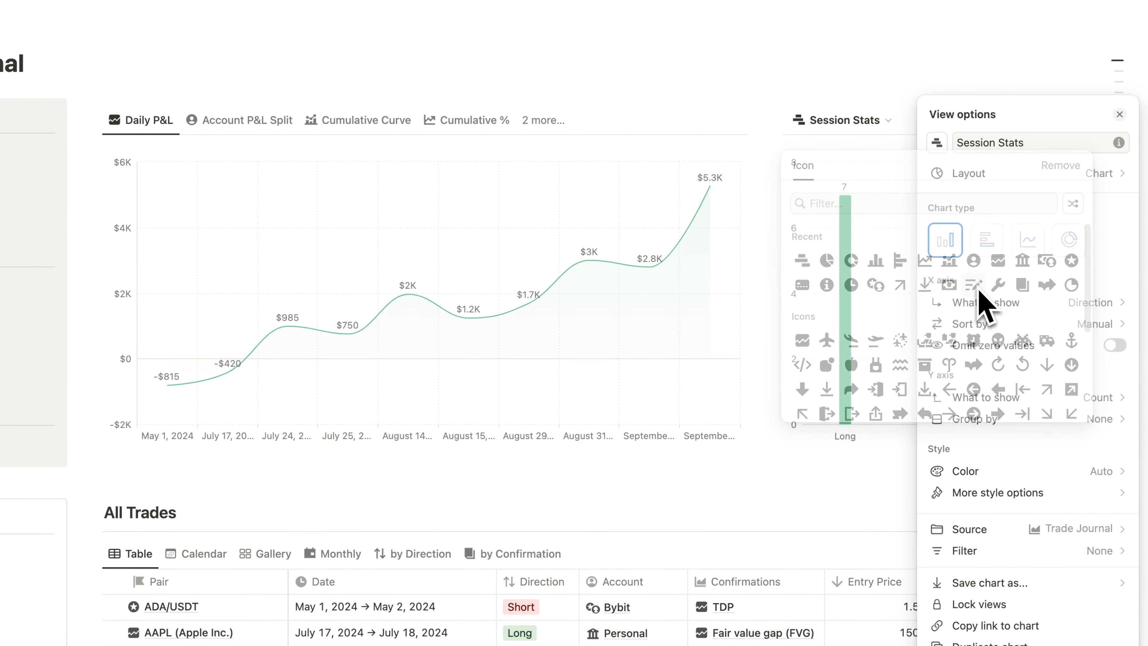
- Show the Session property on the Session Stats chart's X axis
click(1089, 302)
scroll(1084, 513, down, 3)
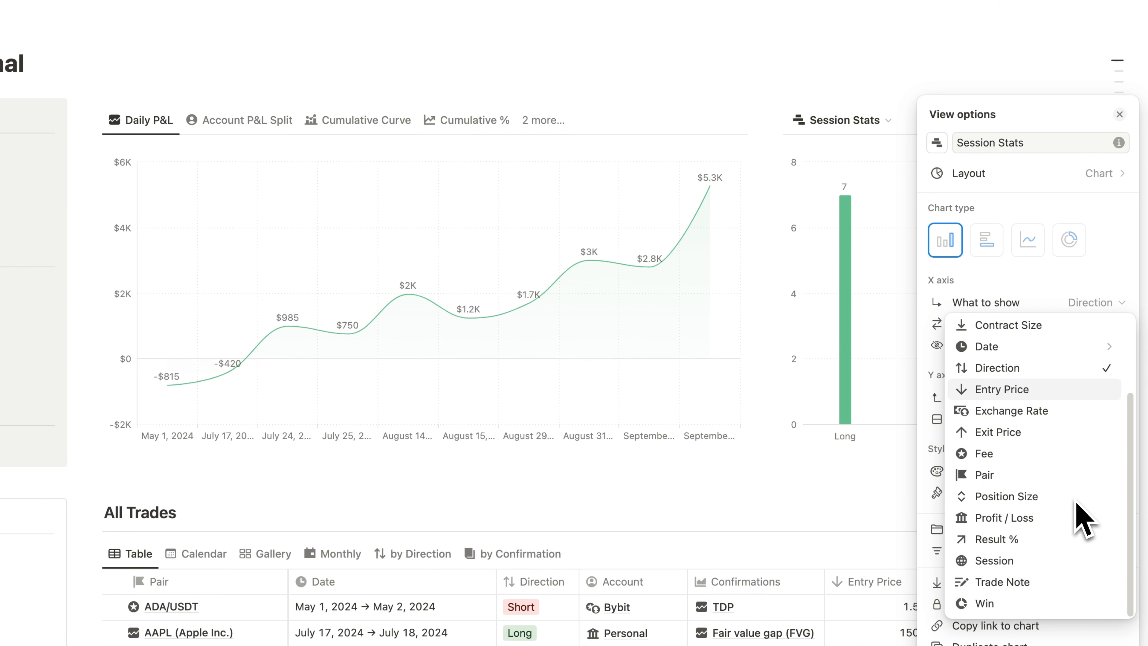
click(972, 560)
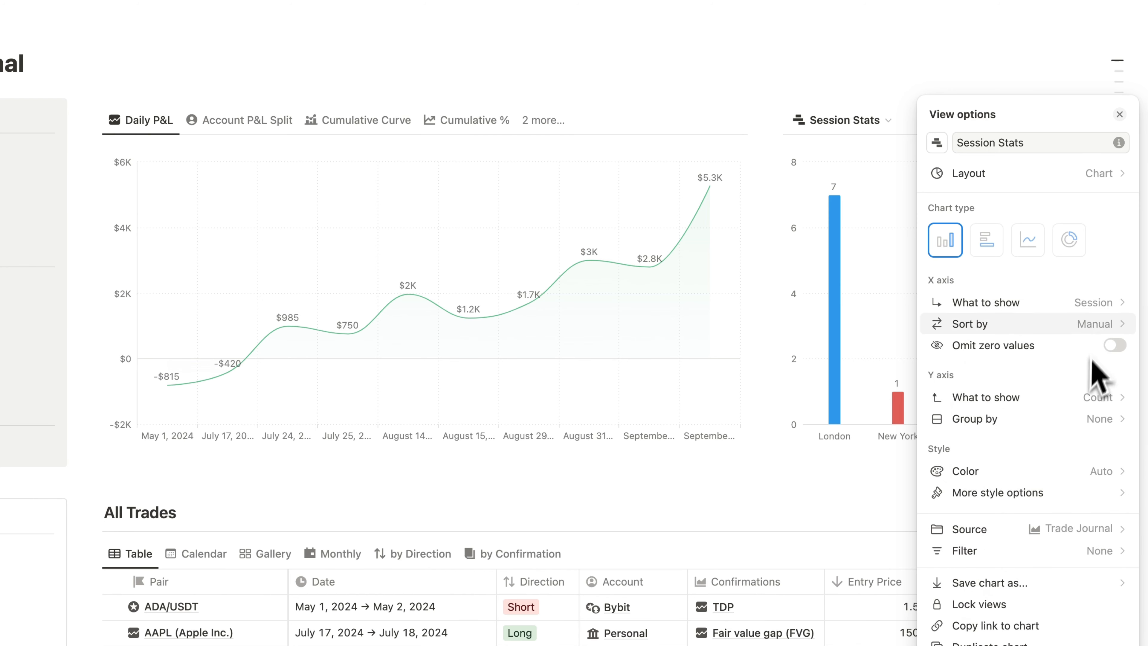
click(1103, 324)
click(1103, 346)
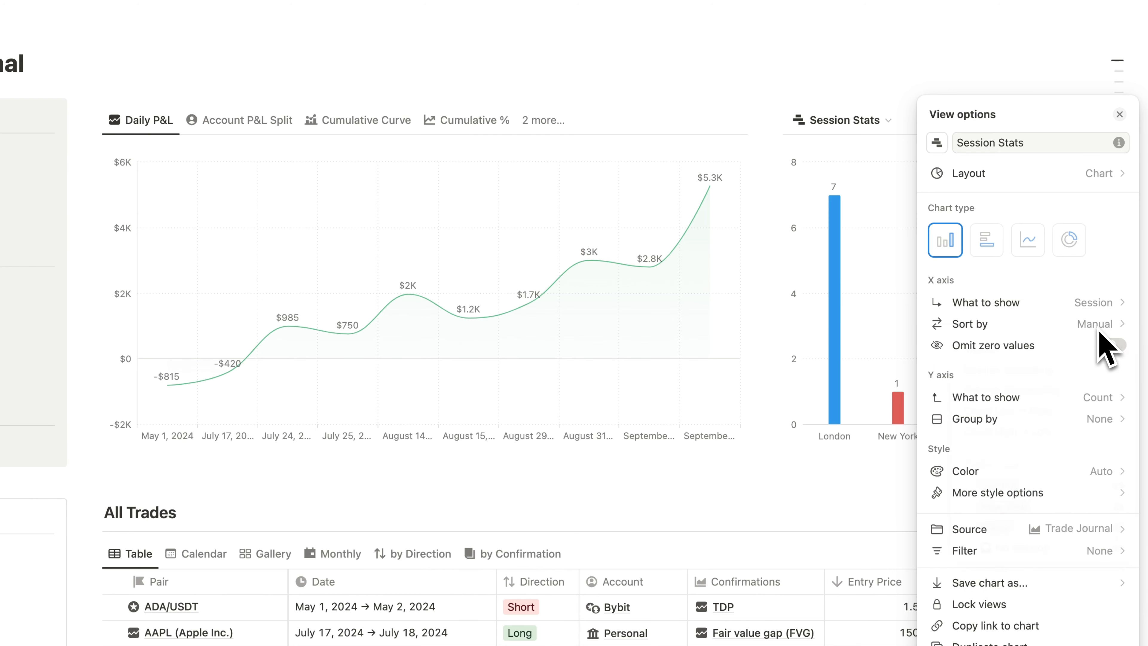
- Show the sum of Profit / Loss on the Session Stats chart's Y axis
click(1101, 398)
text(pr)
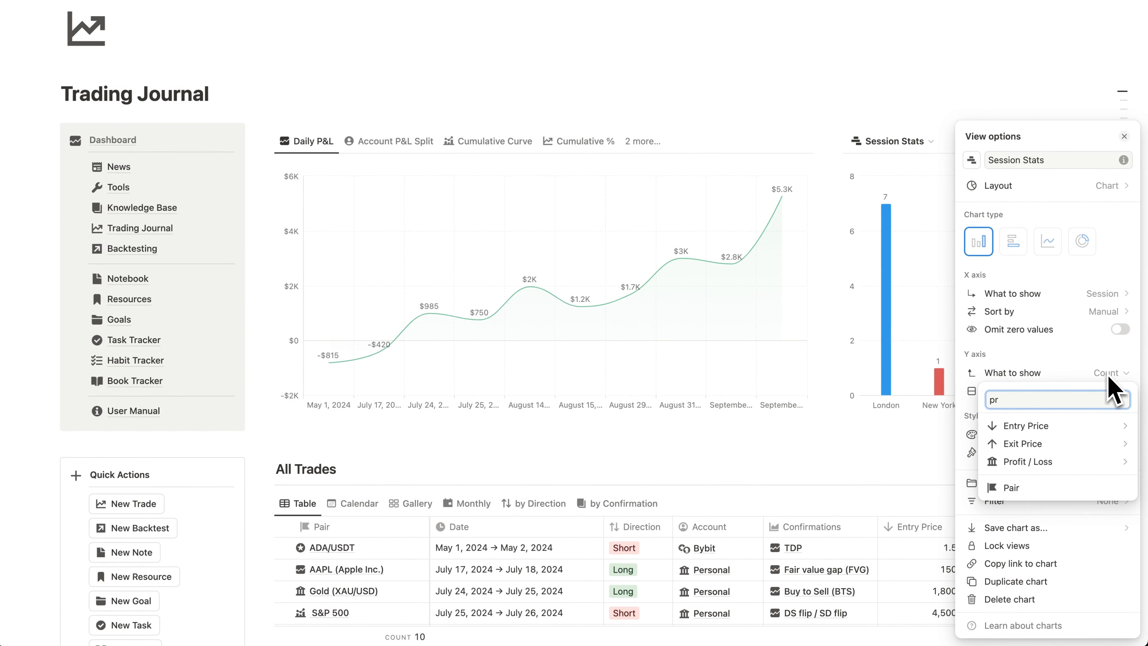
mouse_move(1090, 463)
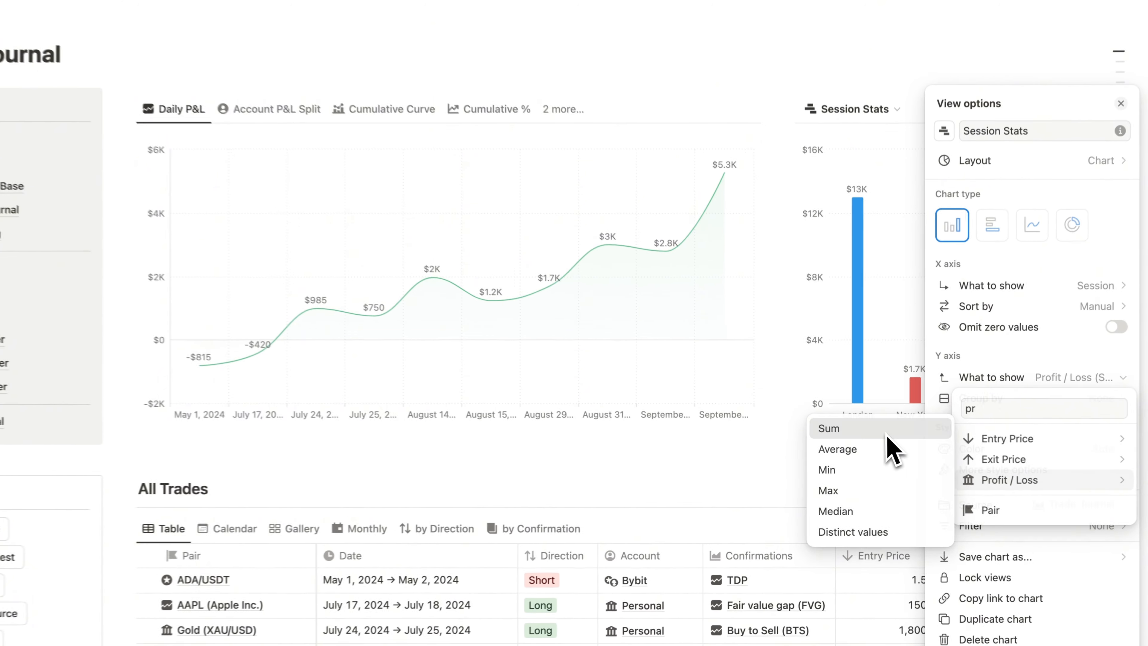
- Use the sum for Profit / Loss, sort the Session Stats X axis by Sum High → Low and omit zero values
click(874, 416)
click(1073, 311)
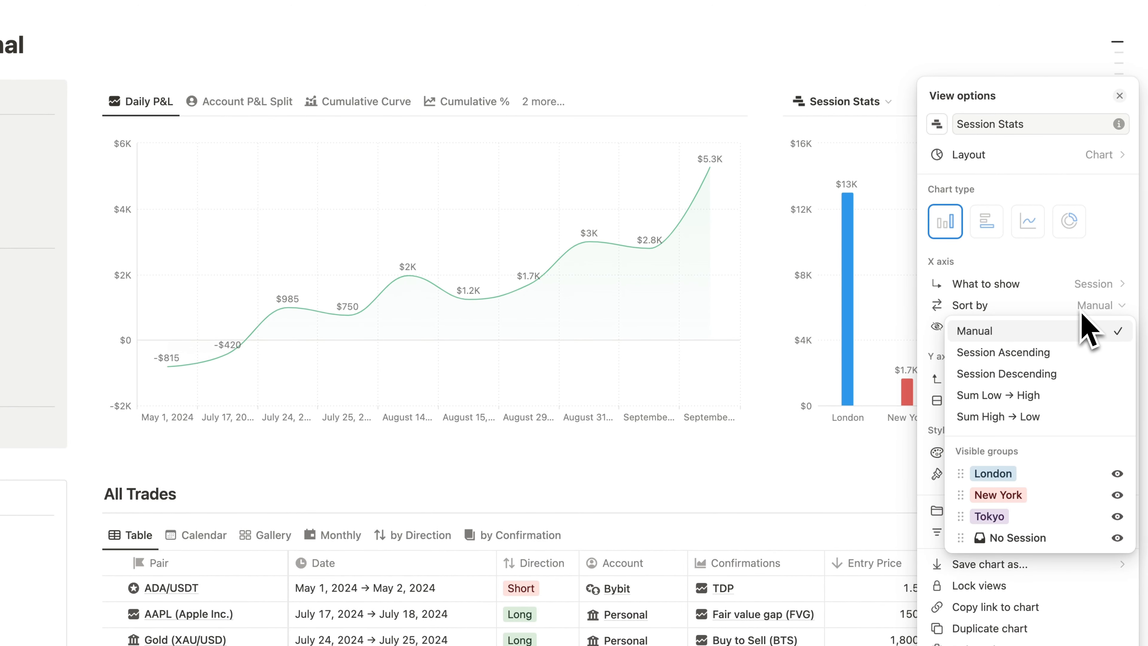
click(1046, 422)
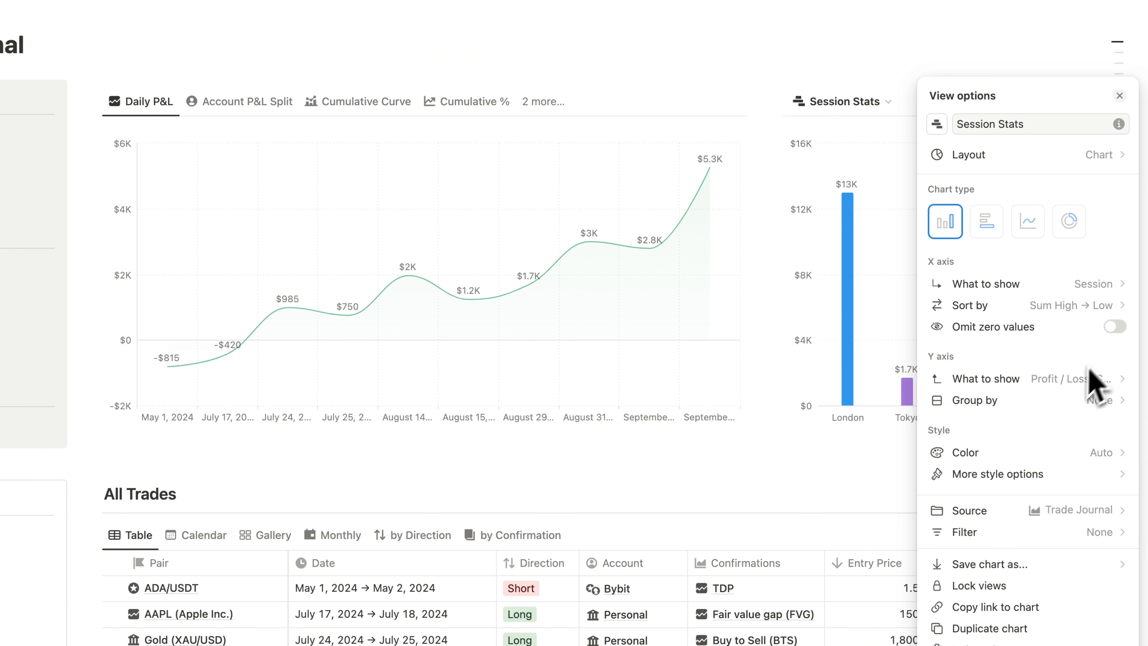
click(1115, 327)
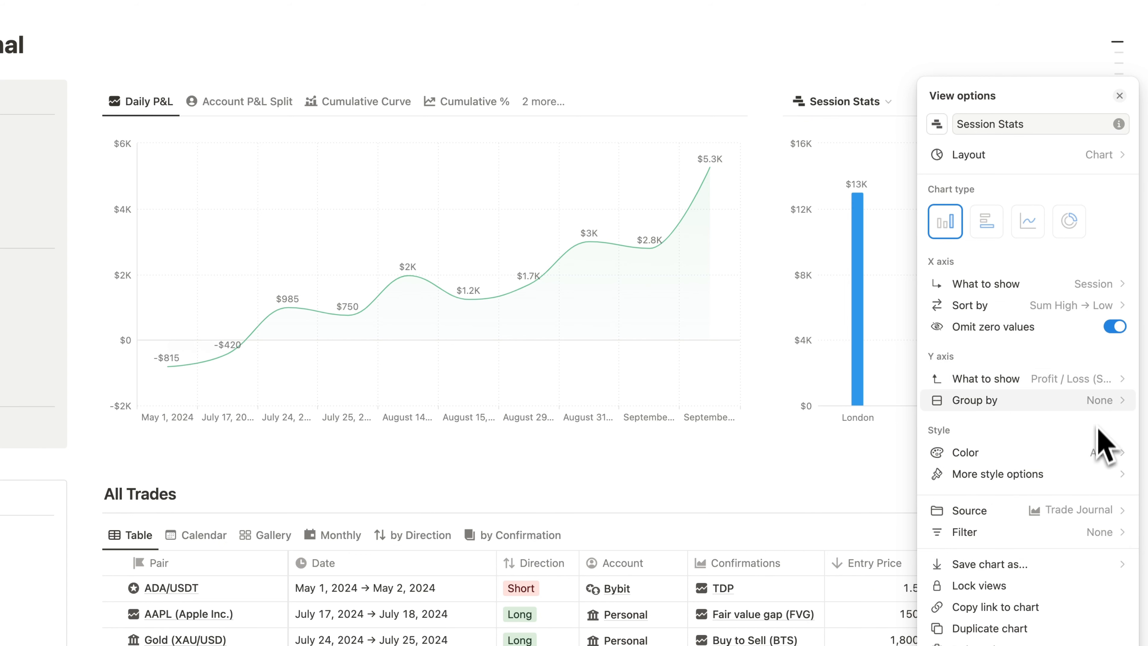
- Group the Session Stats chart's Y axis by Profit / Loss
click(1105, 401)
scroll(1084, 357, down, 1)
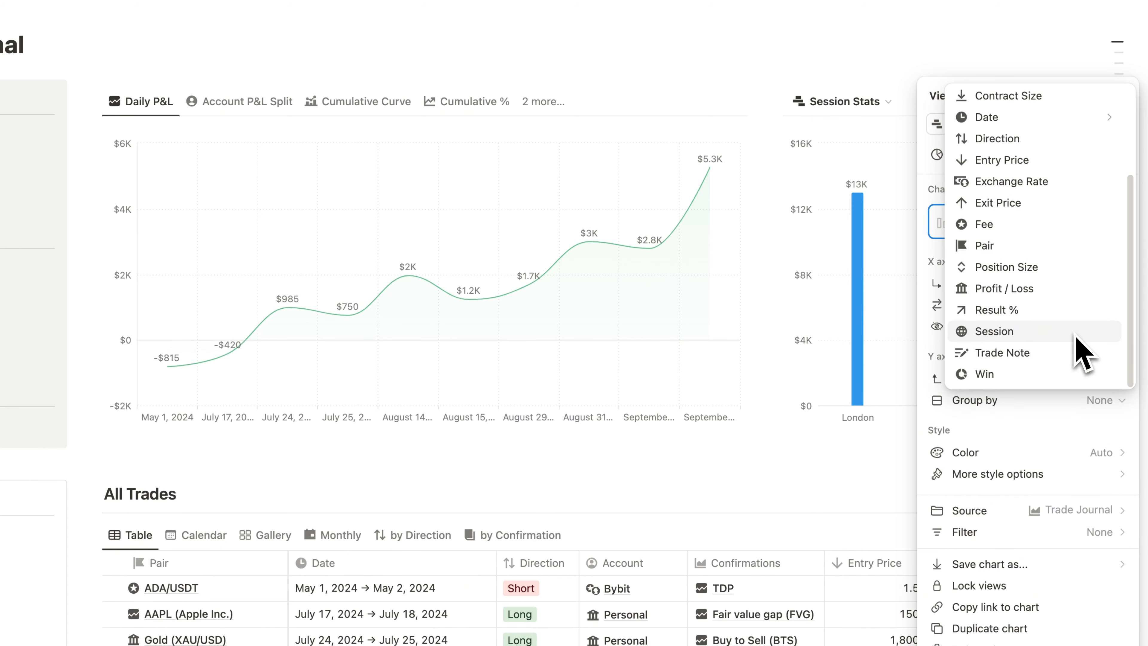
click(994, 289)
- Turn off the Session Stats chart's legend and show grid lines in both directions
click(1039, 474)
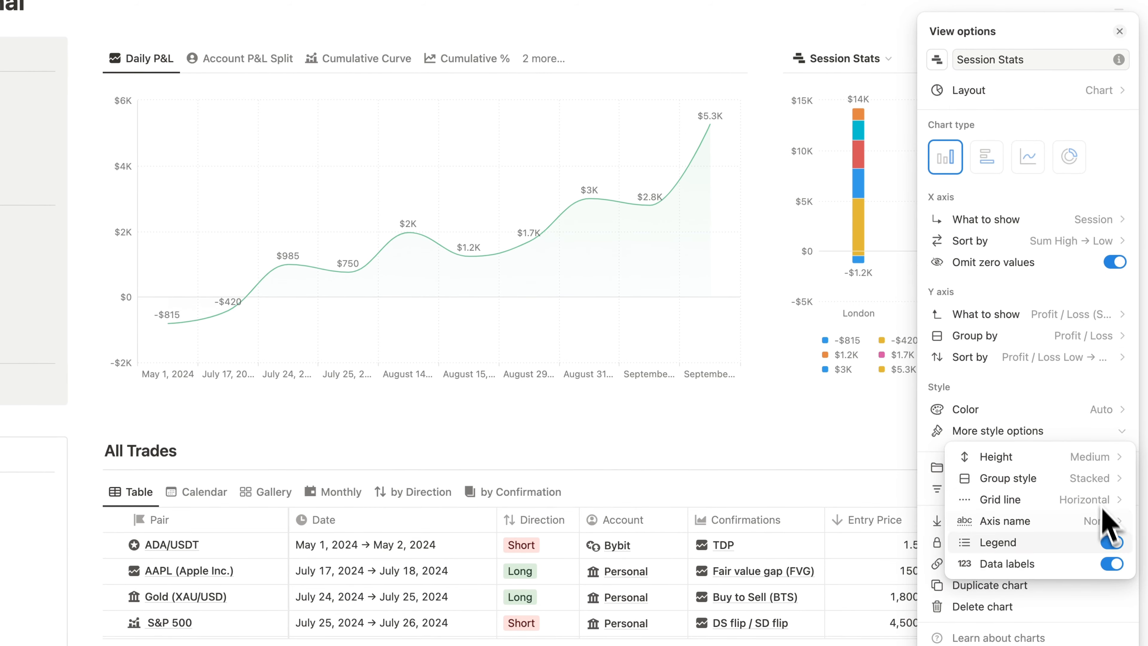
click(1109, 544)
click(1089, 502)
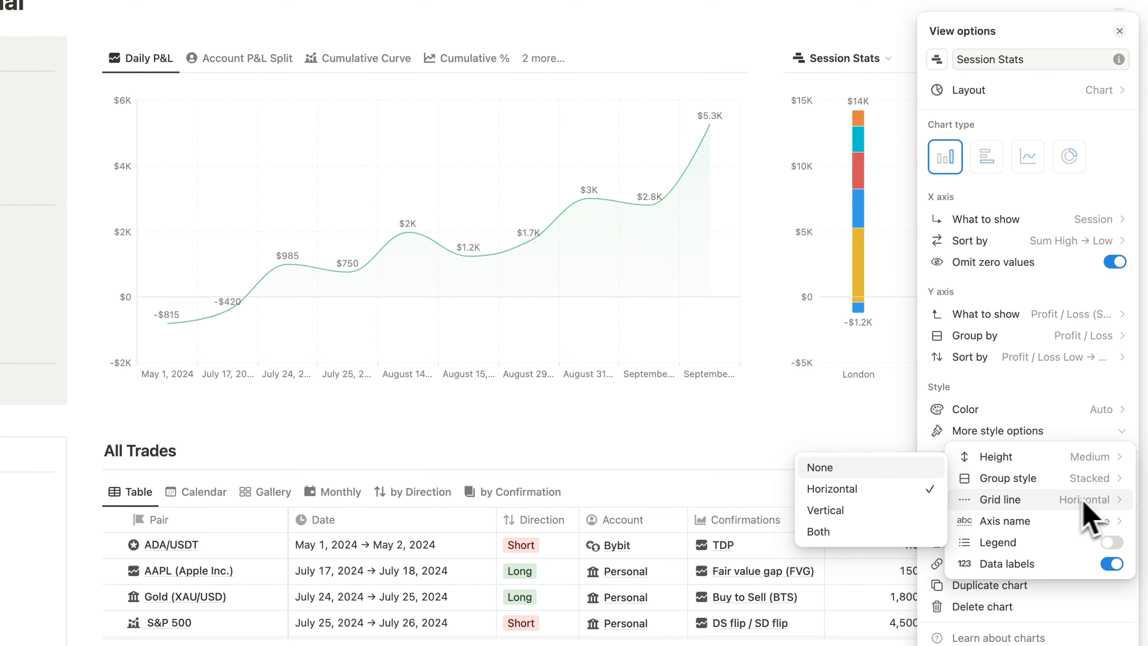
click(909, 532)
click(768, 299)
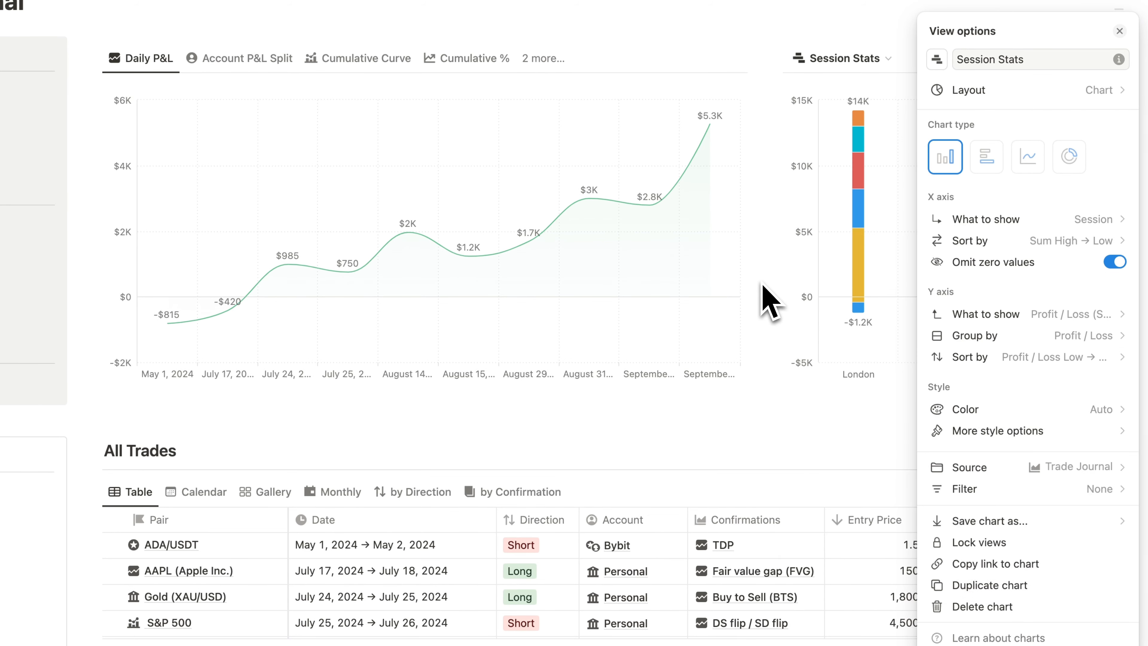
click(868, 269)
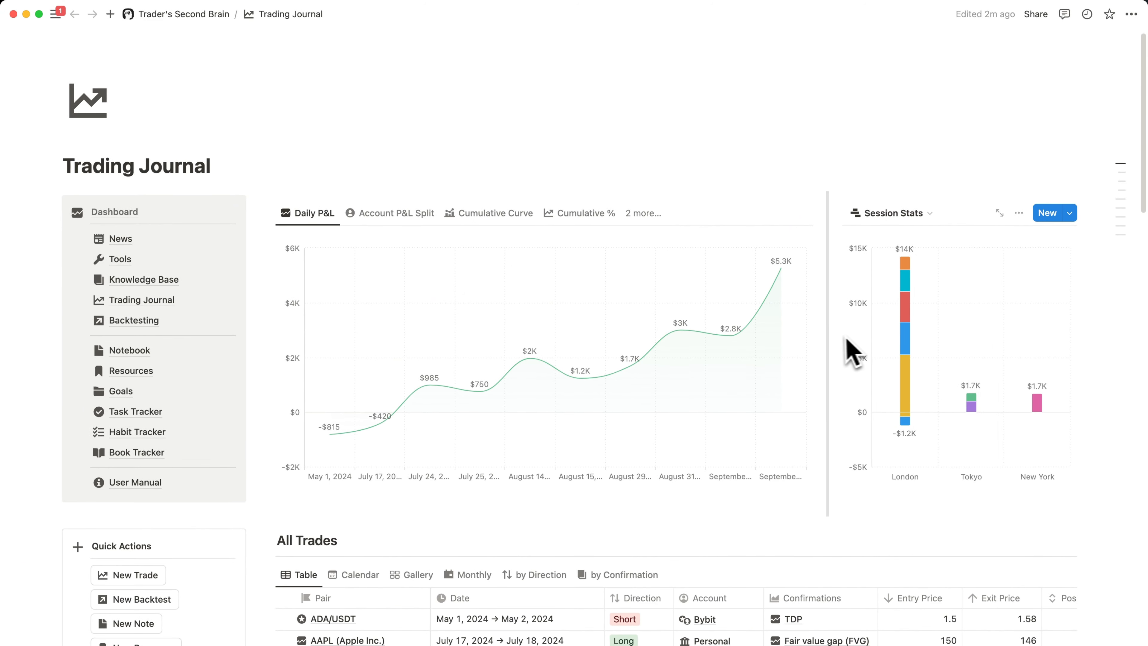
- Widen the column holding the Session Stats chart and switch that chart to the Net P&L Summary view
drag(828, 339, 791, 339)
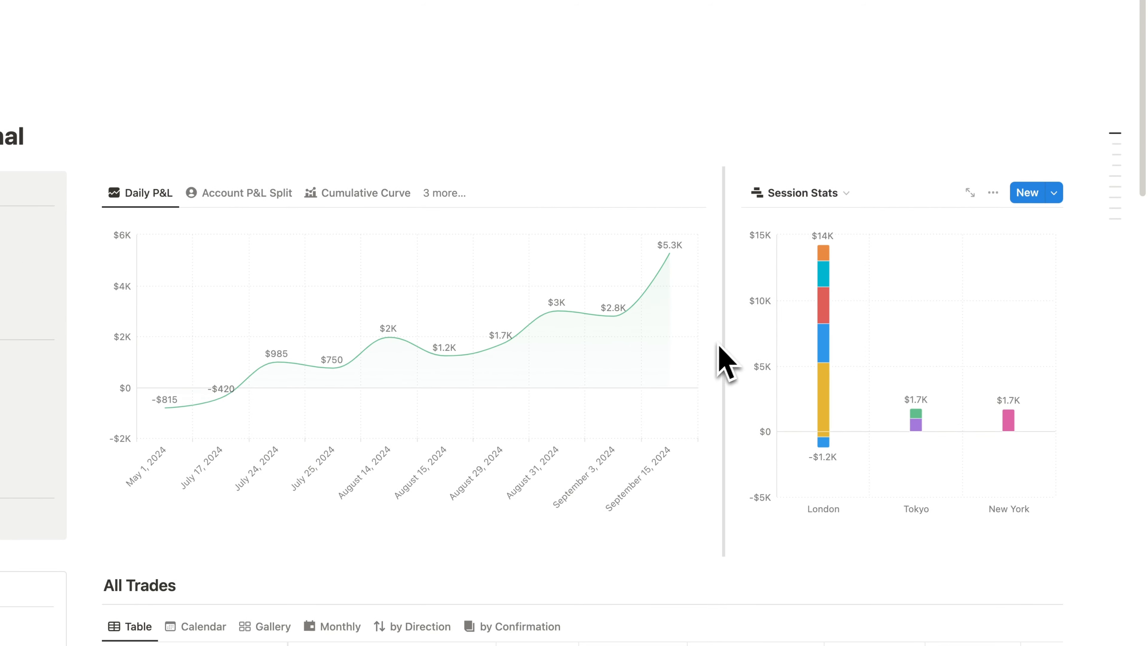
click(853, 199)
click(805, 252)
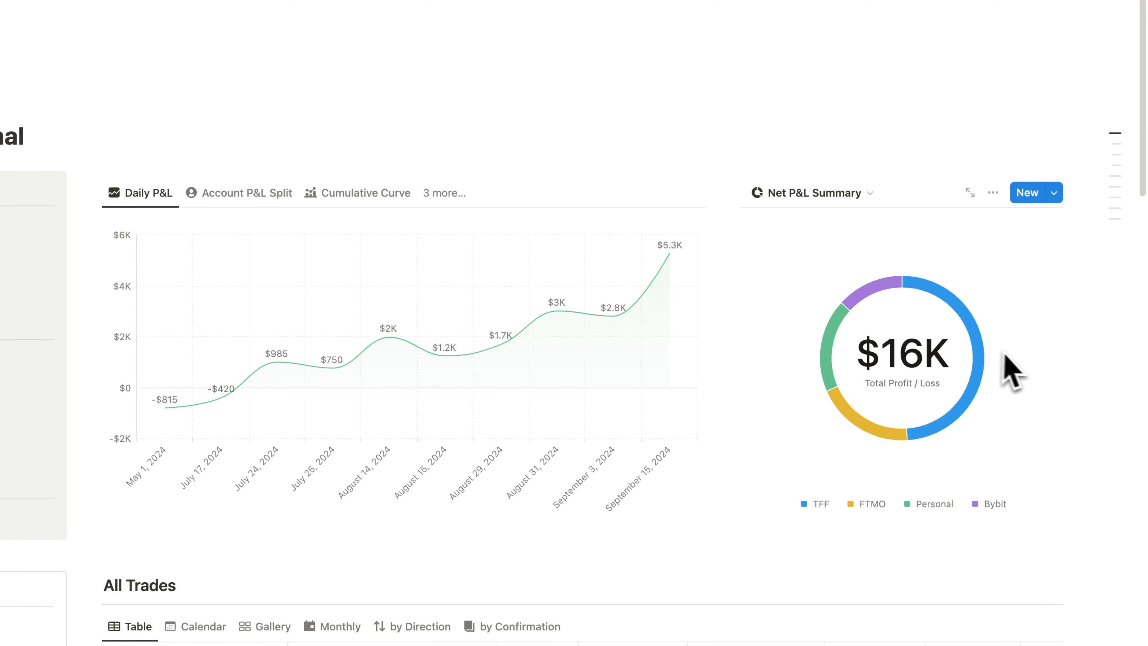
- Set the EUR/GBP trade's Exit Price to 0.93 in the All Trades table
scroll(1084, 353, down, 3)
click(1016, 589)
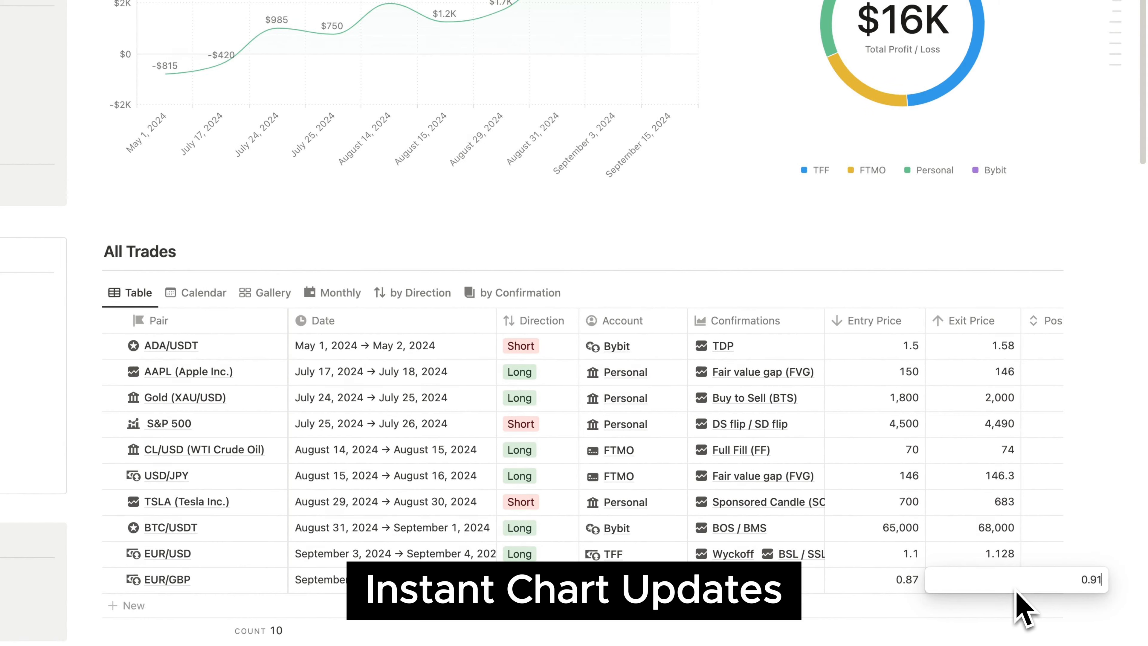
key(BackSpace)
text(3)
click(986, 206)
scroll(986, 206, up, 5)
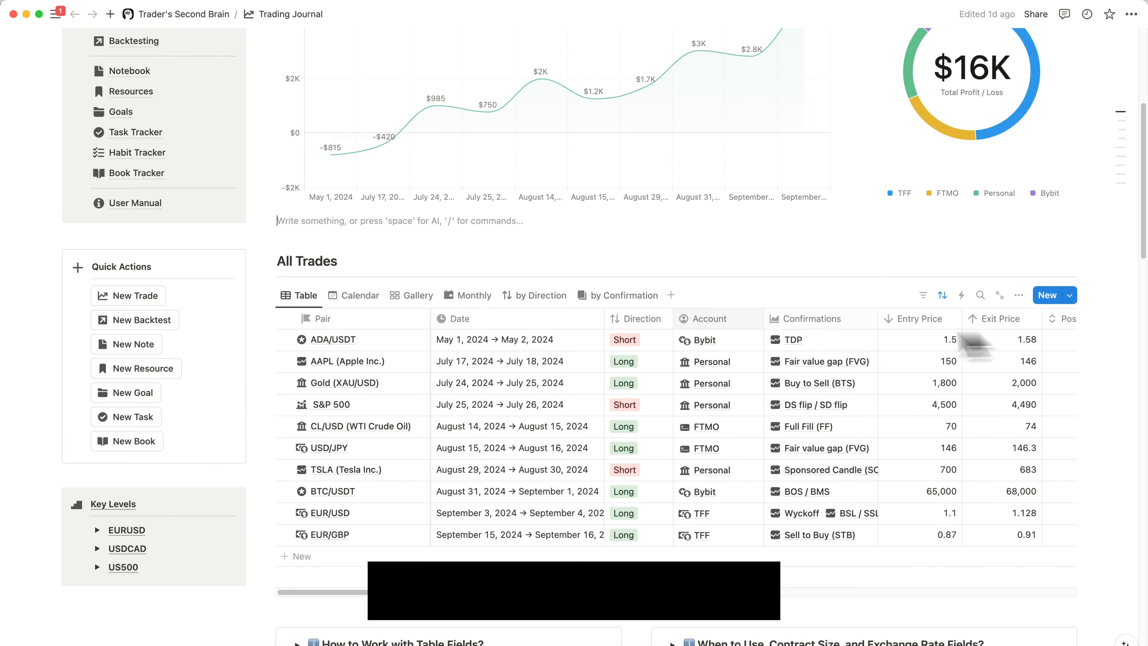
- Create a new trade from the Quick Actions and date it September 22 to September 23, 2024
click(142, 299)
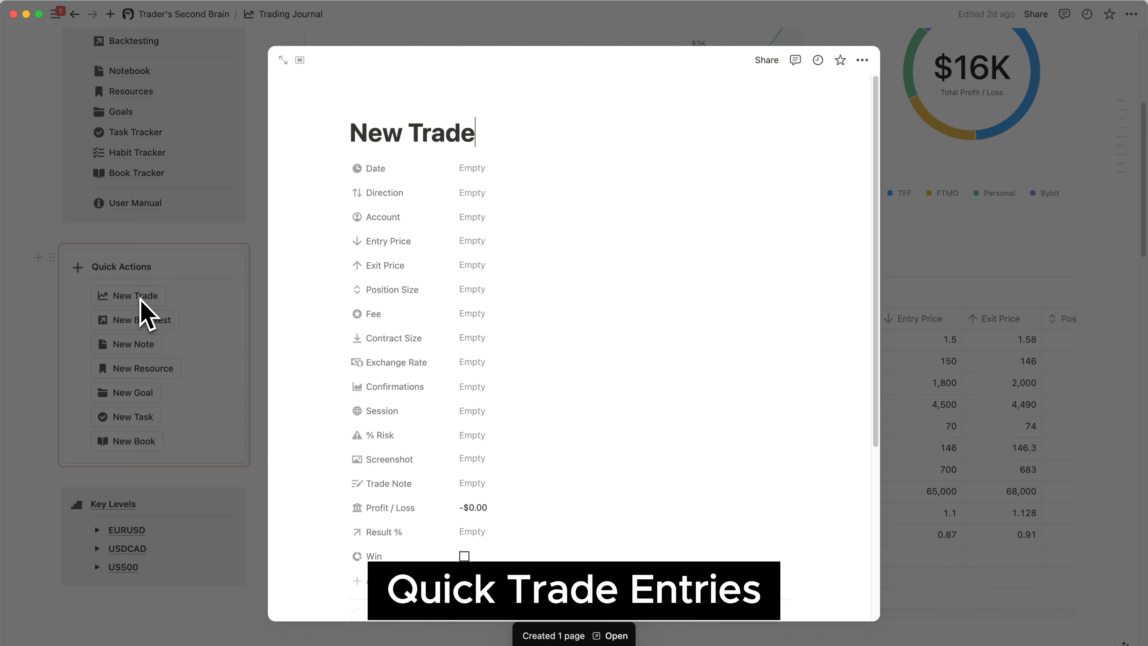
click(491, 160)
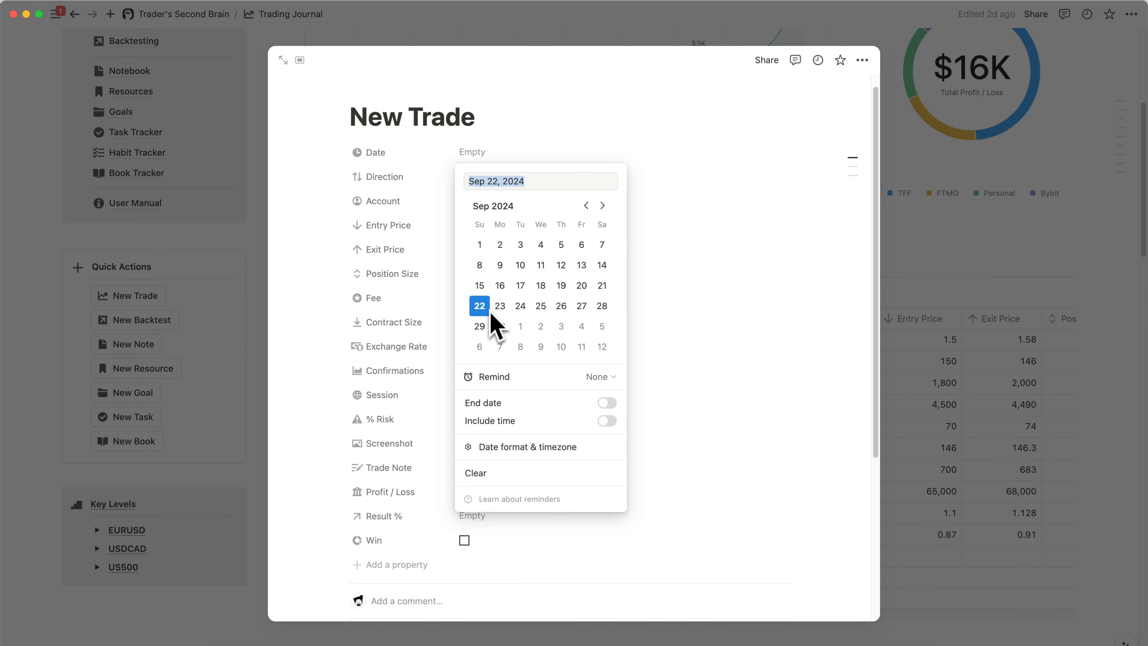
click(628, 218)
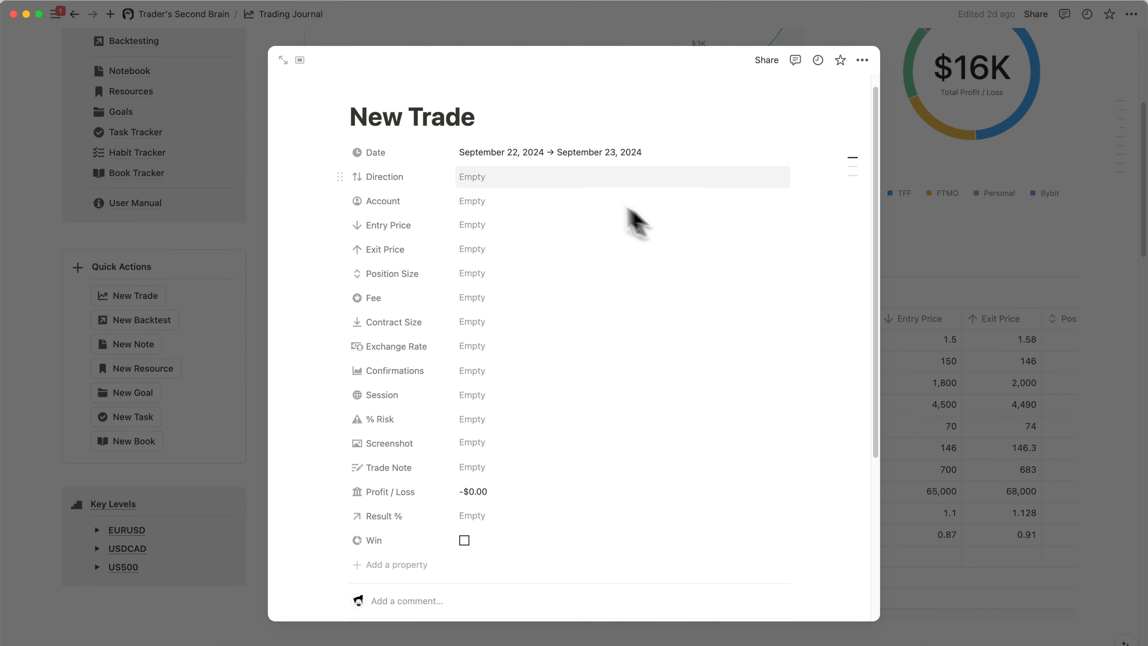
- Set the new trade's Direction to Long and link it to the Personal account
click(526, 179)
click(526, 218)
click(531, 202)
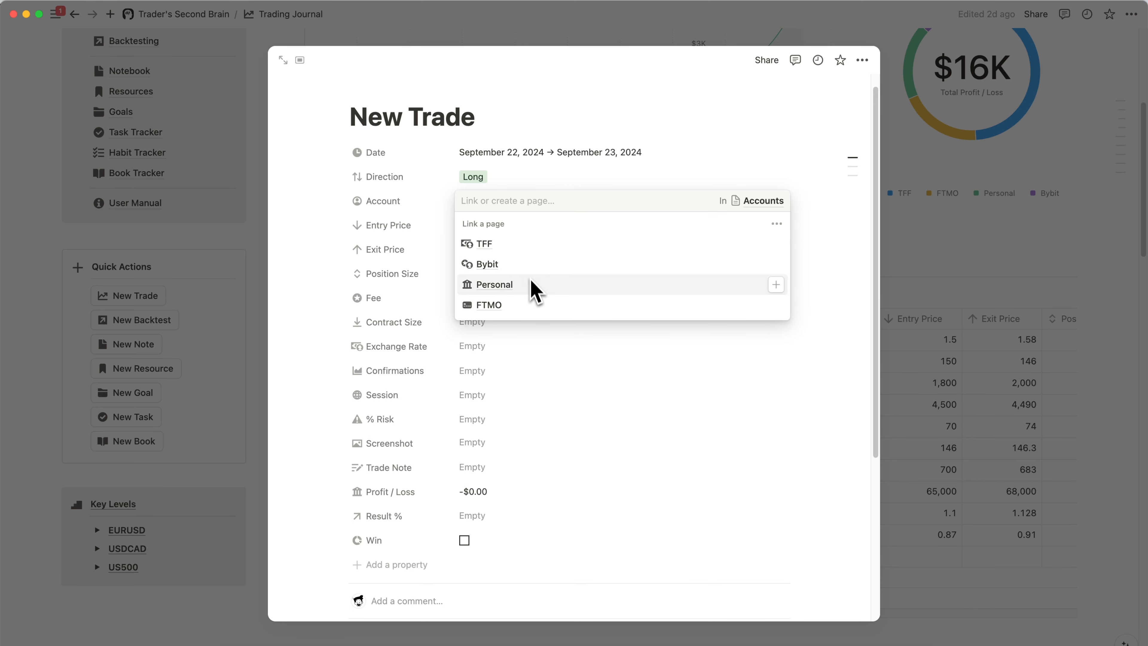
click(531, 282)
key(Escape)
- Link the Swing and Full Fill (FF) confirmations to the new trade
click(515, 370)
click(520, 456)
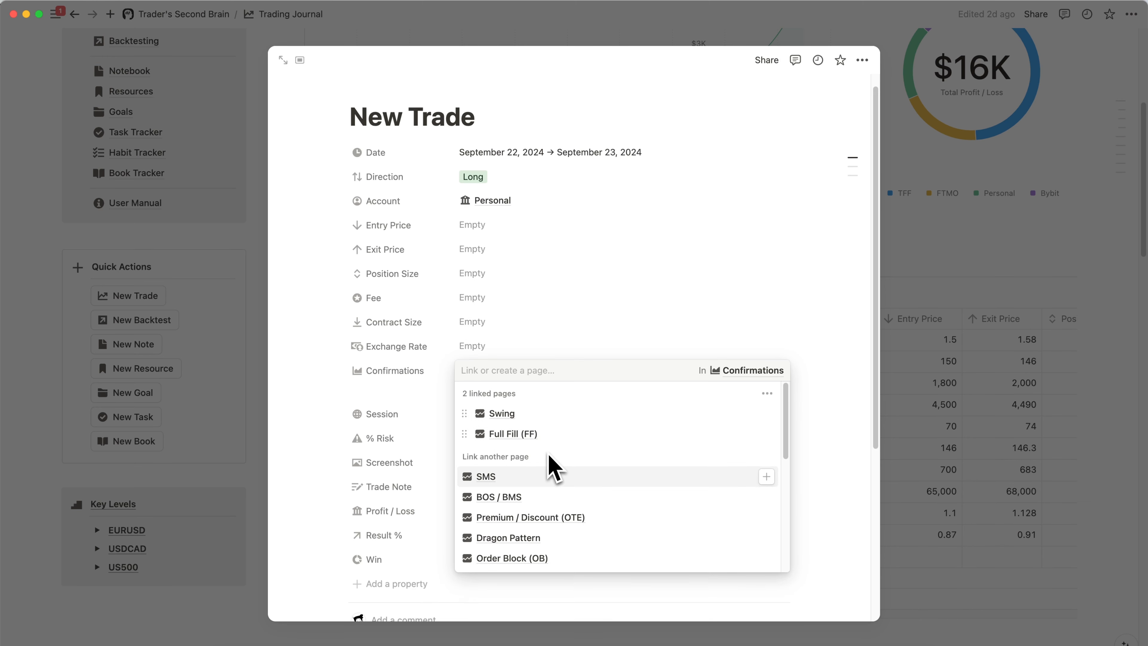
key(Escape)
- Expand the new trade's Entry, Entry Checklist, Entry Details, Exit and Recap sections to examine their contents
scroll(551, 441, down, 3)
scroll(552, 433, down, 3)
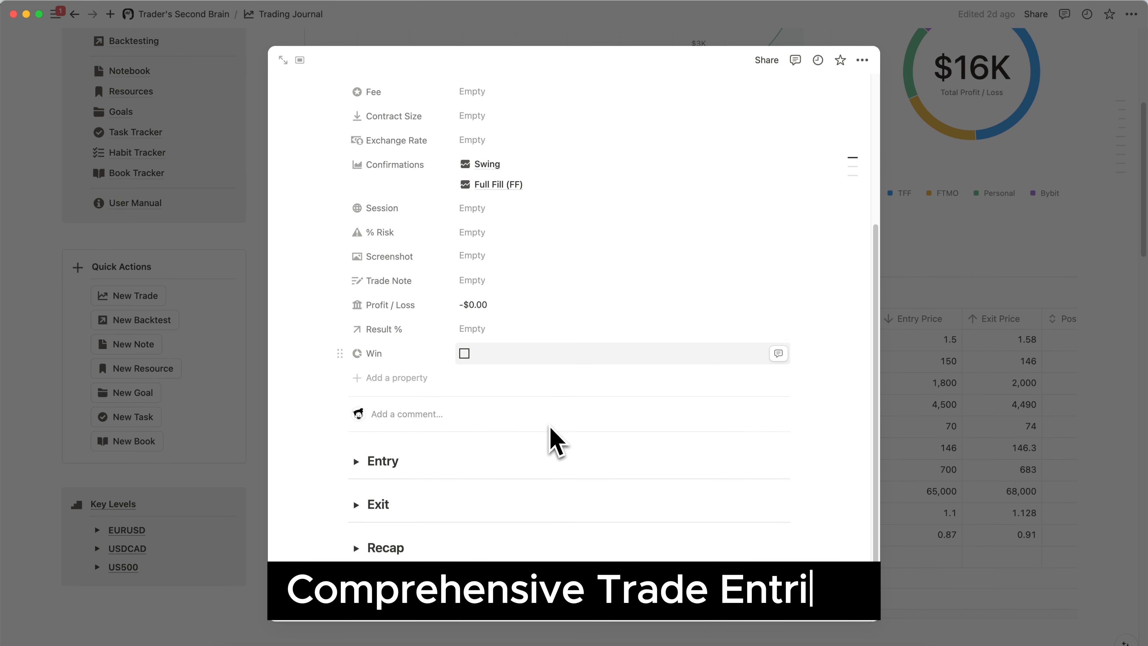
click(356, 412)
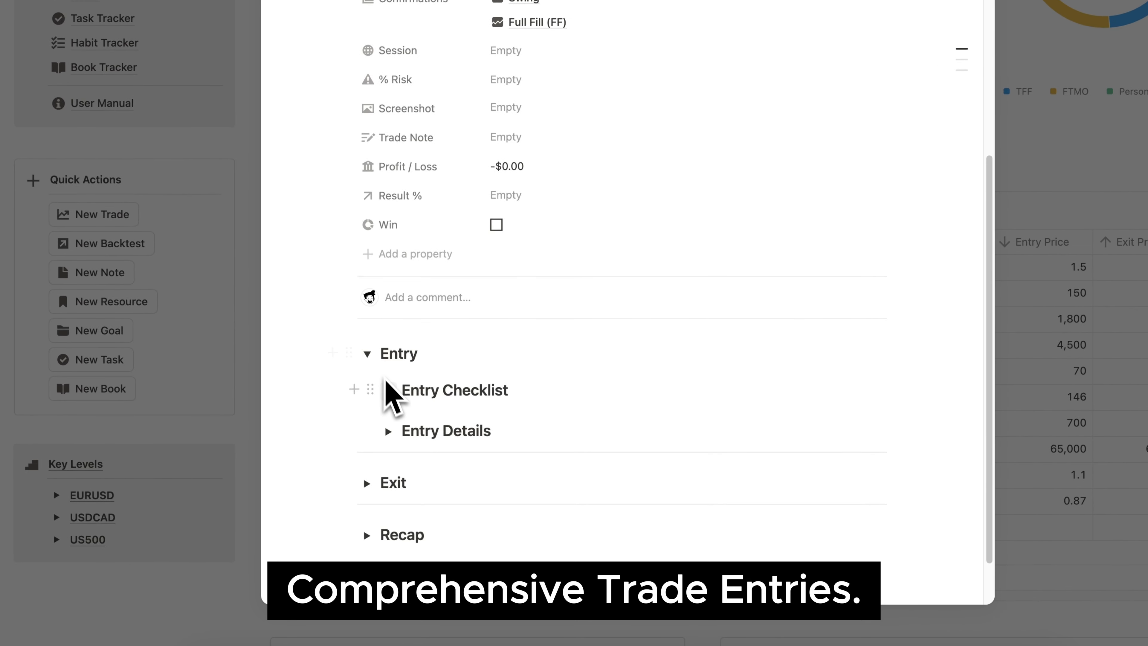
click(388, 391)
scroll(391, 407, down, 3)
click(388, 370)
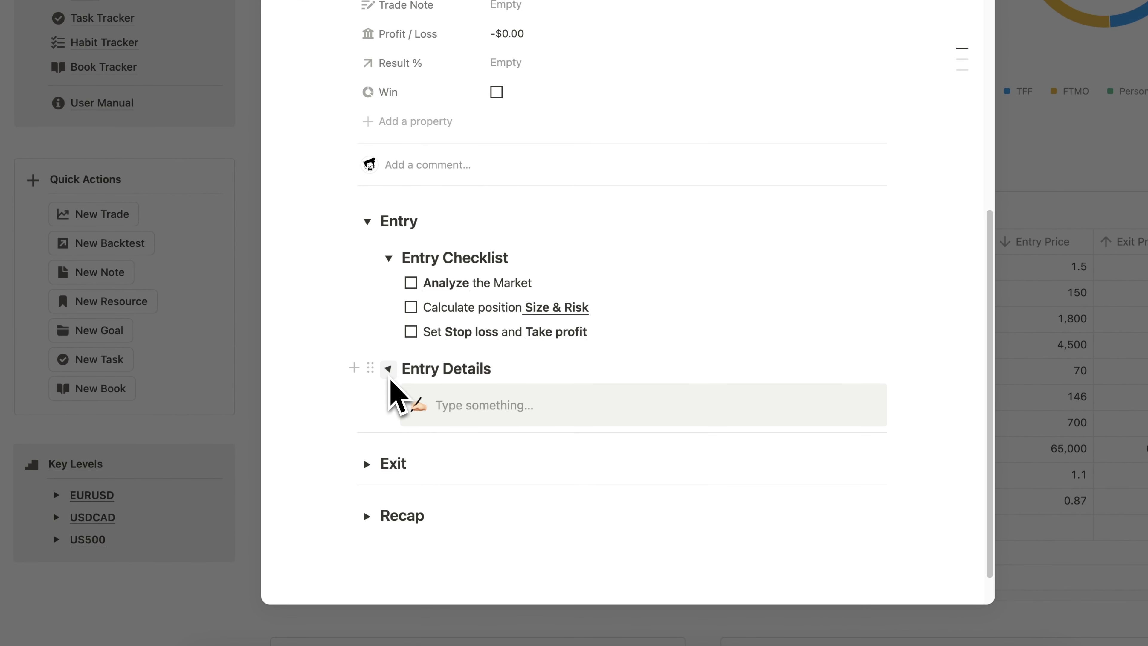
scroll(391, 382, down, 1)
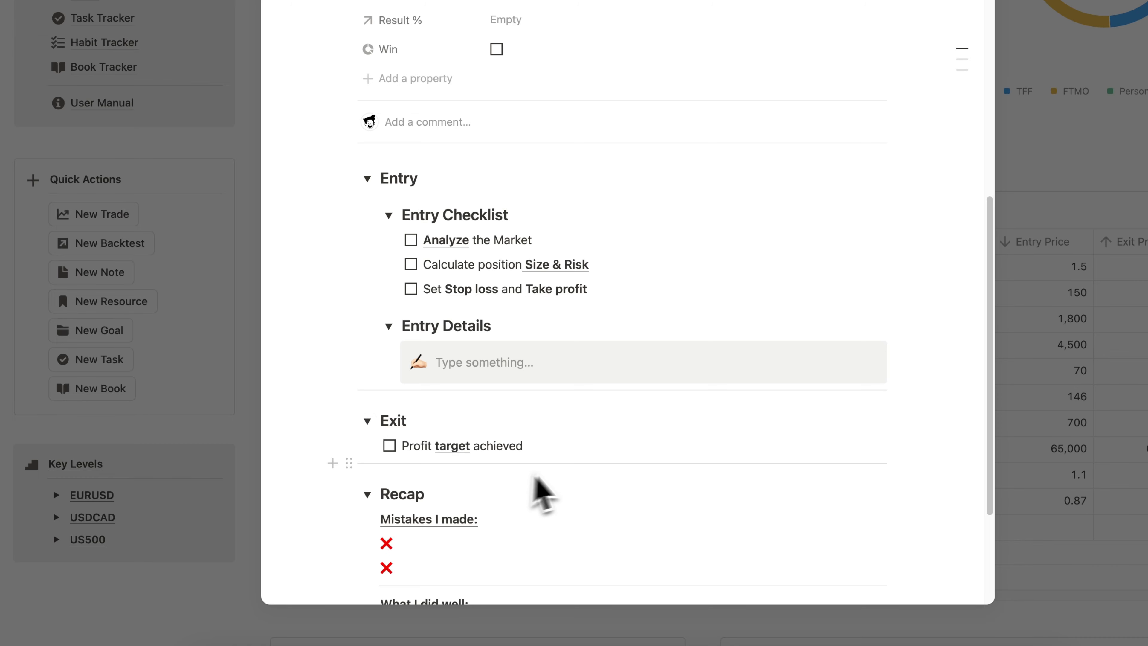
scroll(535, 479, down, 3)
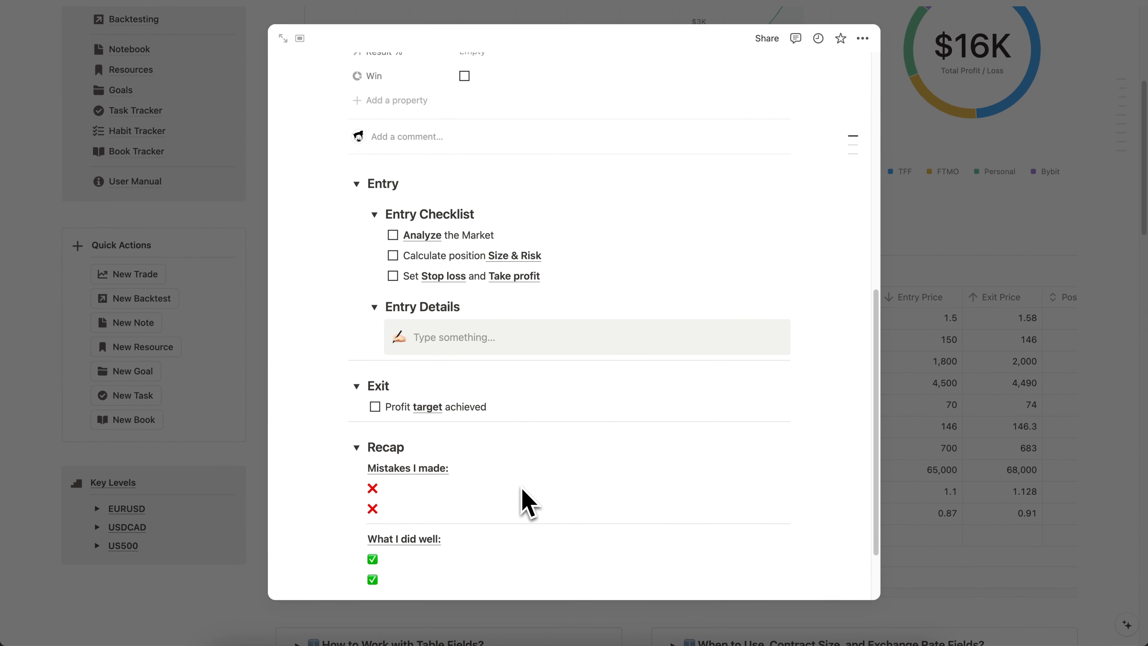
- View the new trade's options for adding a file or image as a Screenshot, and close the trade page
scroll(528, 502, up, 10)
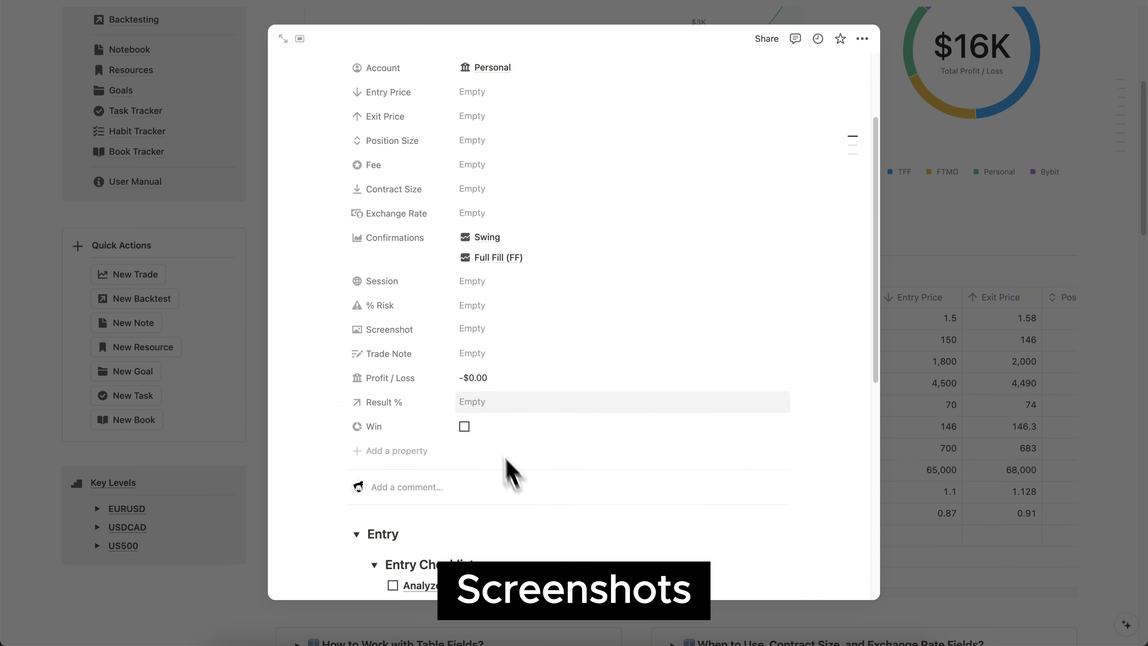
click(472, 324)
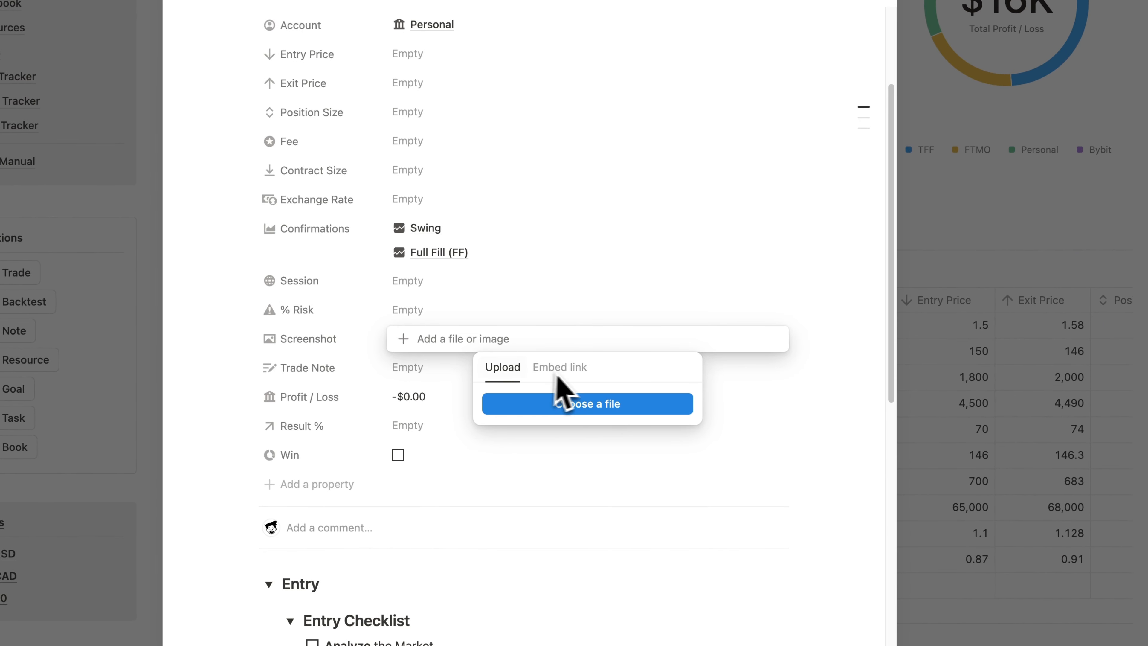
click(915, 246)
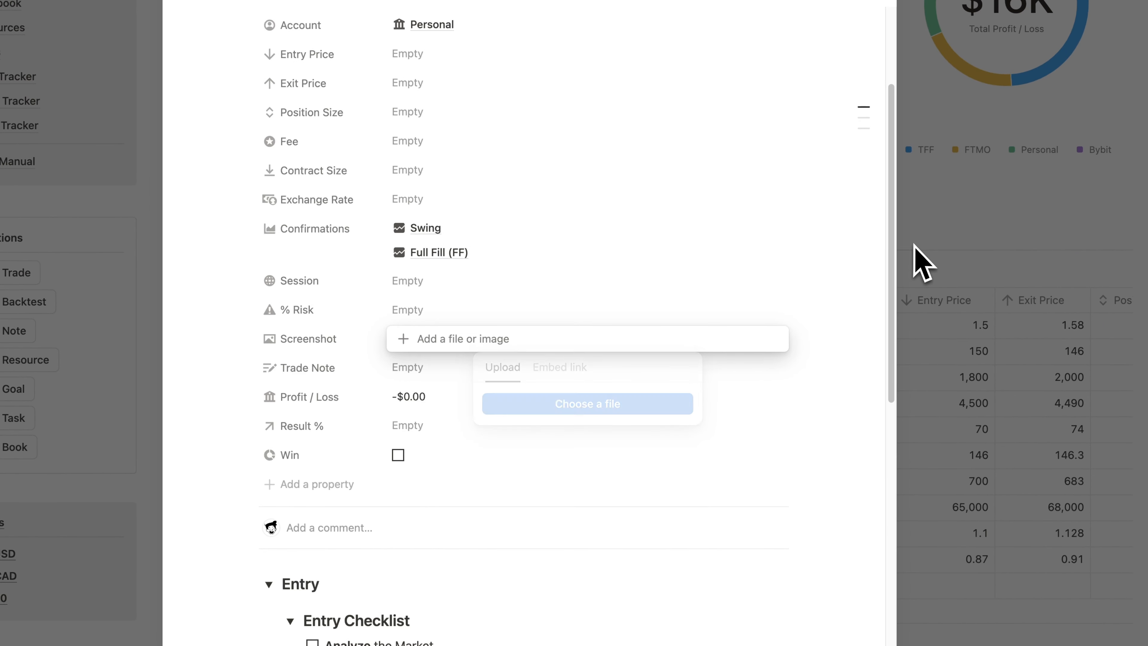
click(915, 246)
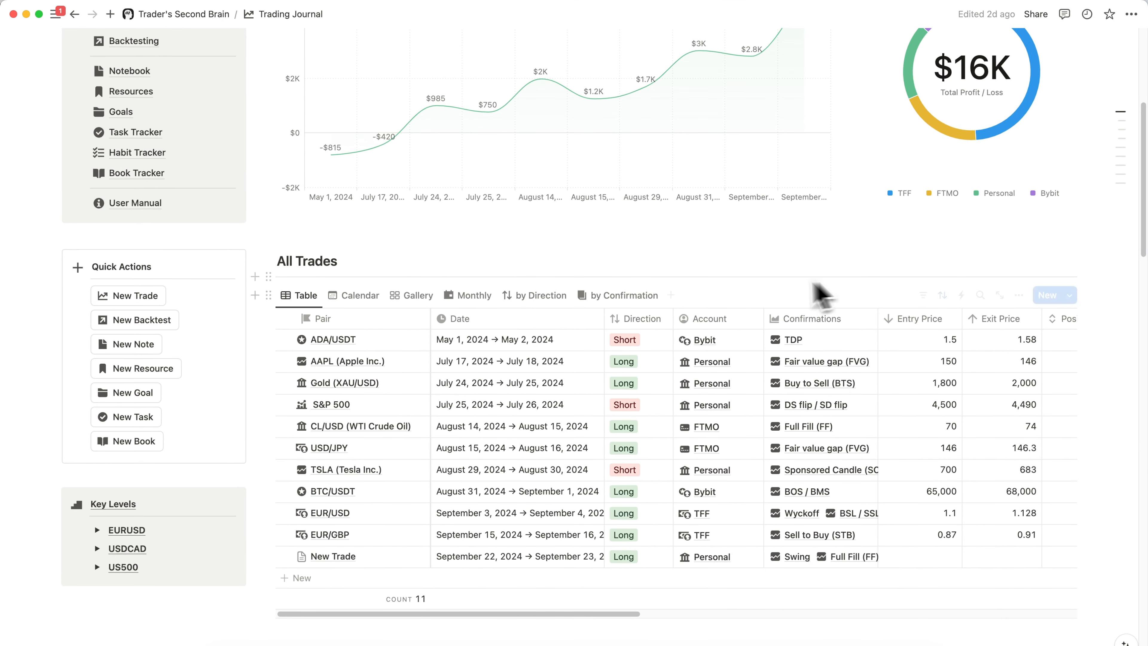
- Switch All Trades to the Gallery view and open the EUR/USD trade to review its properties and chart image
click(413, 296)
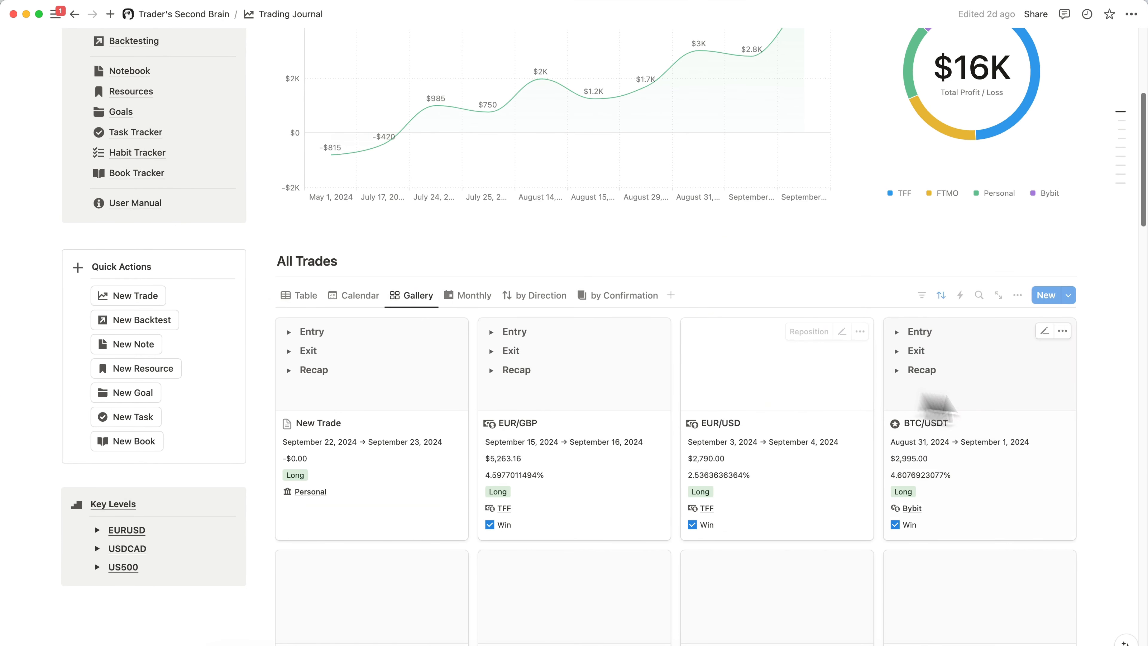
scroll(1126, 423, down, 4)
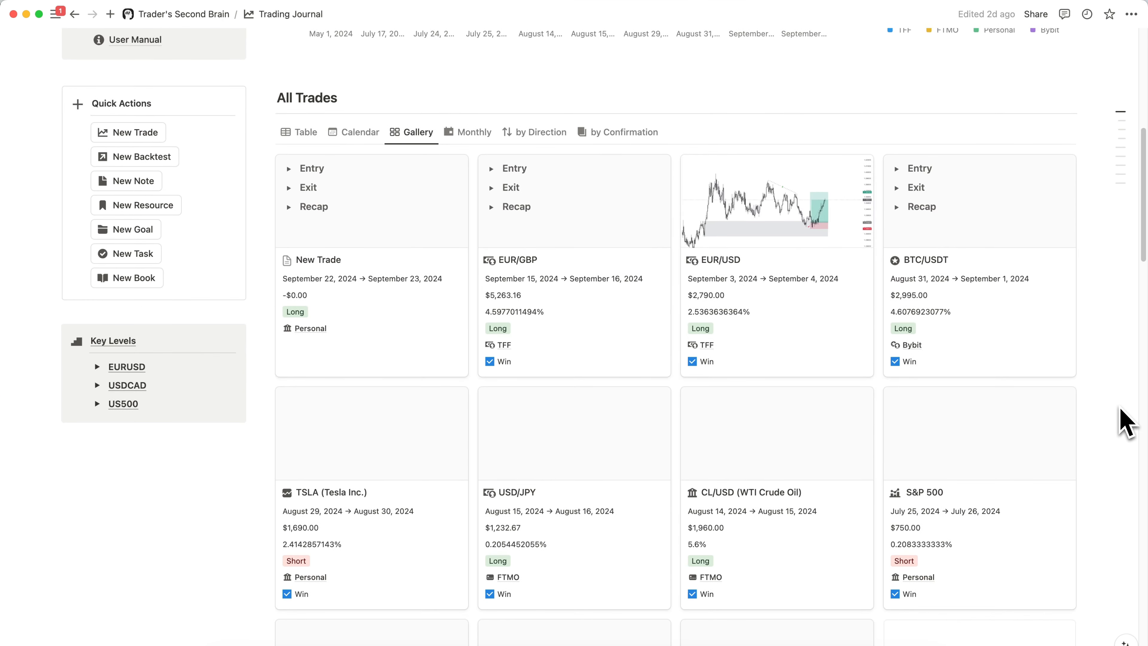
click(796, 220)
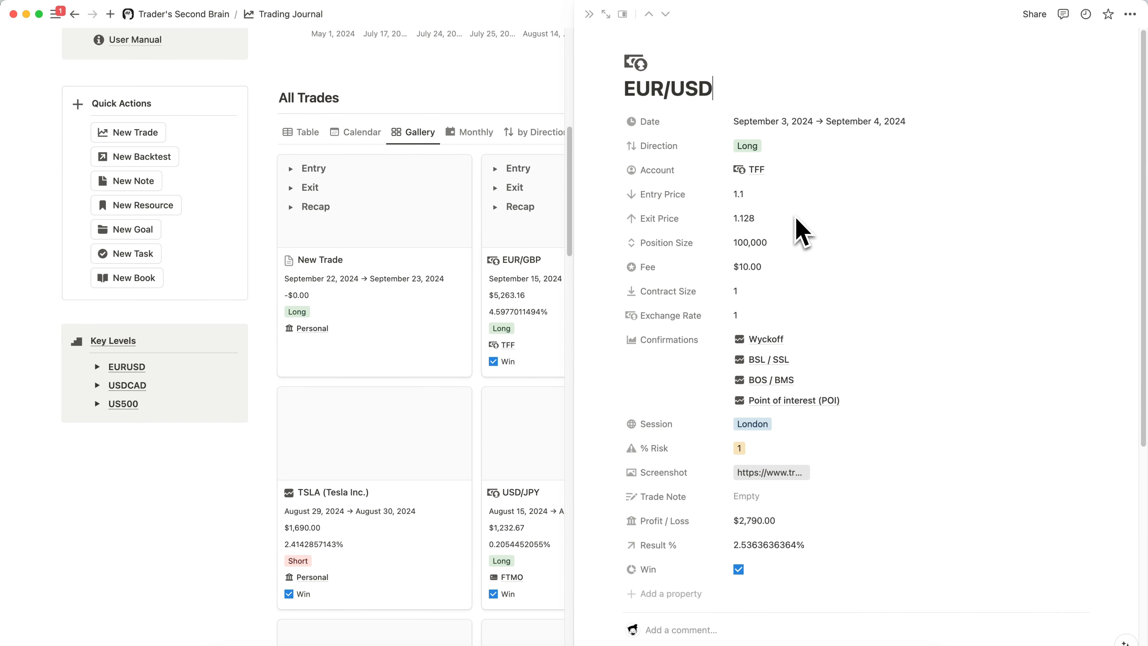
scroll(797, 219, down, 7)
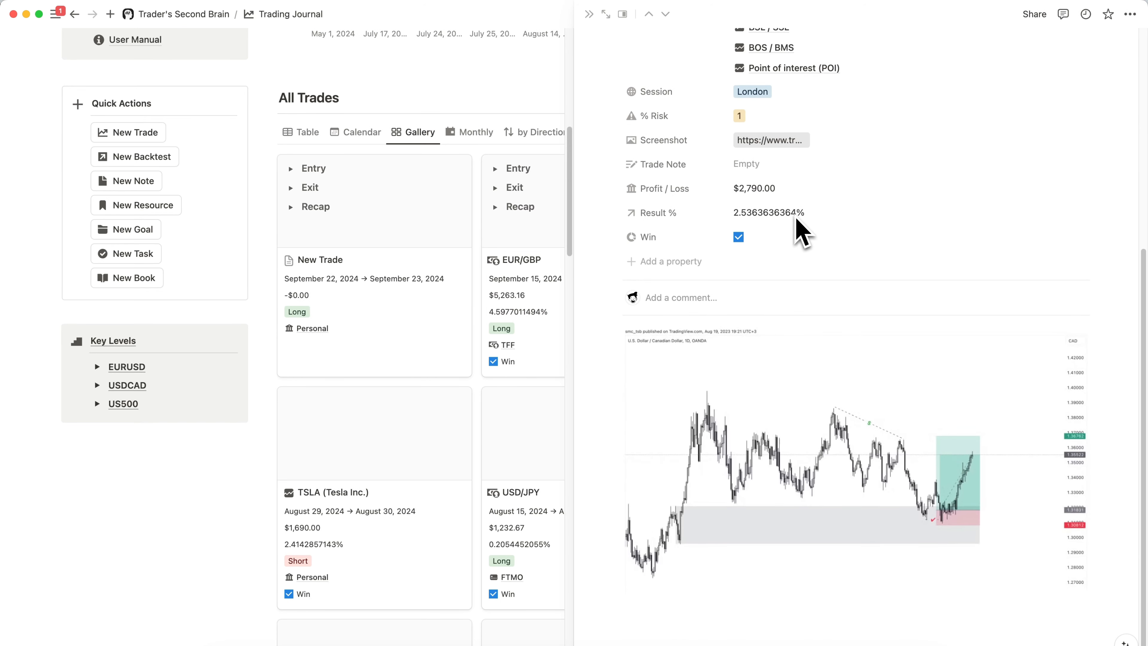
scroll(796, 219, up, 5)
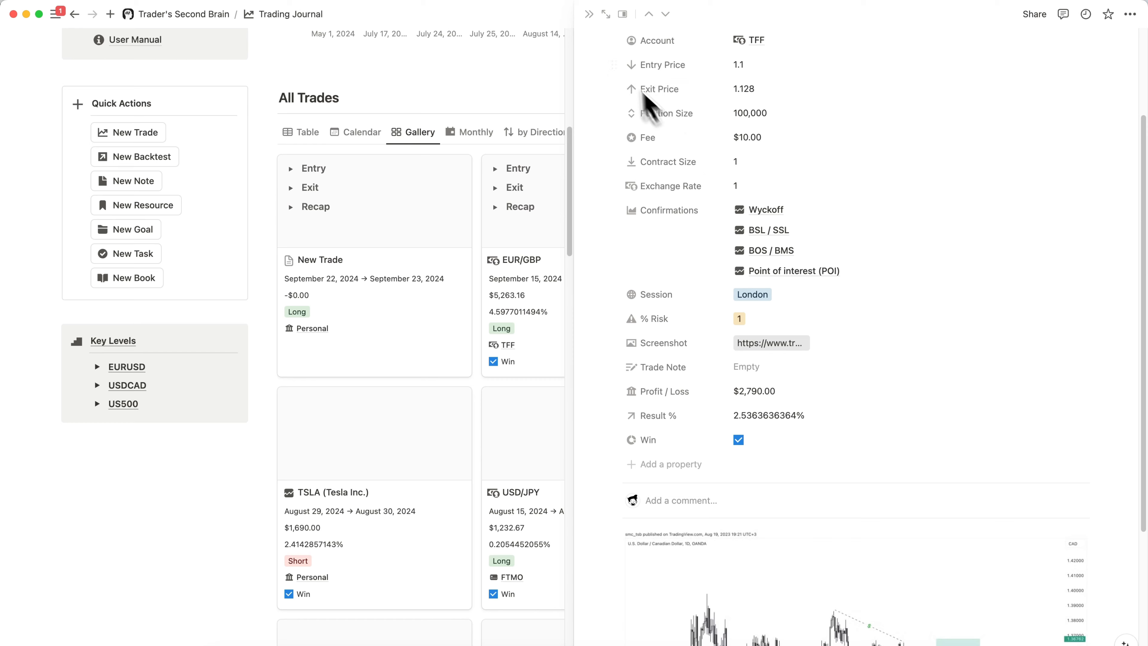
click(589, 15)
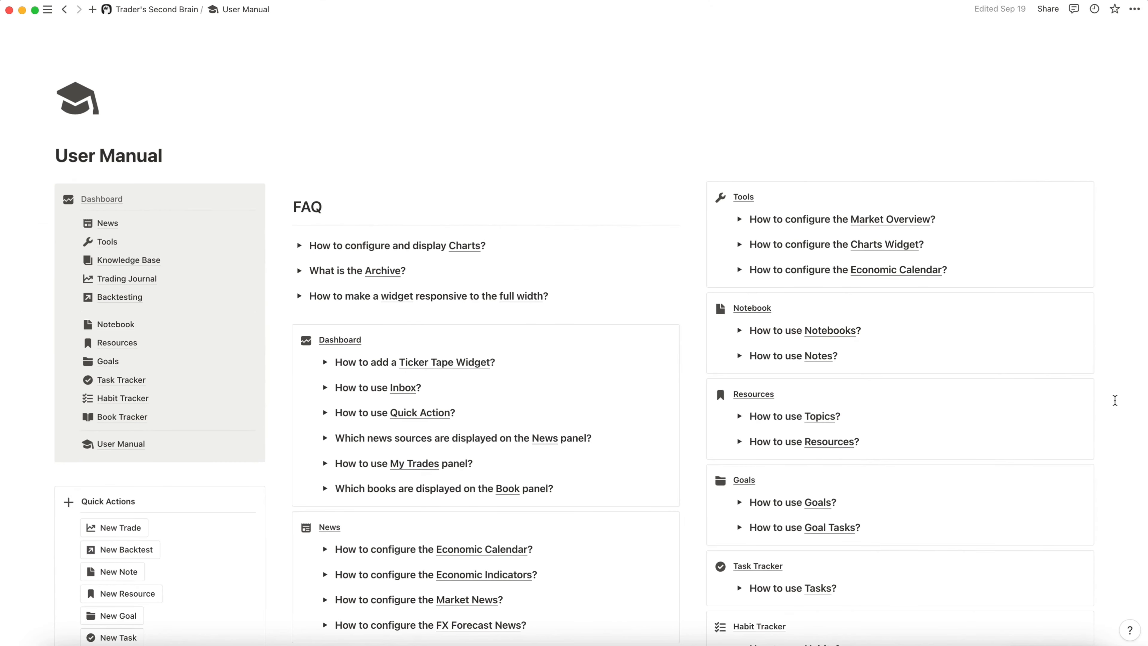
scroll(1115, 401, down, 3)
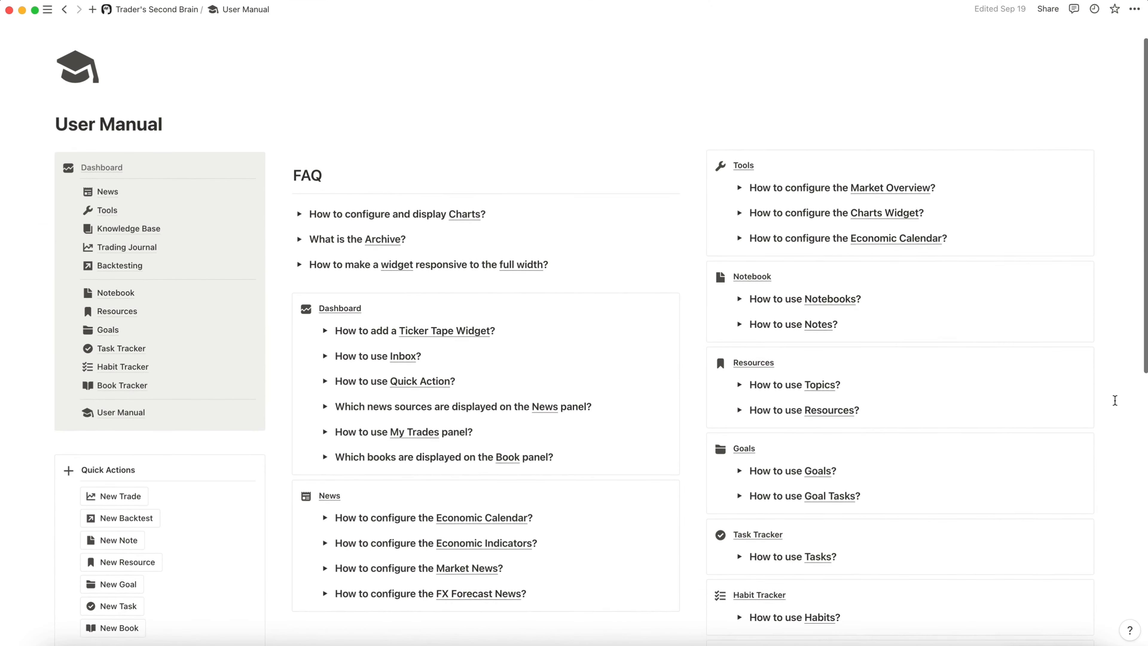
scroll(1115, 400, down, 7)
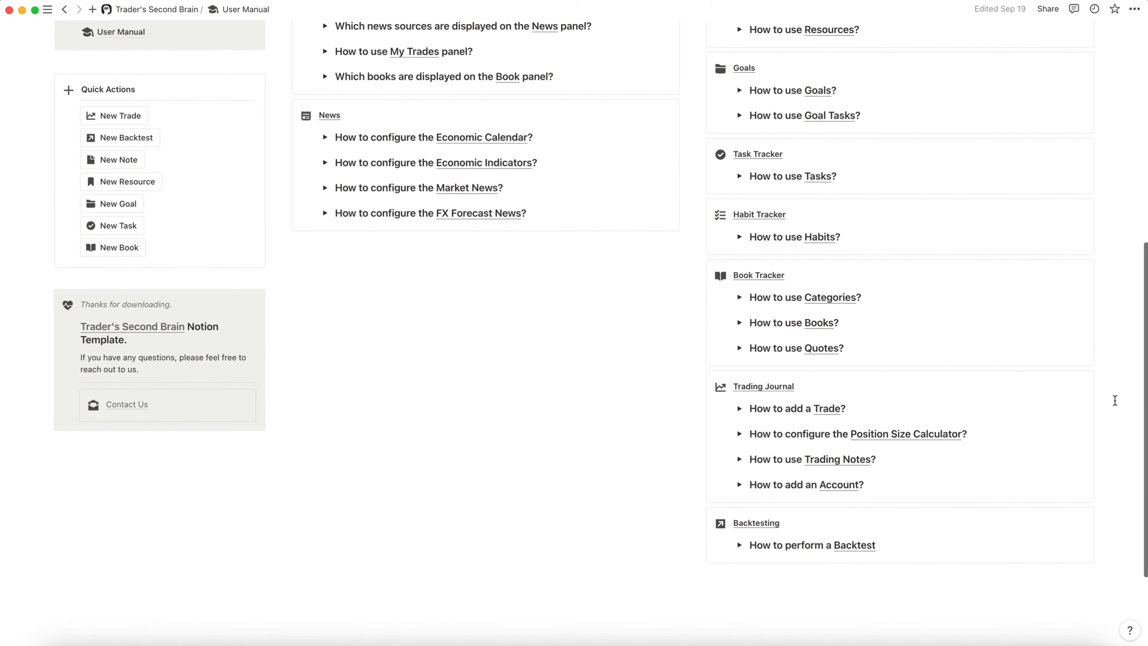
scroll(1115, 400, up, 4)
scroll(1115, 400, up, 4)
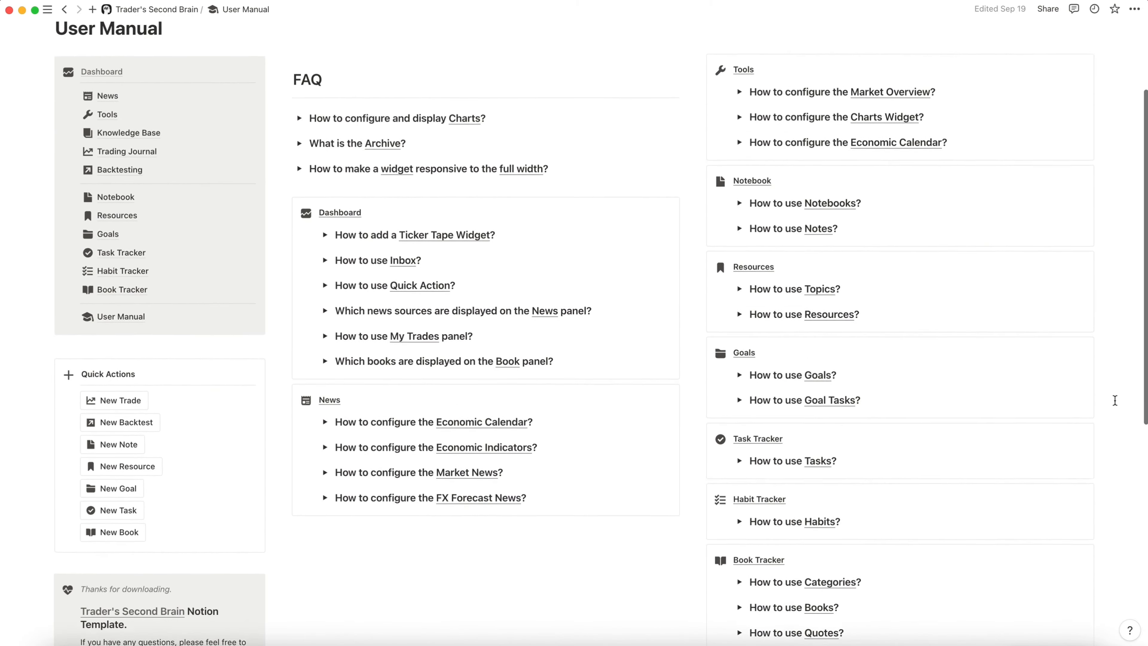